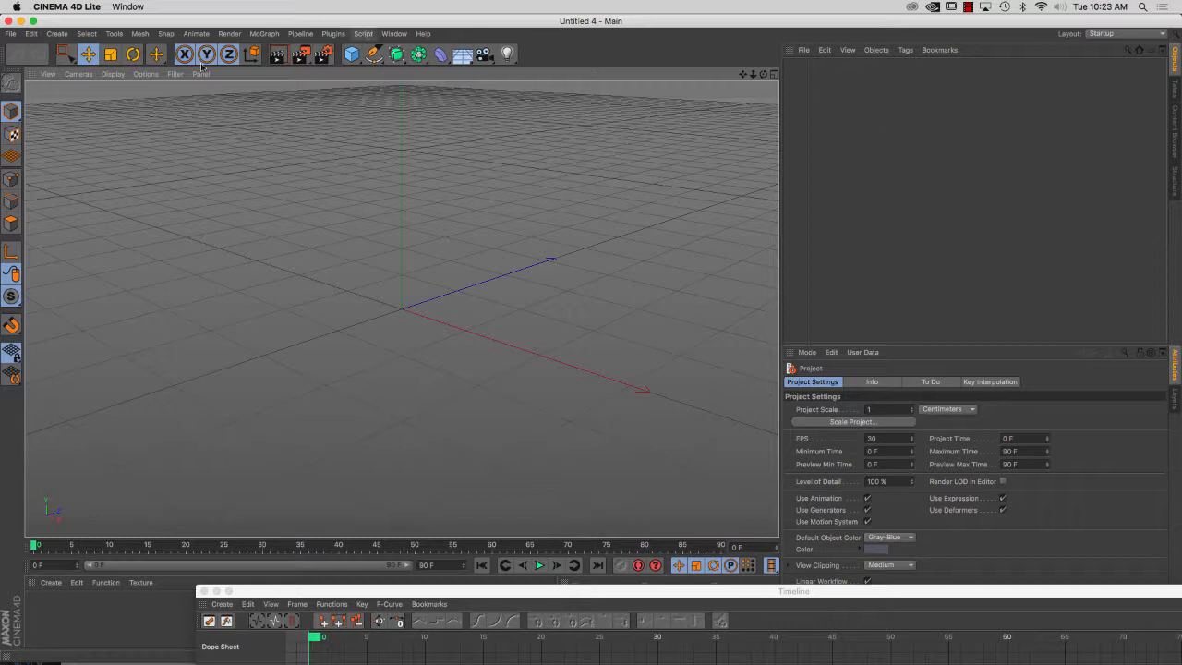
Switch the viewport to the Front view and add a sphere, leaving room above it
{"action": "left_click", "coordinate": [78, 74]}
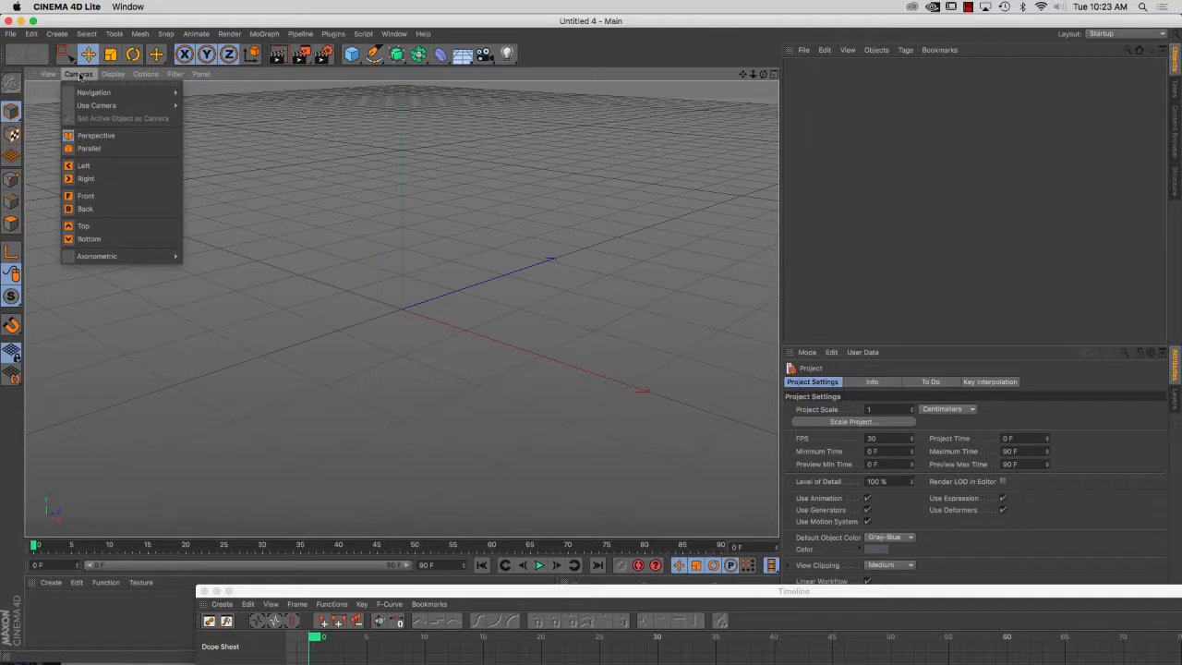
{"action": "left_click", "coordinate": [119, 196]}
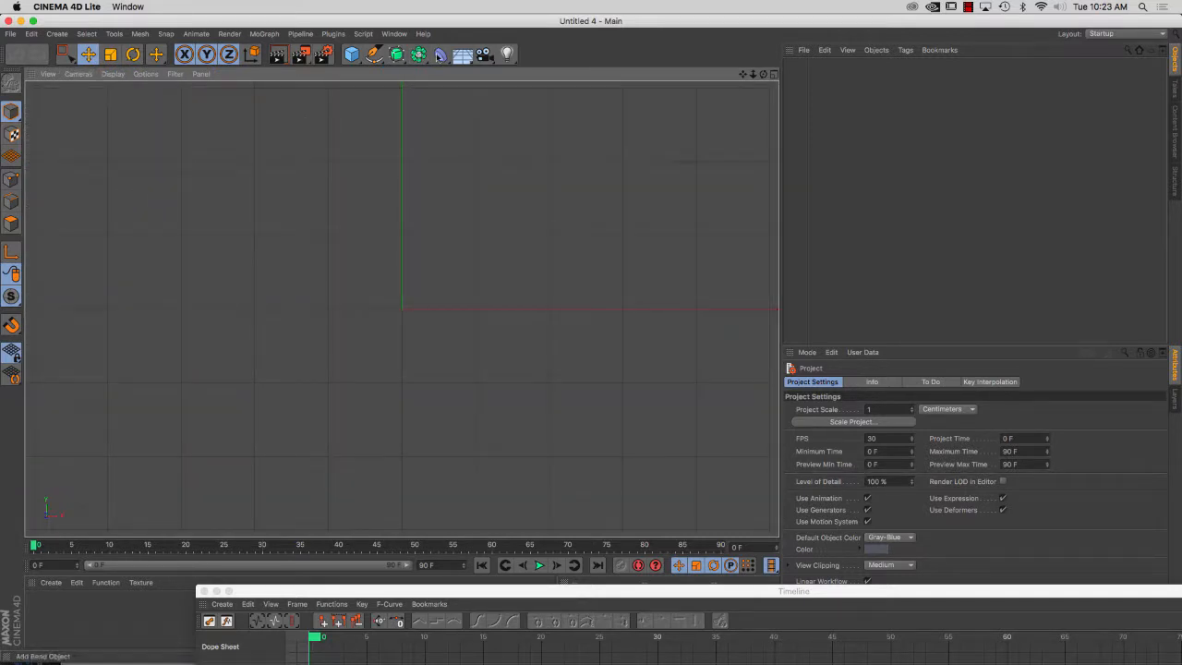
{"action": "left_click", "coordinate": [354, 61]}
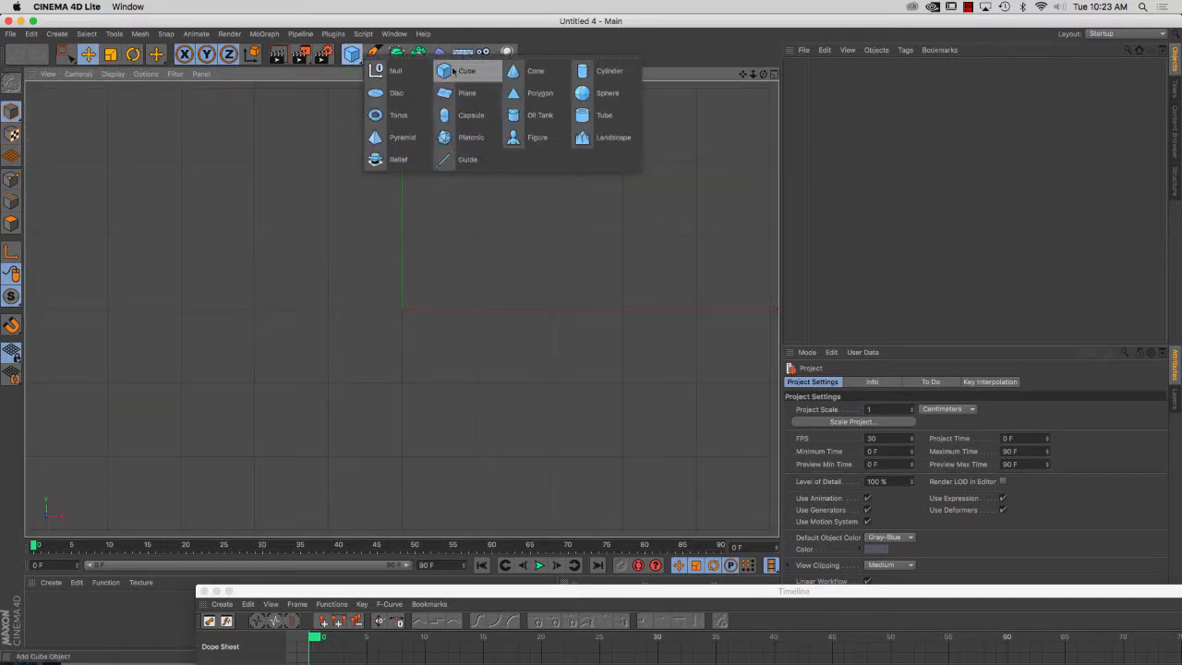
{"action": "left_click", "coordinate": [589, 96]}
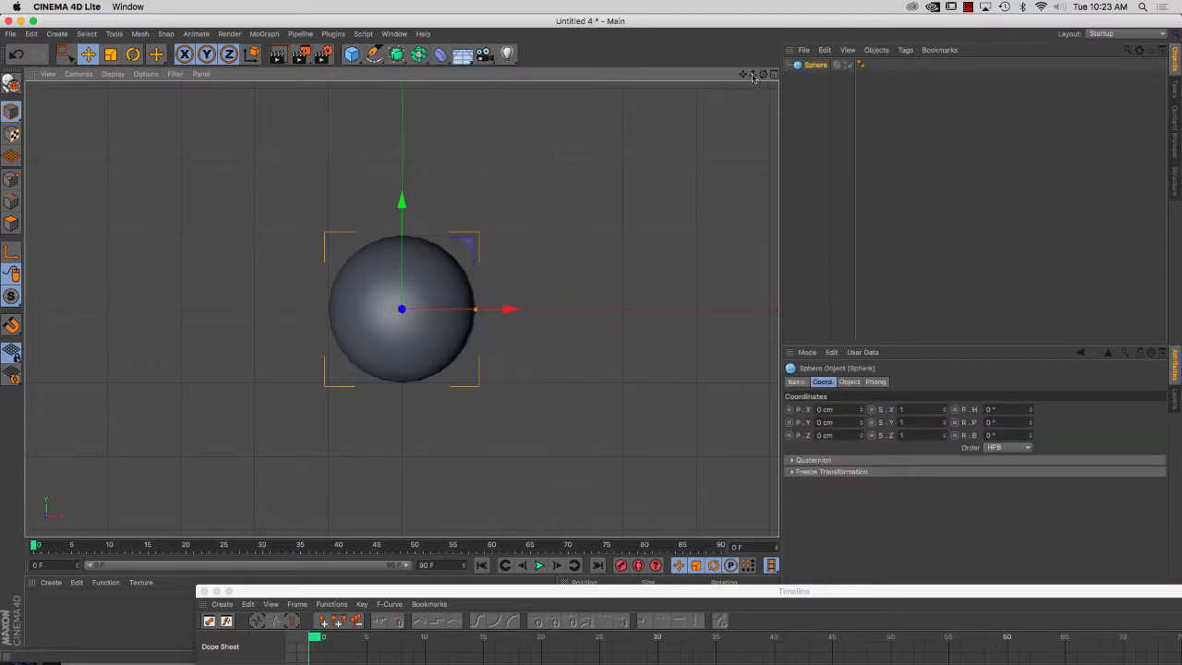
{"action": "left_click_drag", "start_coordinate": [752, 74], "coordinate": [744, 205]}
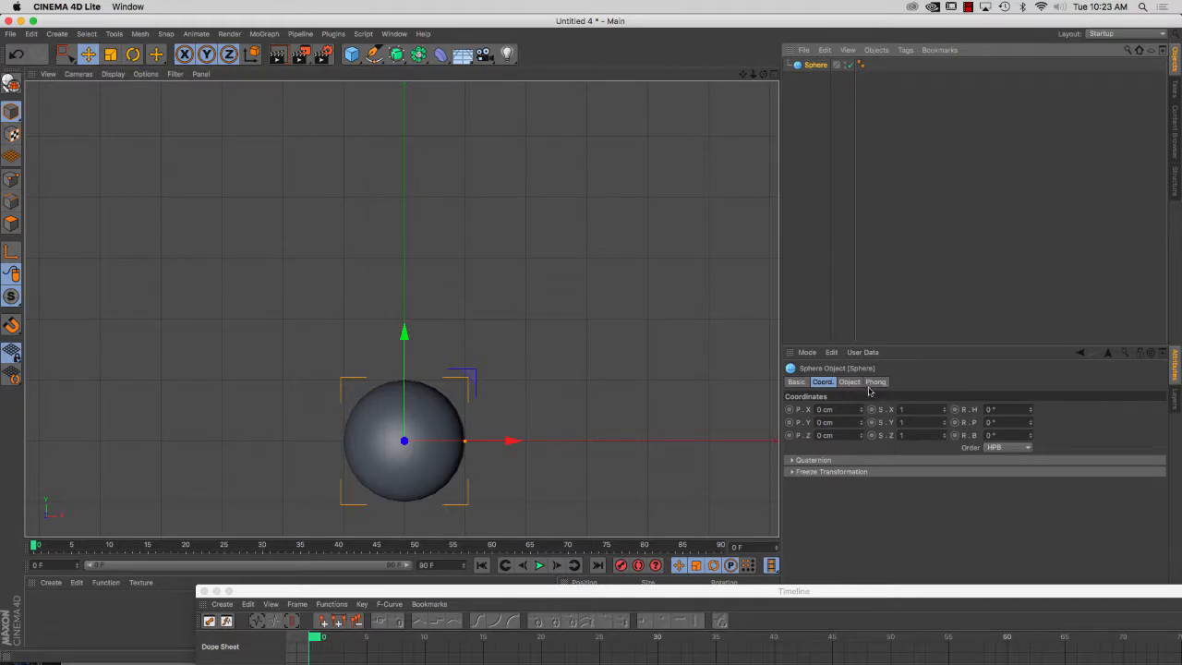
Set the sphere's Y position to 250 cm
{"action": "left_click", "coordinate": [824, 422]}
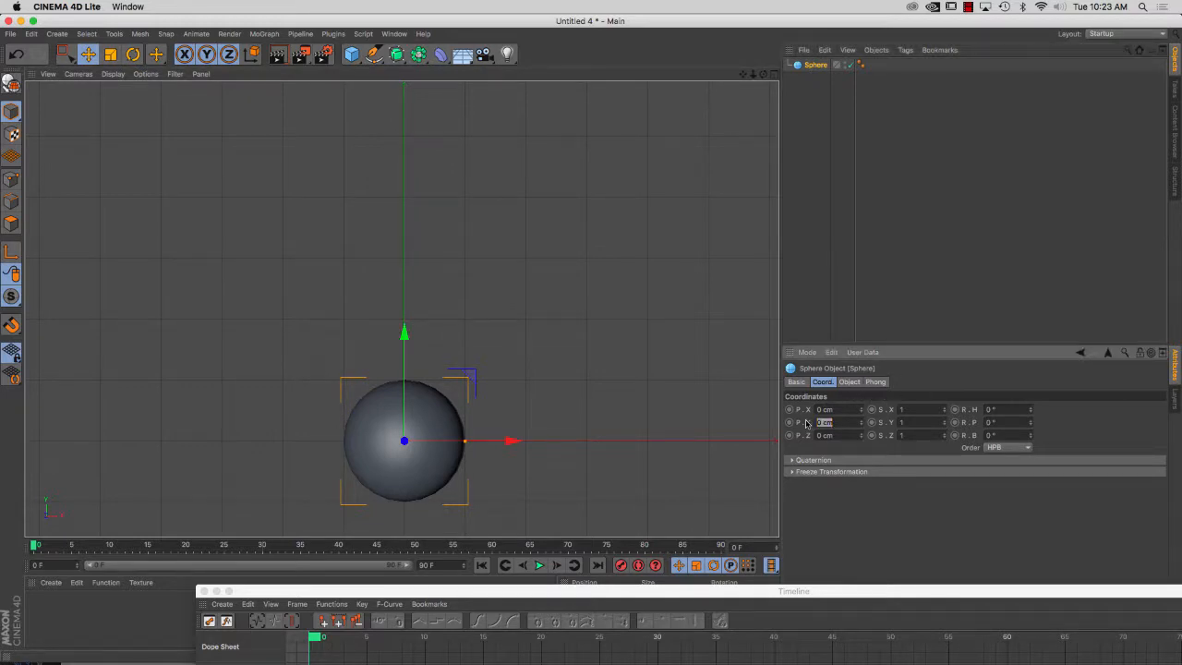
{"action": "type", "text": "250"}
{"action": "key", "text": "Return"}
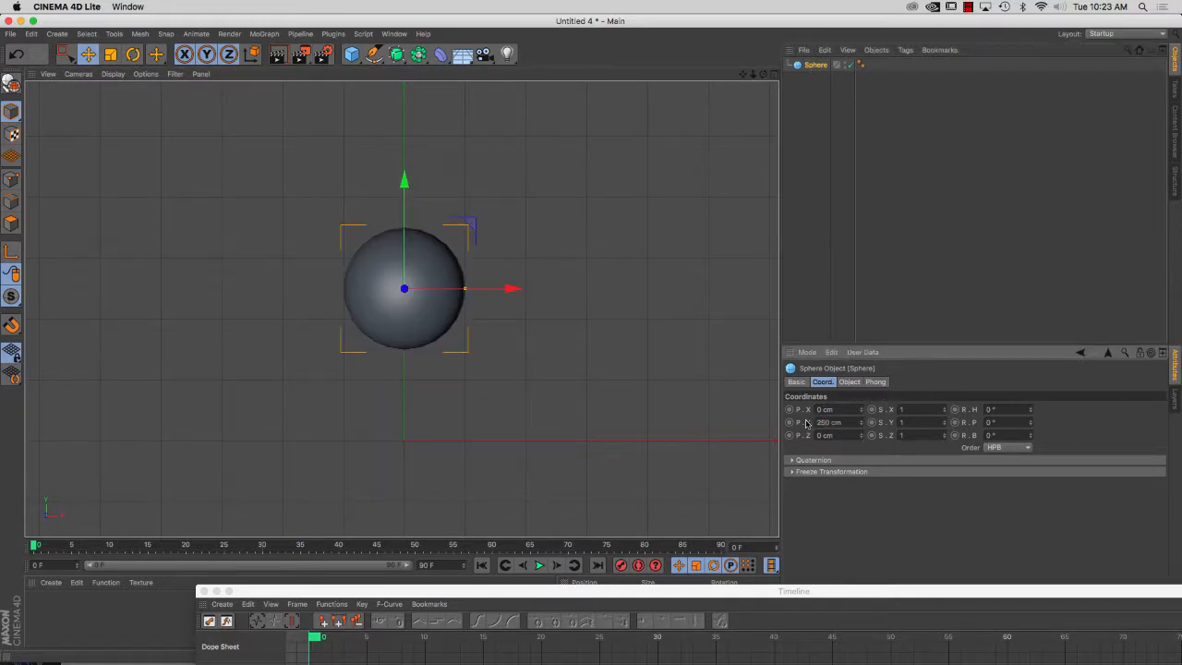
Set the sphere's Y position to 500 cm and record a keyframe at frame 0
{"action": "left_click", "coordinate": [833, 422]}
{"action": "type", "text": "5"}
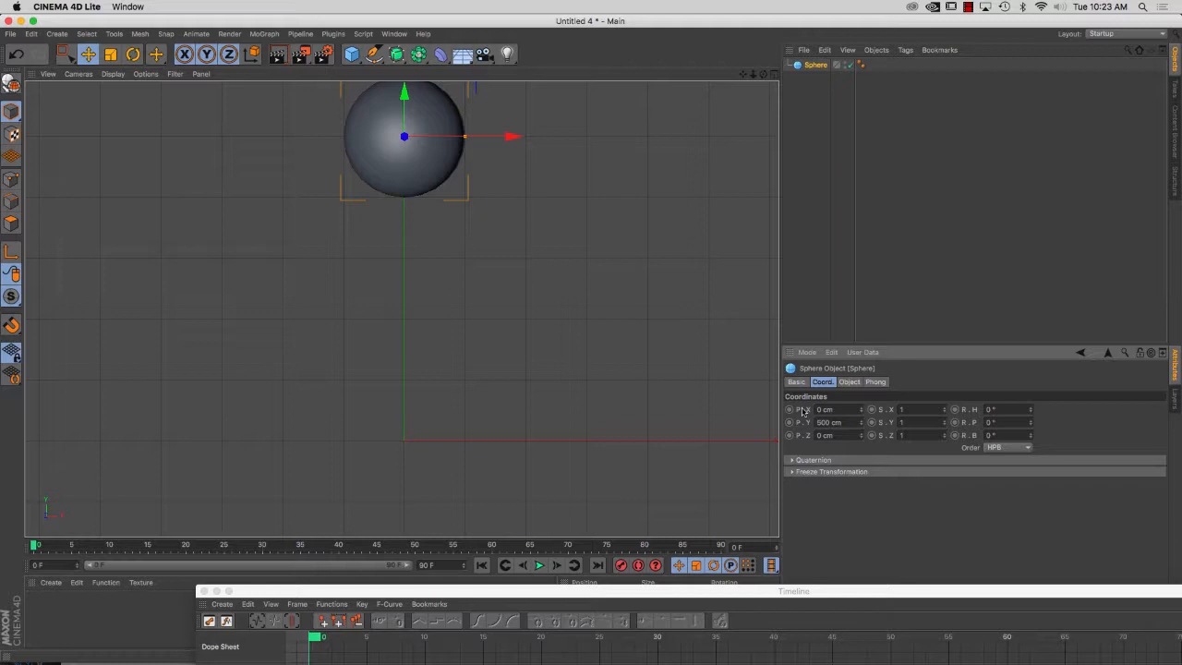
{"action": "left_click", "coordinate": [638, 565]}
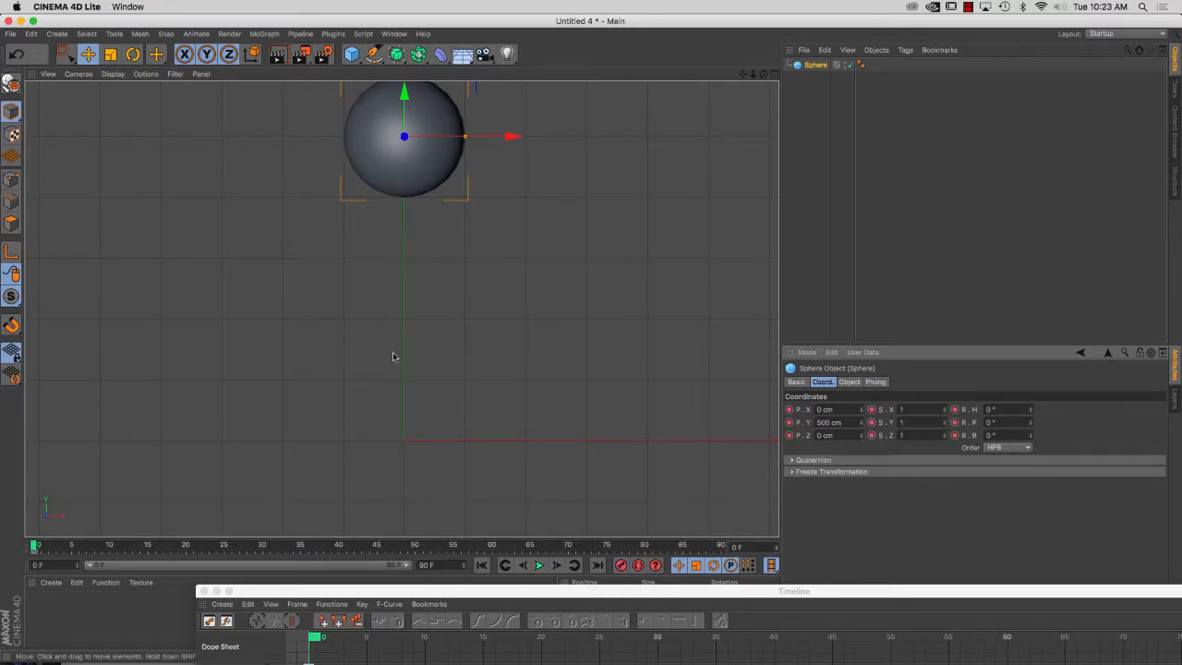
At frame 30, lower the sphere to a Y position of about 101 cm and record a keyframe
{"action": "left_click", "coordinate": [34, 549]}
{"action": "left_click_drag", "start_coordinate": [34, 549], "coordinate": [263, 564]}
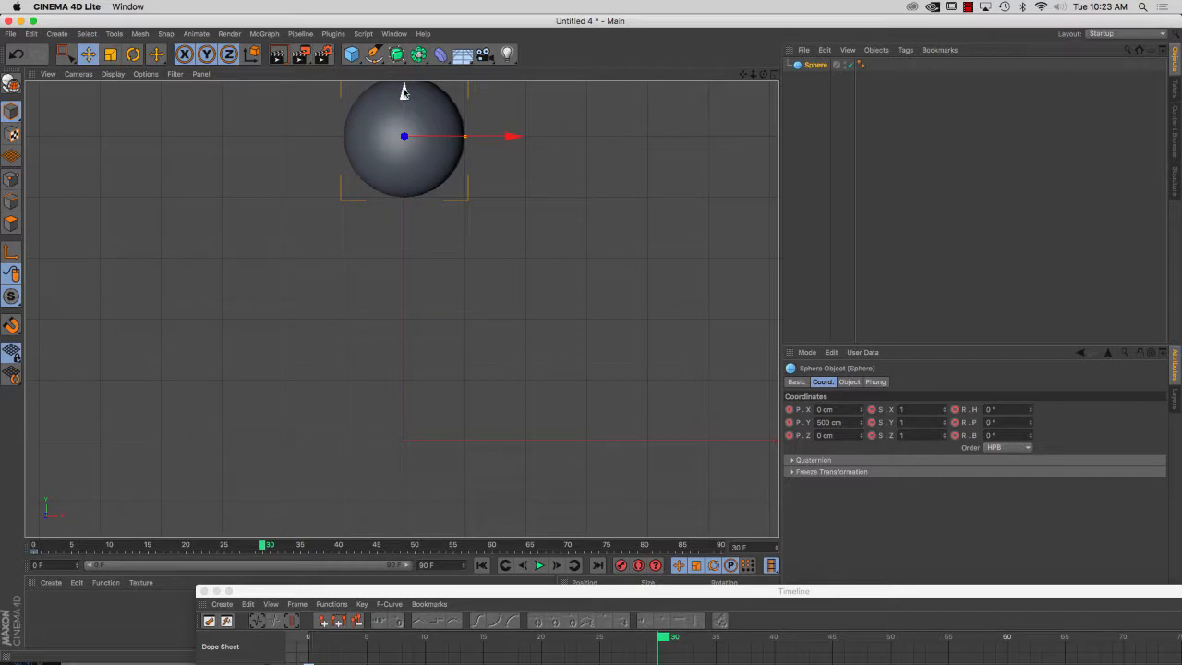
{"action": "left_click_drag", "start_coordinate": [404, 92], "coordinate": [414, 334]}
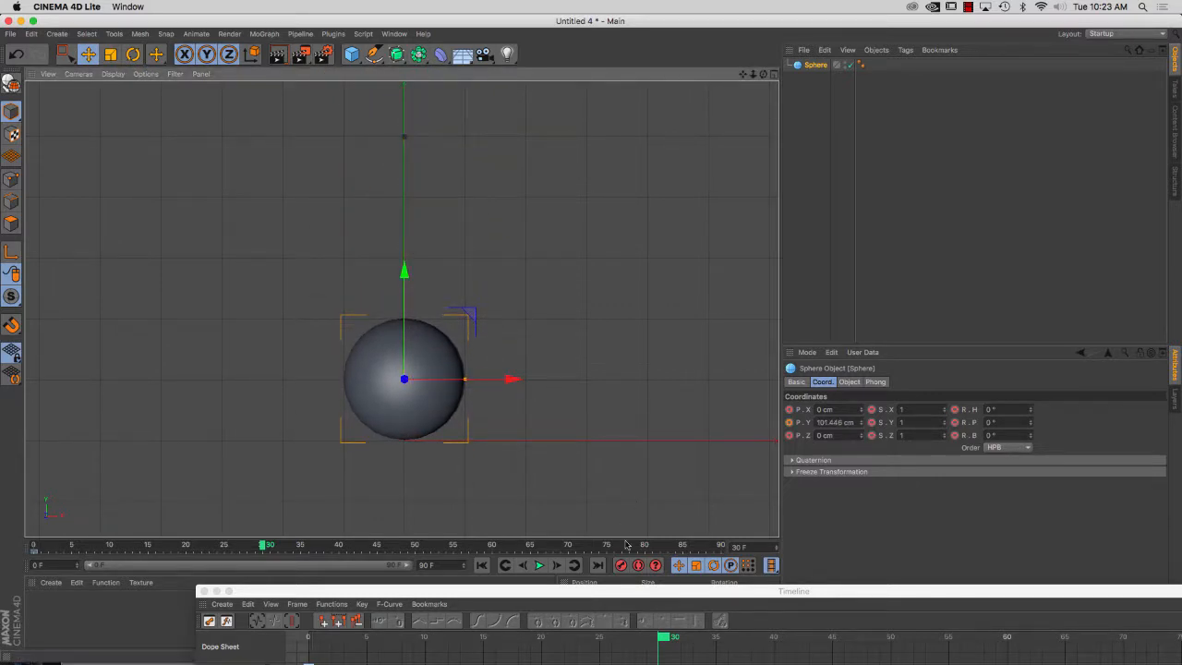
{"action": "left_click", "coordinate": [620, 565]}
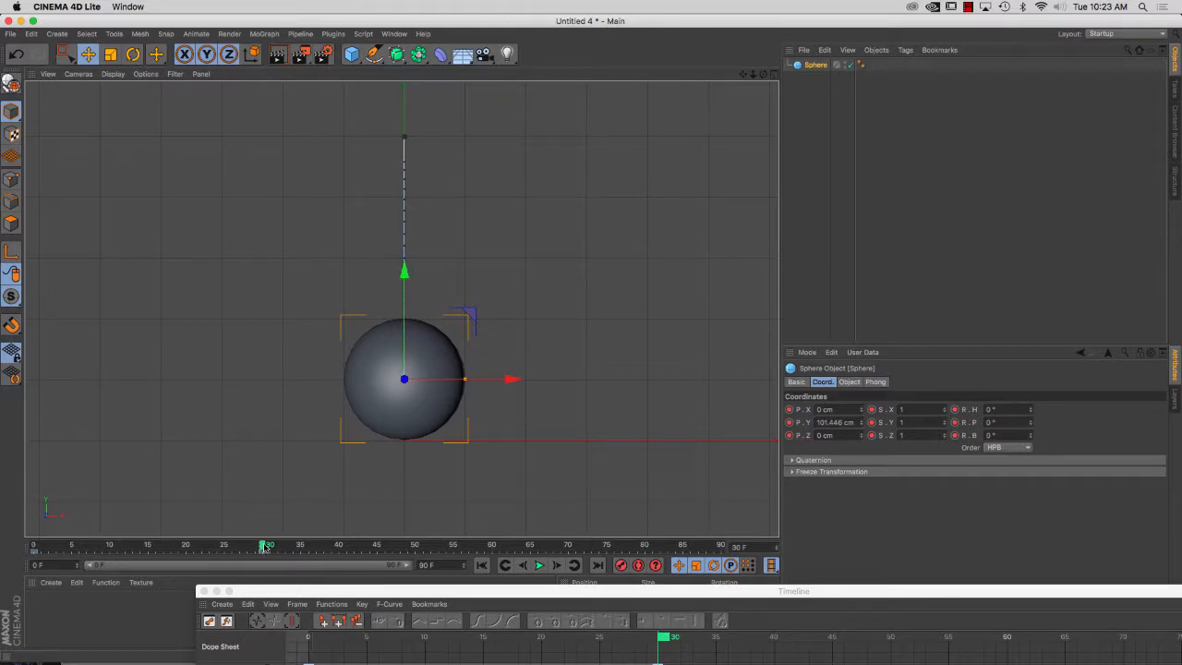
At frame 45, raise the sphere to a Y position of about 302 cm and record a keyframe
{"action": "left_click", "coordinate": [378, 546]}
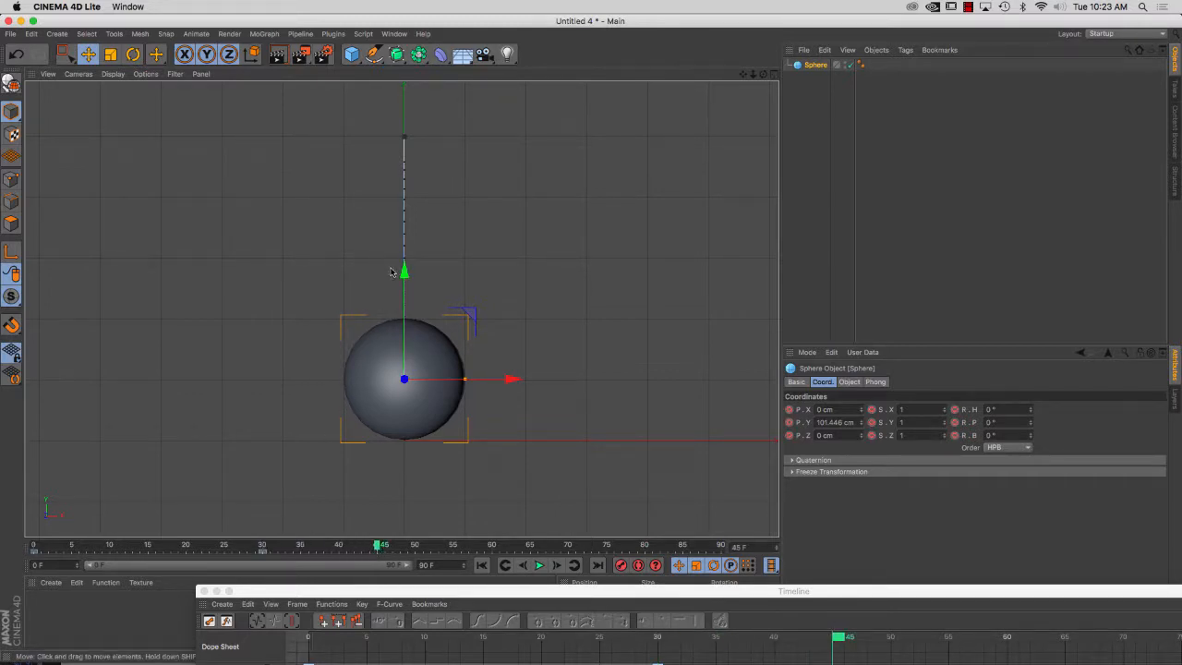
{"action": "left_click_drag", "start_coordinate": [404, 270], "coordinate": [405, 151]}
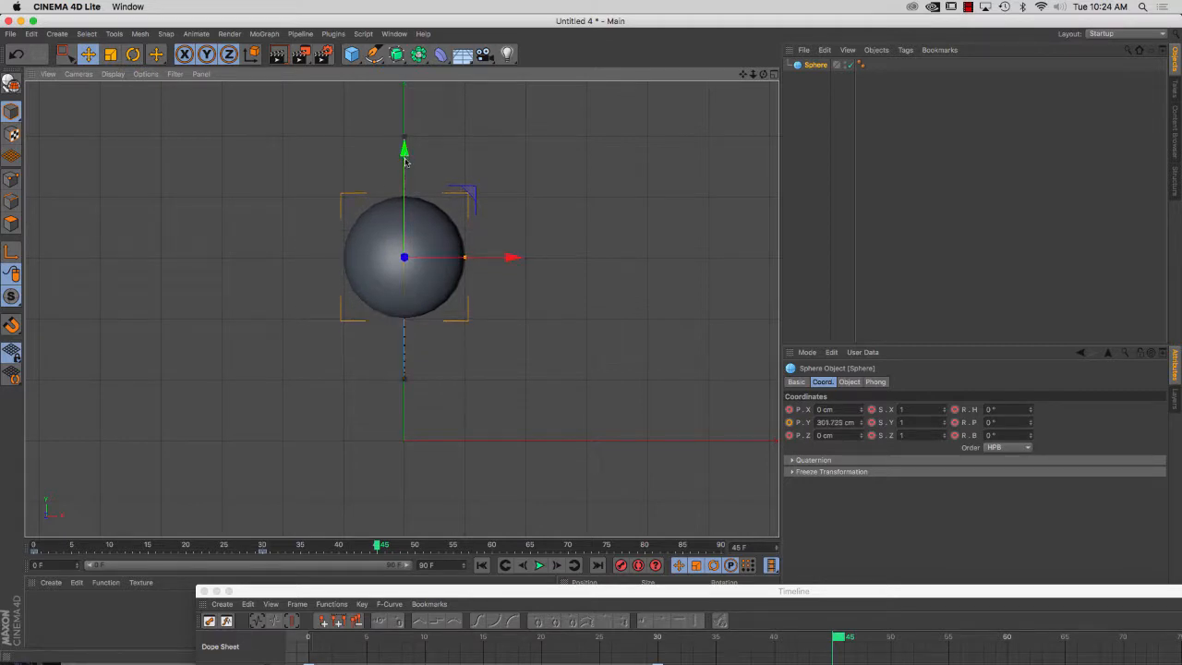
{"action": "left_click", "coordinate": [621, 566]}
At frame 60, lower the sphere to a Y position of about 99 cm and record a keyframe
{"action": "left_click_drag", "start_coordinate": [403, 170], "coordinate": [397, 250]}
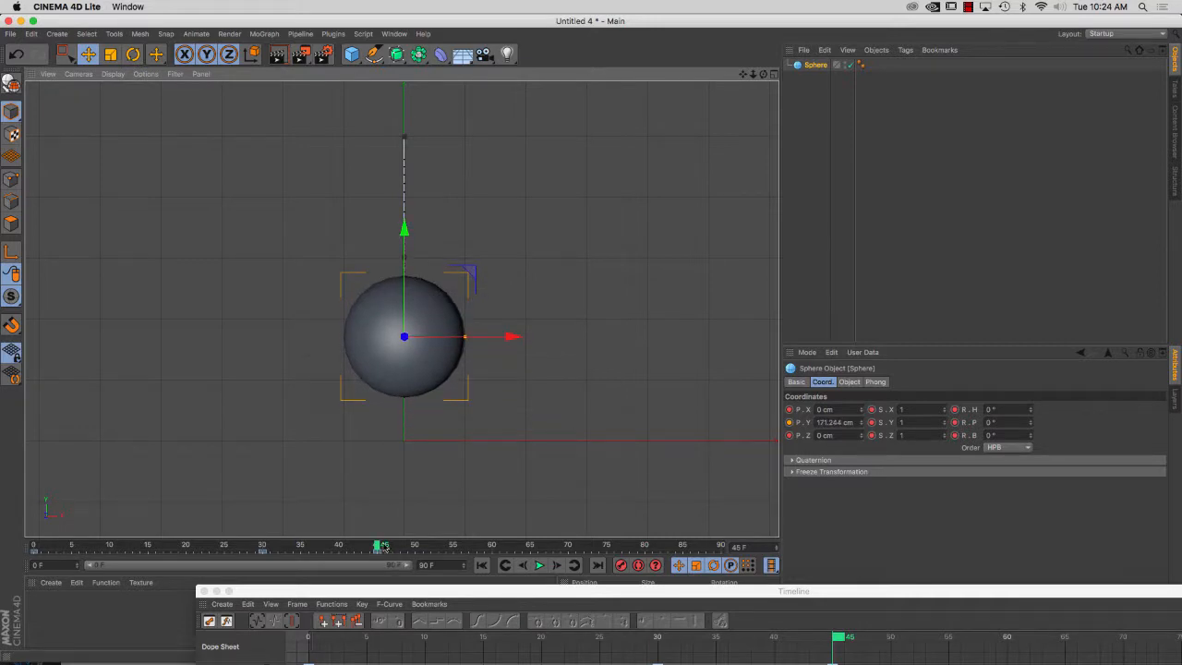
{"action": "left_click_drag", "start_coordinate": [376, 549], "coordinate": [495, 548]}
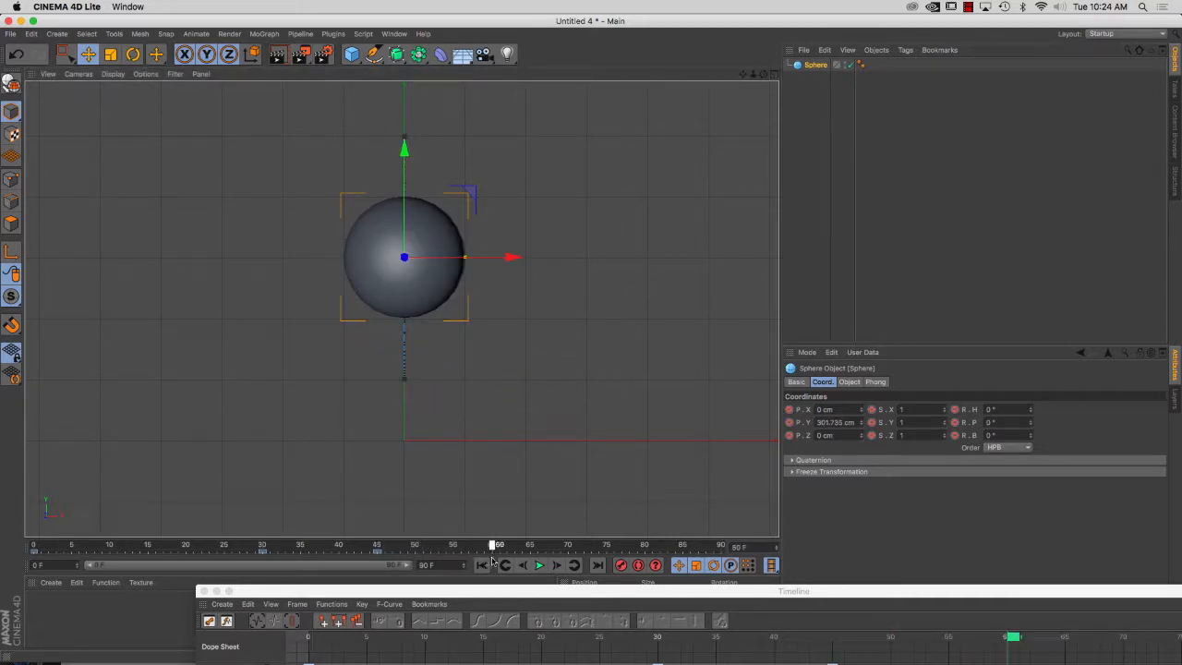
{"action": "left_click_drag", "start_coordinate": [404, 148], "coordinate": [389, 278]}
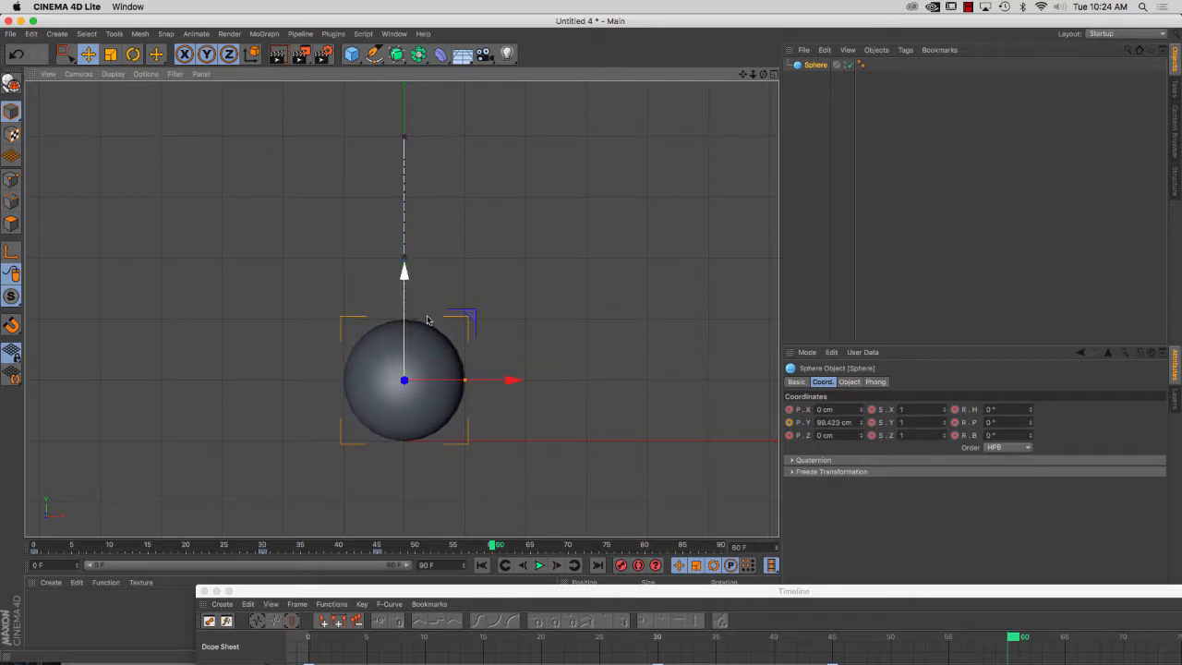
{"action": "left_click", "coordinate": [620, 565]}
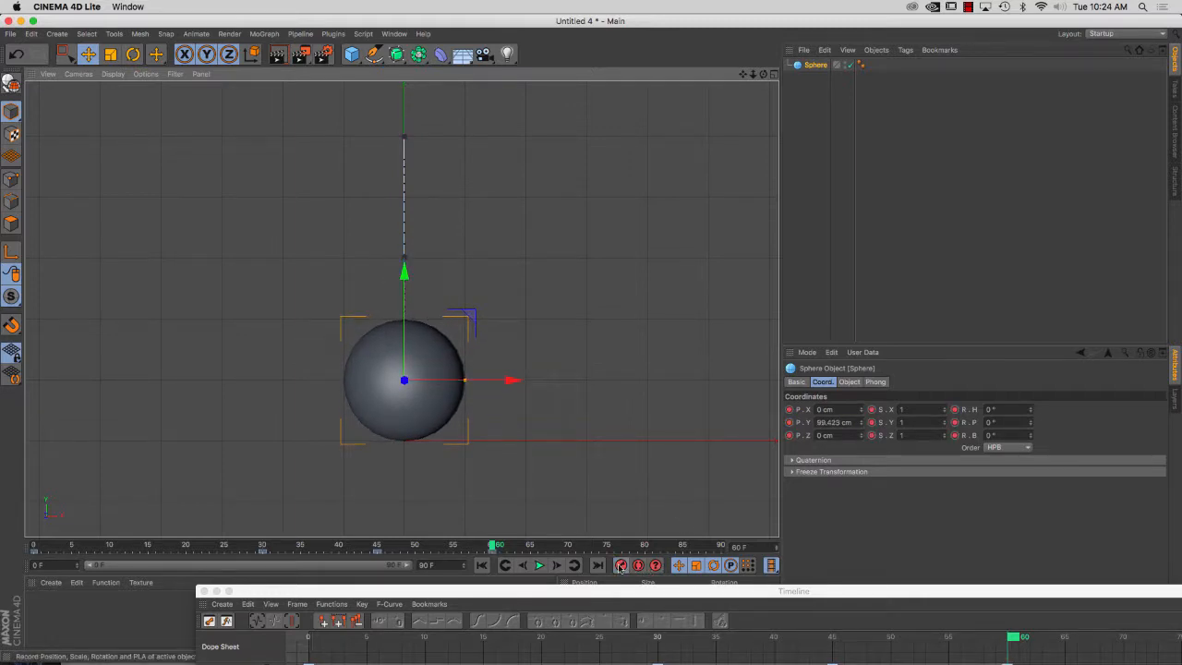
At frame 67, raise the sphere slightly above the ground for a smaller bounce and record a keyframe
{"action": "left_click", "coordinate": [490, 551]}
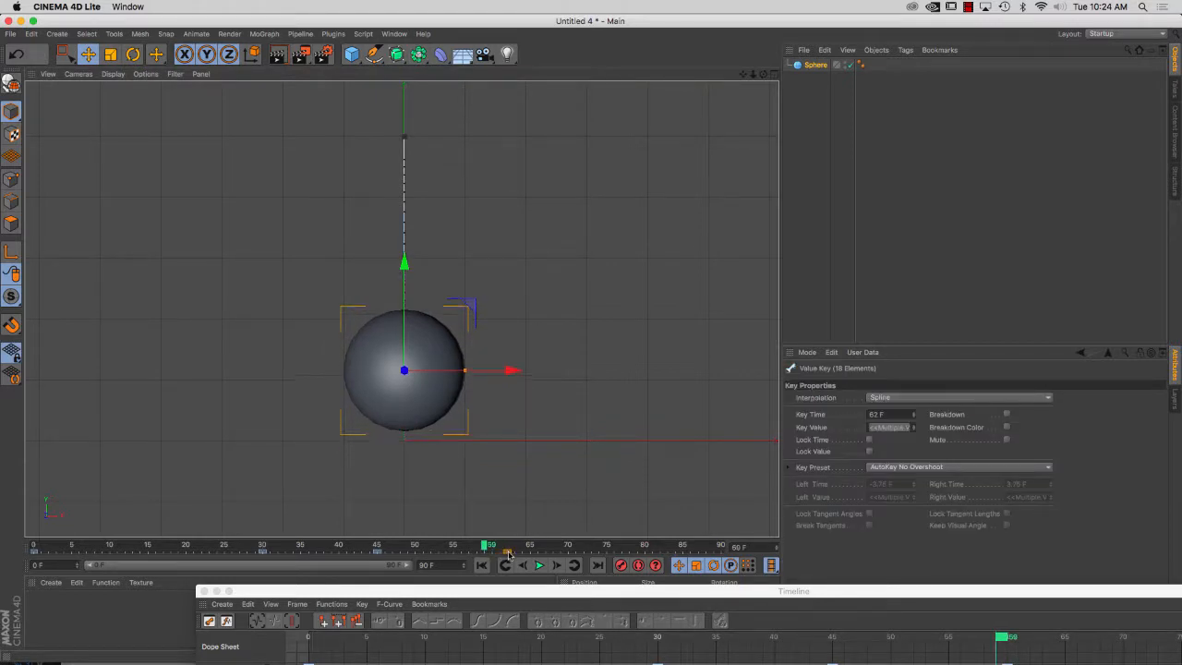
{"action": "left_click_drag", "start_coordinate": [487, 546], "coordinate": [547, 552]}
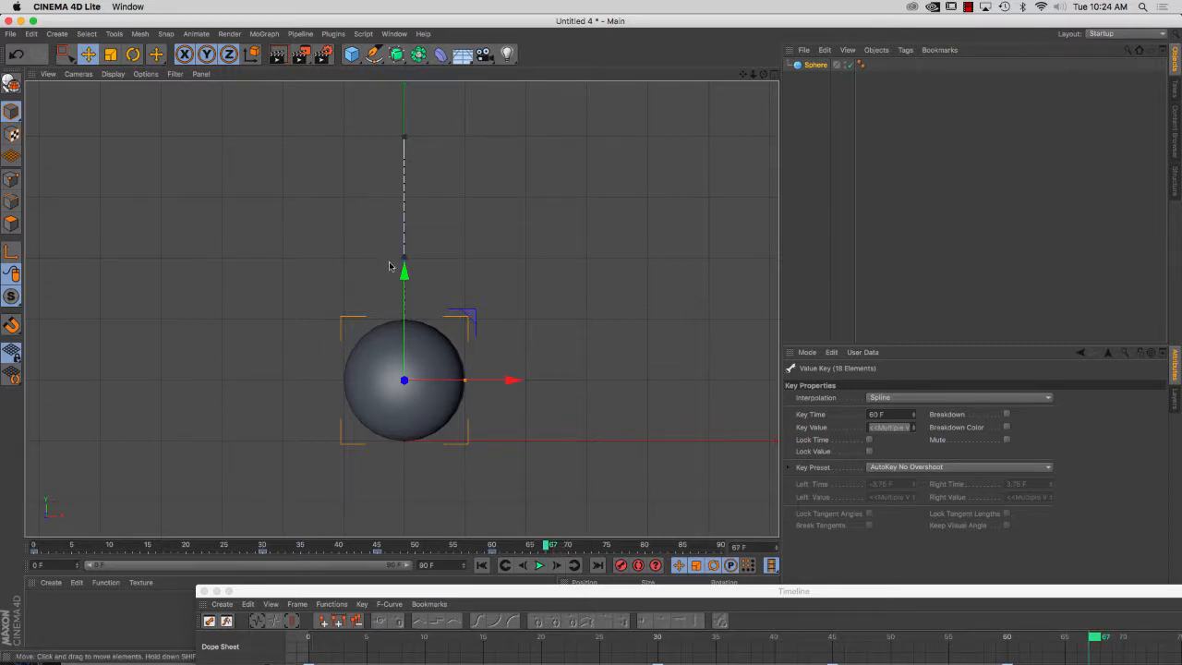
{"action": "left_click_drag", "start_coordinate": [404, 269], "coordinate": [405, 234]}
{"action": "left_click", "coordinate": [621, 565]}
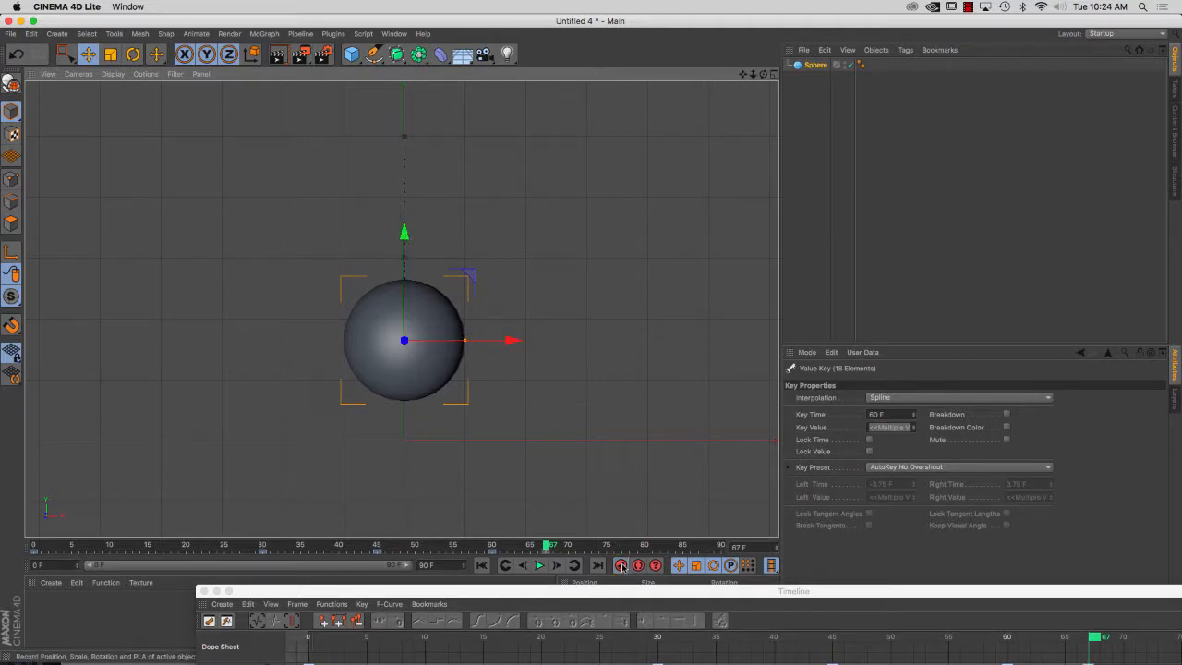
Record a keyframe at frame 74 with the sphere lowered back to the ground, and play the animation
{"action": "left_click_drag", "start_coordinate": [546, 548], "coordinate": [595, 558]}
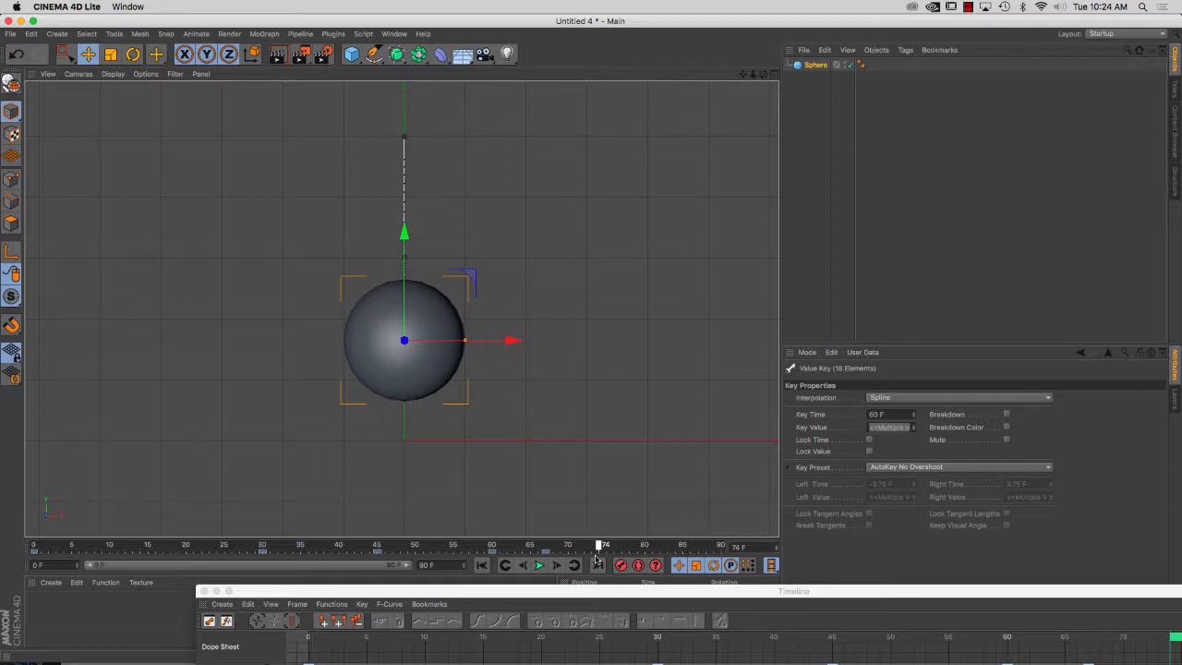
{"action": "left_click_drag", "start_coordinate": [406, 238], "coordinate": [403, 275]}
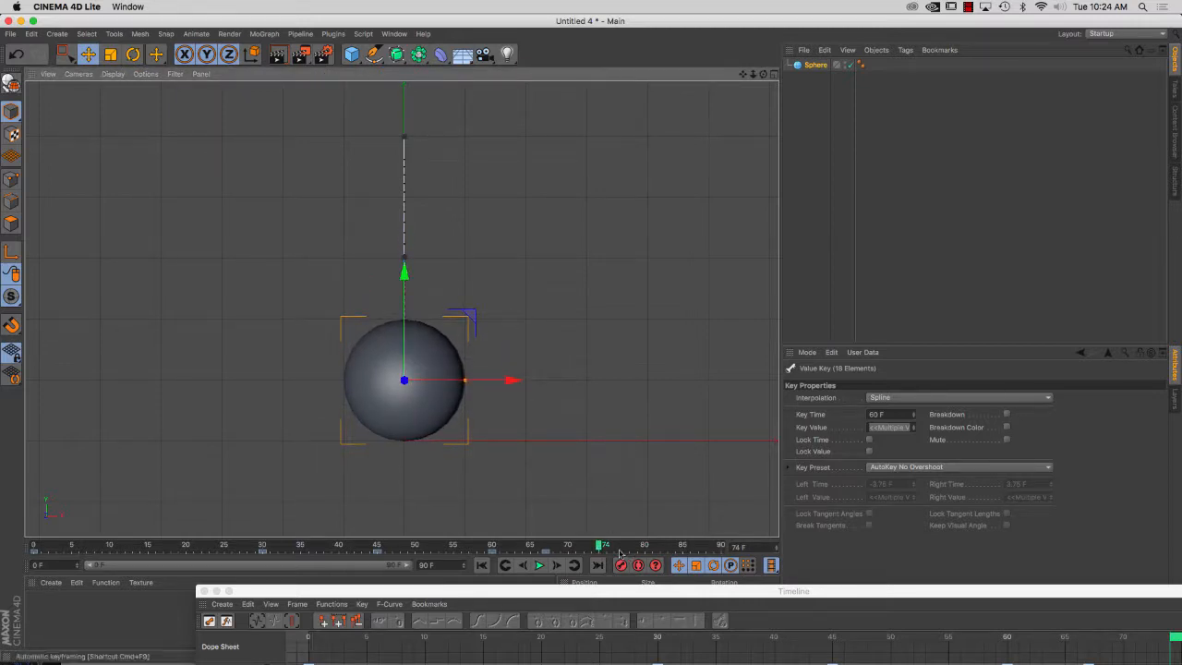
{"action": "left_click", "coordinate": [541, 566]}
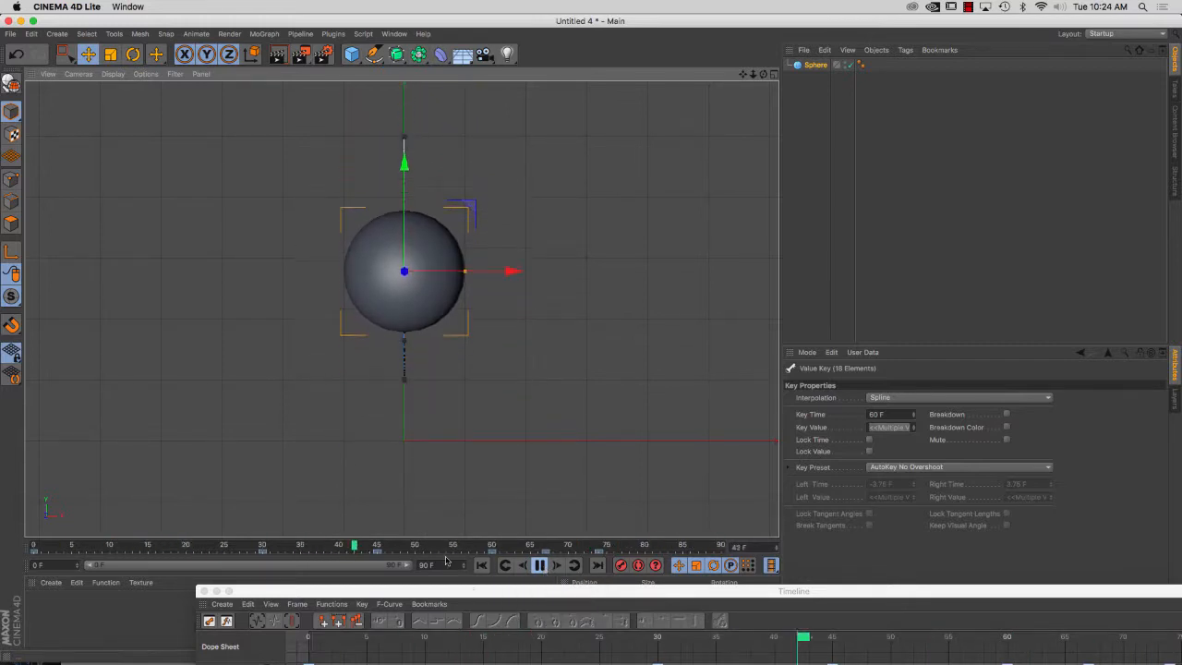
Expand the sphere's Position Y curve in the Timeline, and move and narrow the Timeline window to uncover the key properties
{"action": "left_click_drag", "start_coordinate": [478, 592], "coordinate": [370, 246]}
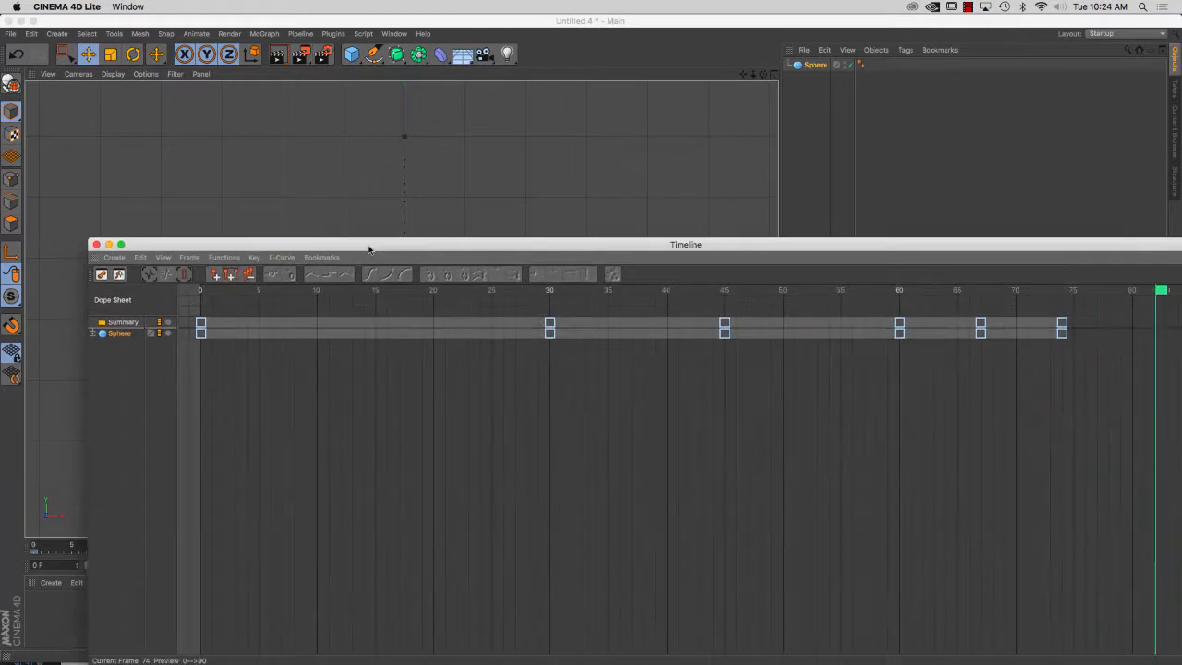
{"action": "left_click", "coordinate": [93, 332]}
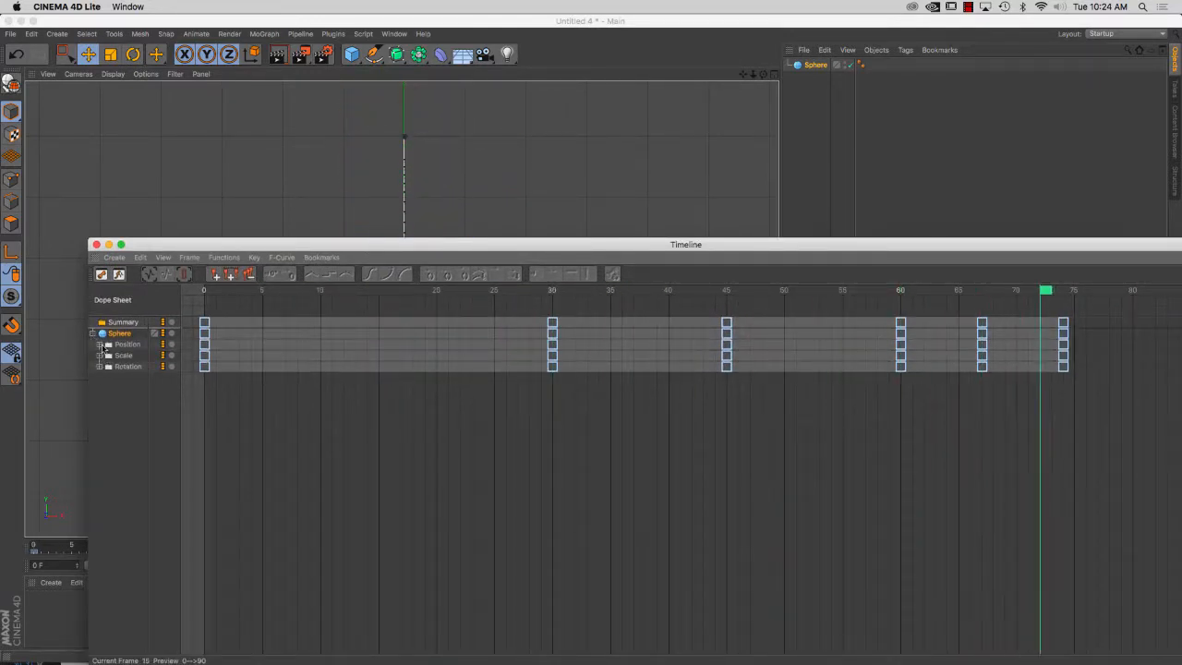
{"action": "left_click", "coordinate": [99, 344]}
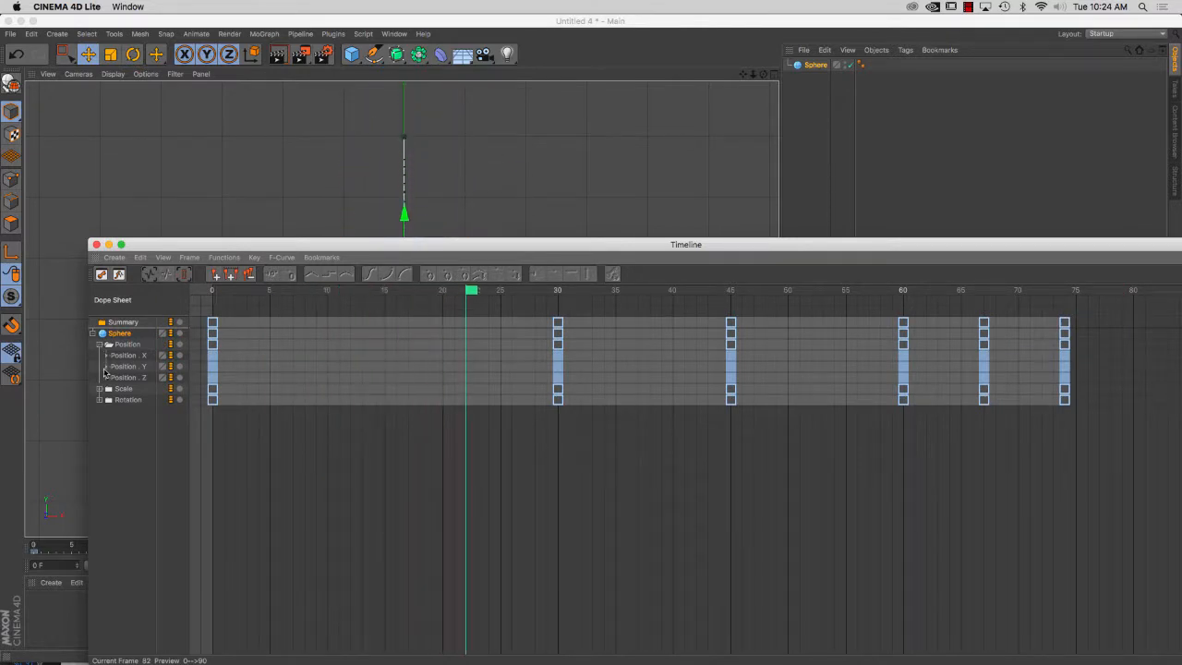
{"action": "left_click", "coordinate": [105, 368]}
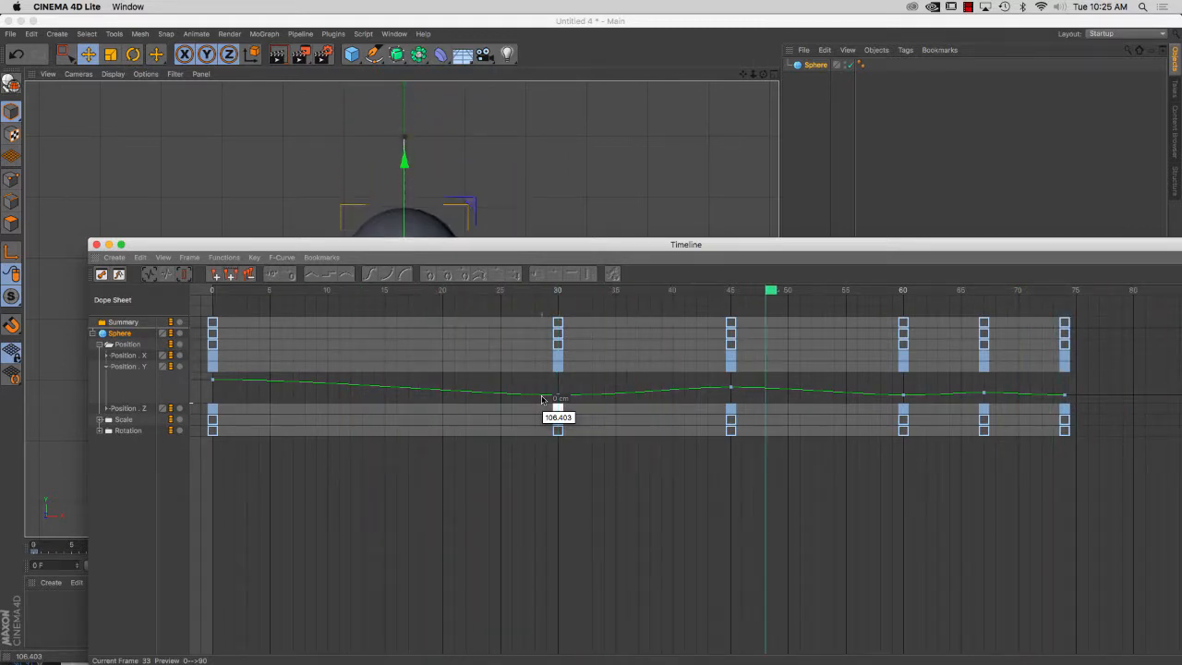
{"action": "left_click_drag", "start_coordinate": [720, 242], "coordinate": [554, 130]}
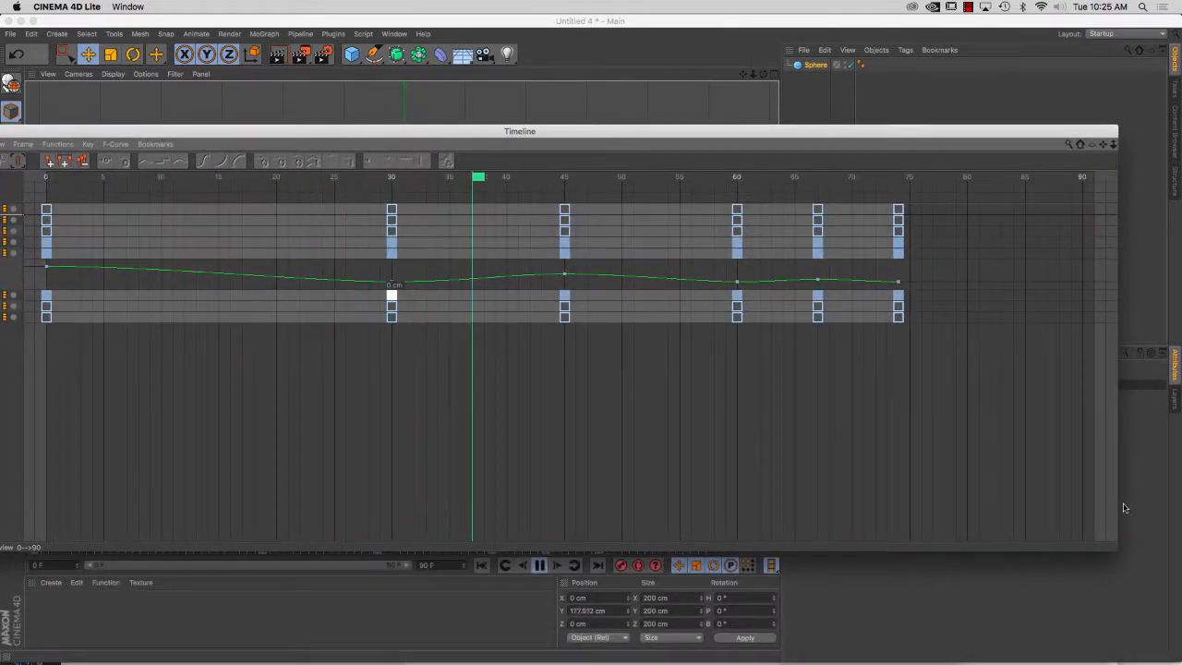
{"action": "left_click_drag", "start_coordinate": [1069, 515], "coordinate": [578, 521]}
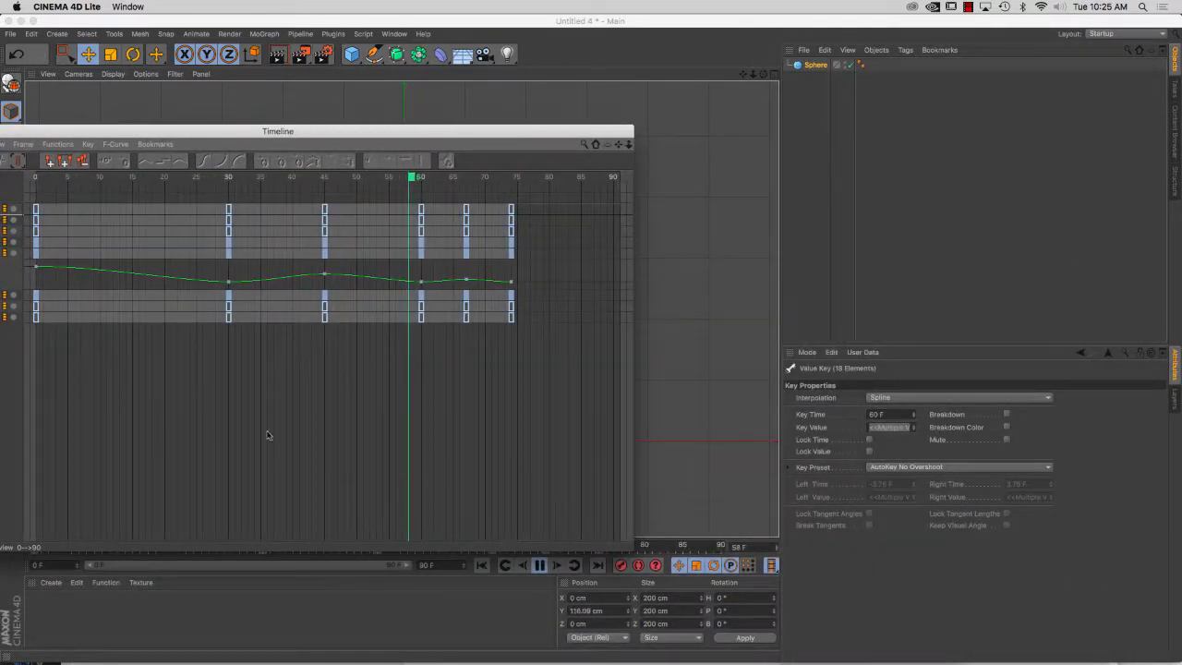
Stop playback at frame 0 and set the interpolation of the first Position Y key to Linear
{"action": "left_click", "coordinate": [35, 268]}
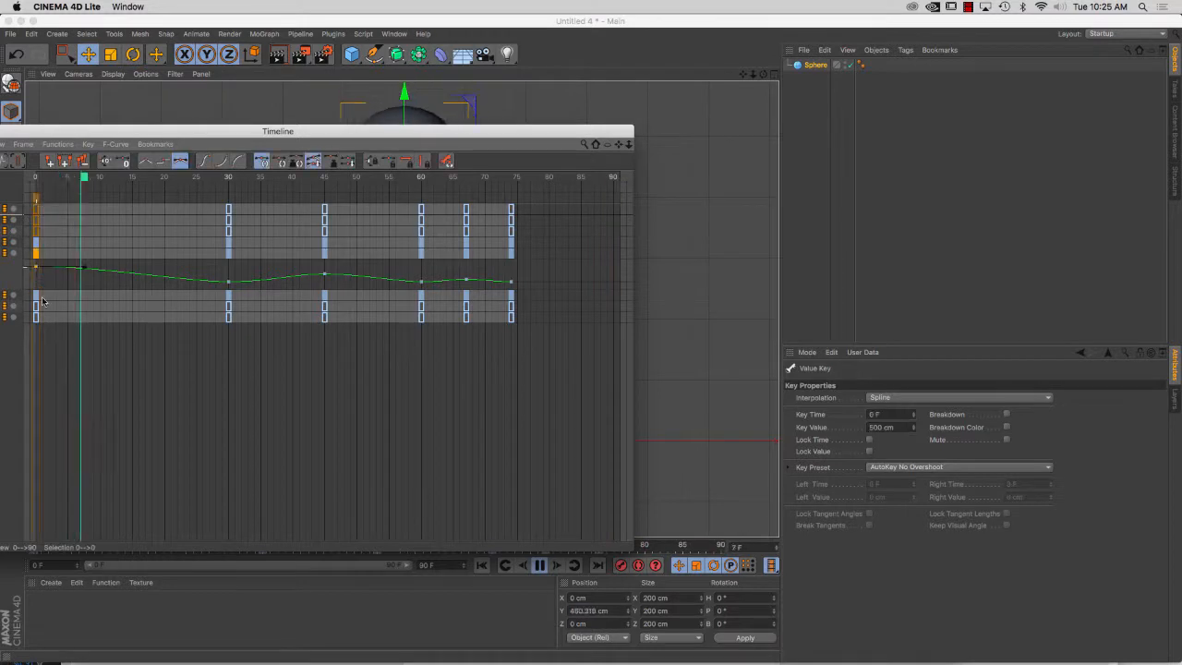
{"action": "left_click", "coordinate": [540, 565]}
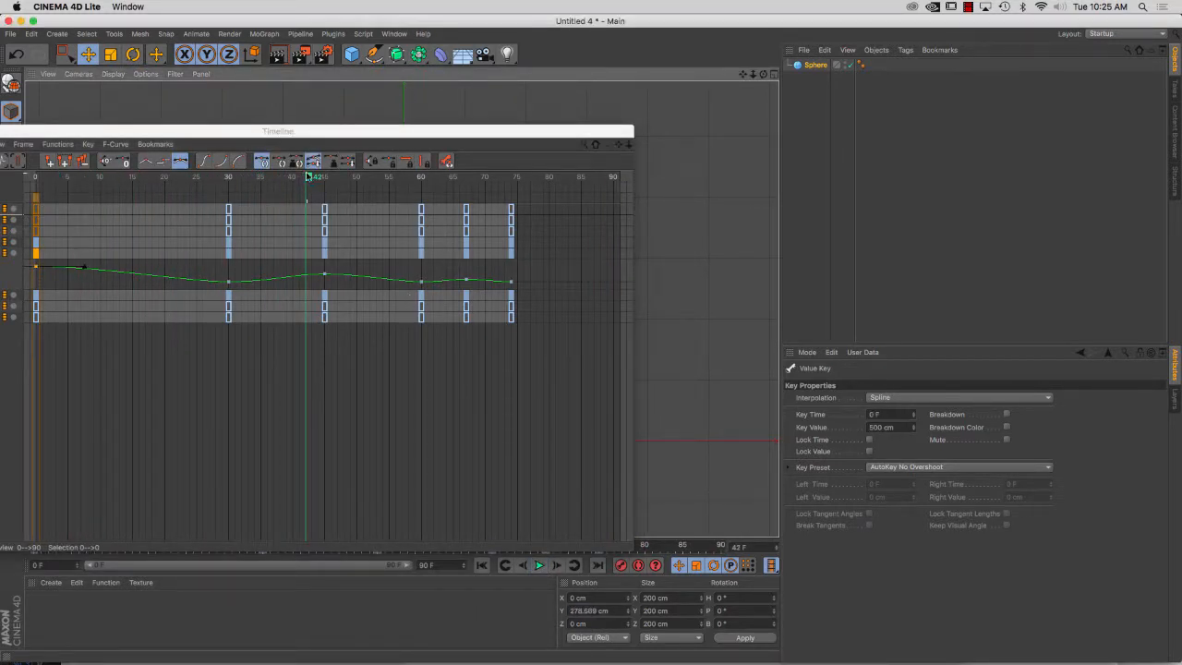
{"action": "left_click_drag", "start_coordinate": [307, 176], "coordinate": [24, 191]}
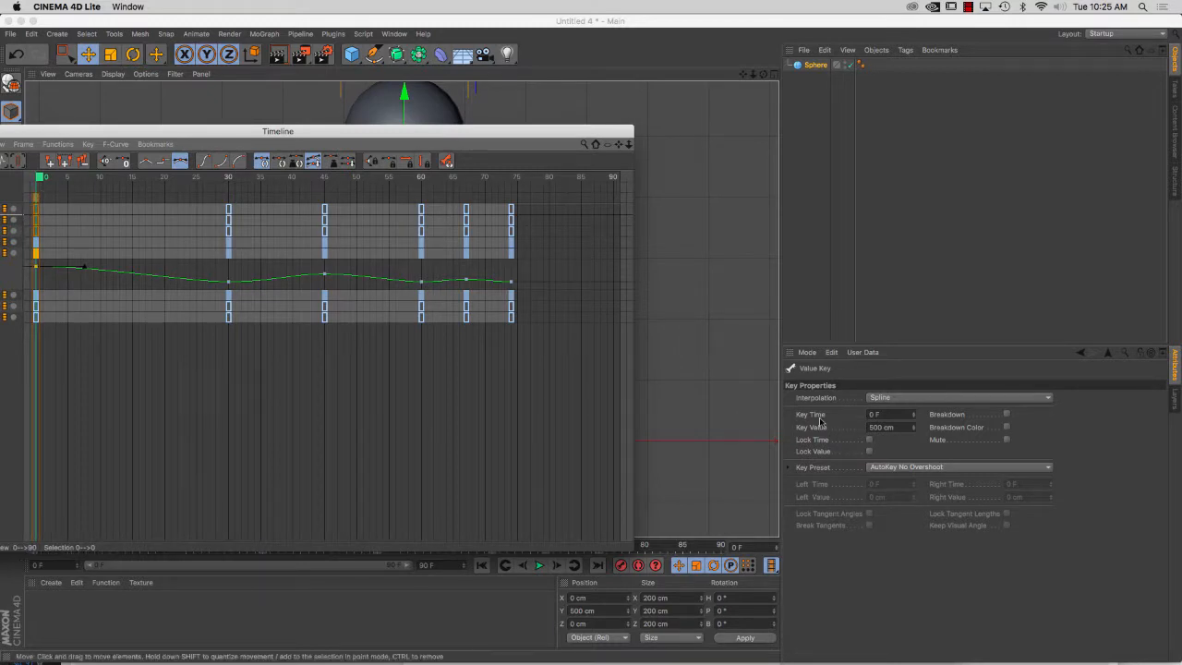
{"action": "left_click", "coordinate": [886, 398]}
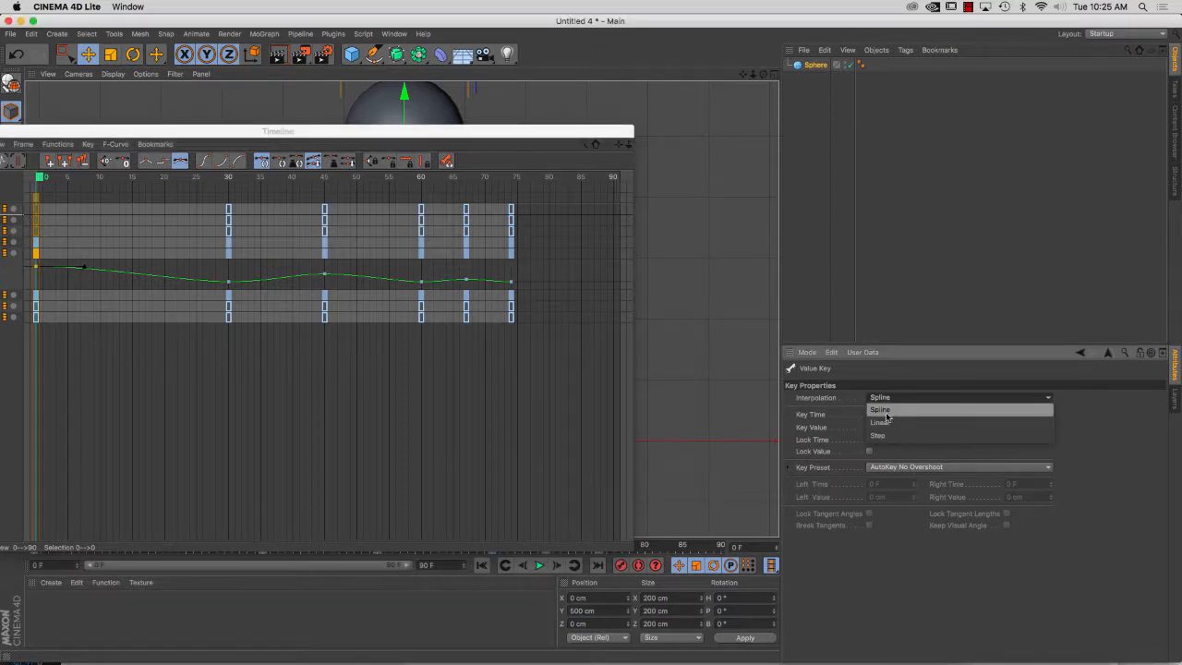
{"action": "left_click", "coordinate": [880, 422]}
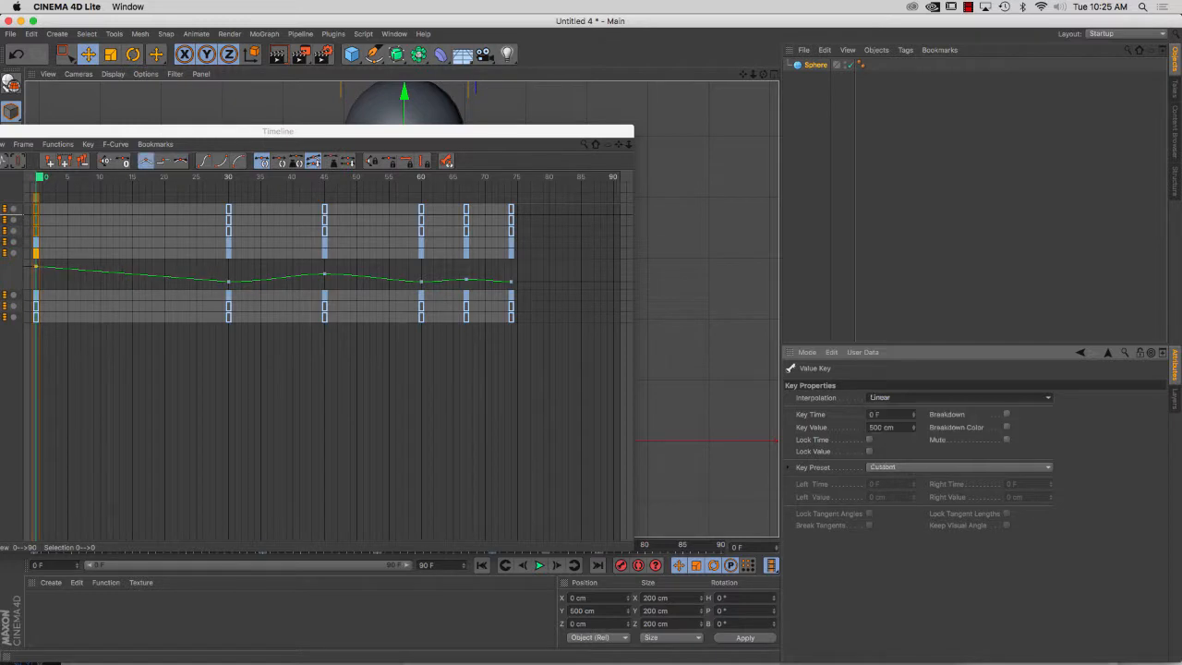
Try Step interpolation on the first Position Y key, and set its interpolation to Spline
{"action": "left_click", "coordinate": [893, 402]}
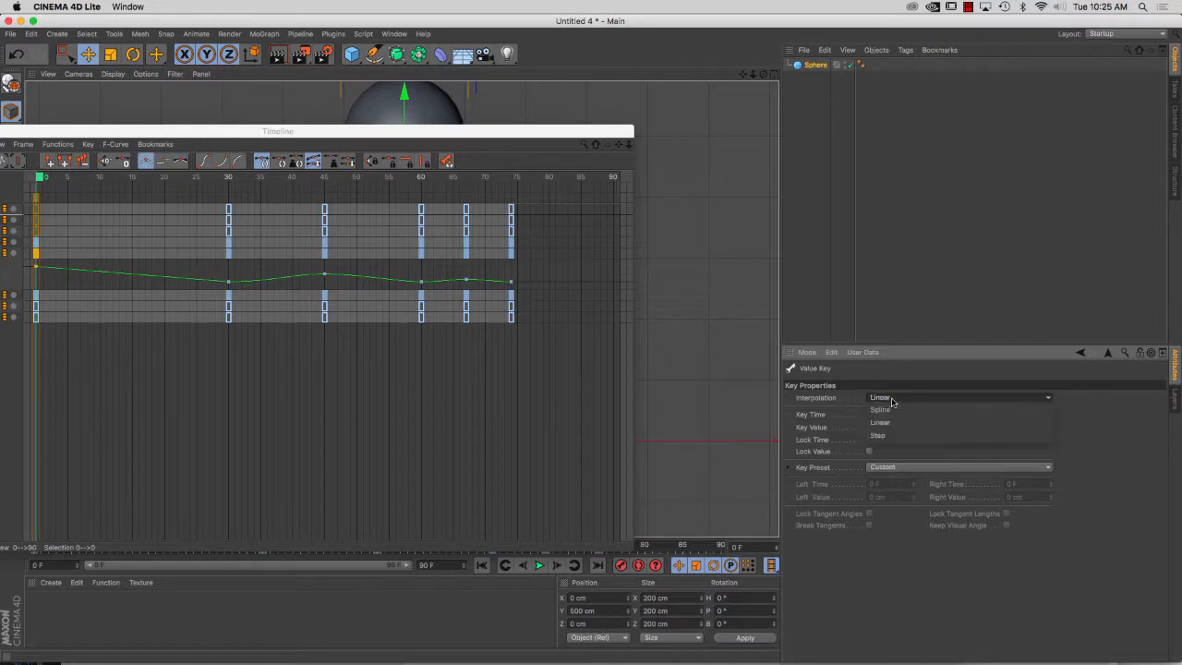
{"action": "left_click", "coordinate": [888, 436]}
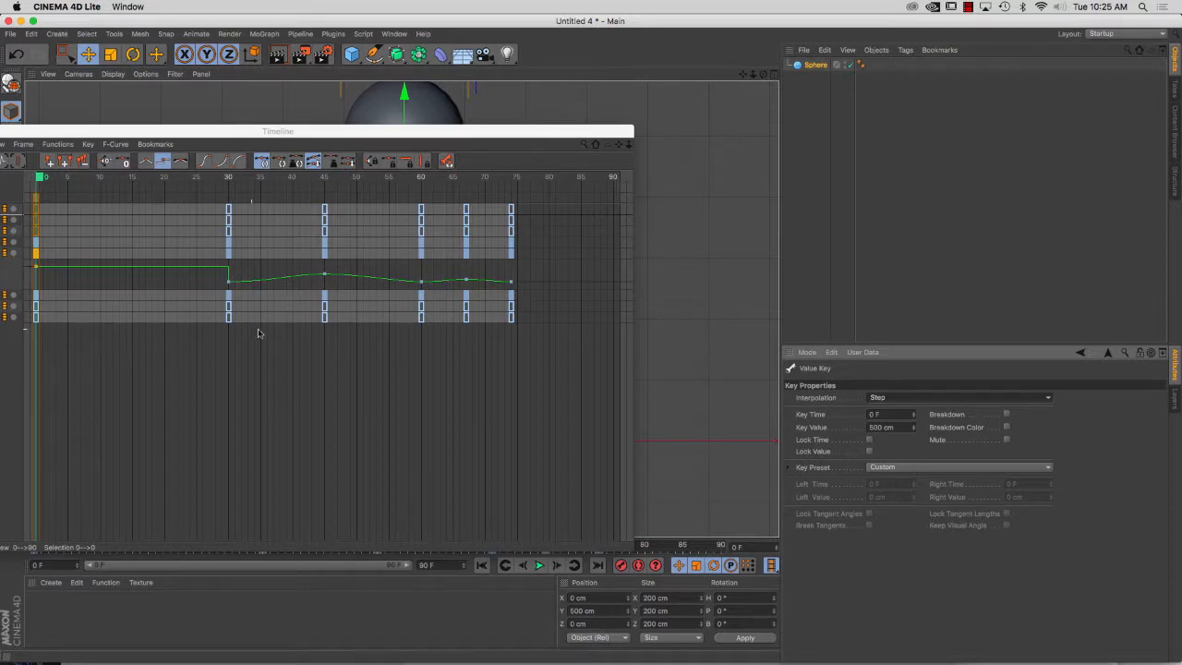
{"action": "left_click", "coordinate": [930, 403]}
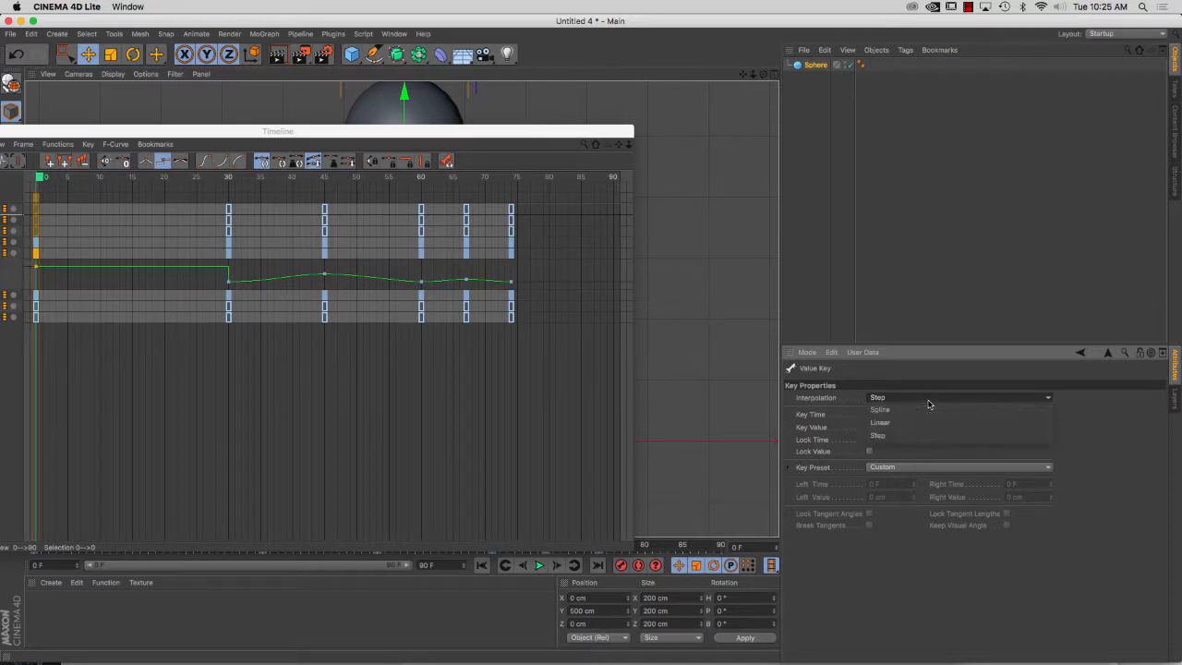
{"action": "left_click", "coordinate": [924, 413]}
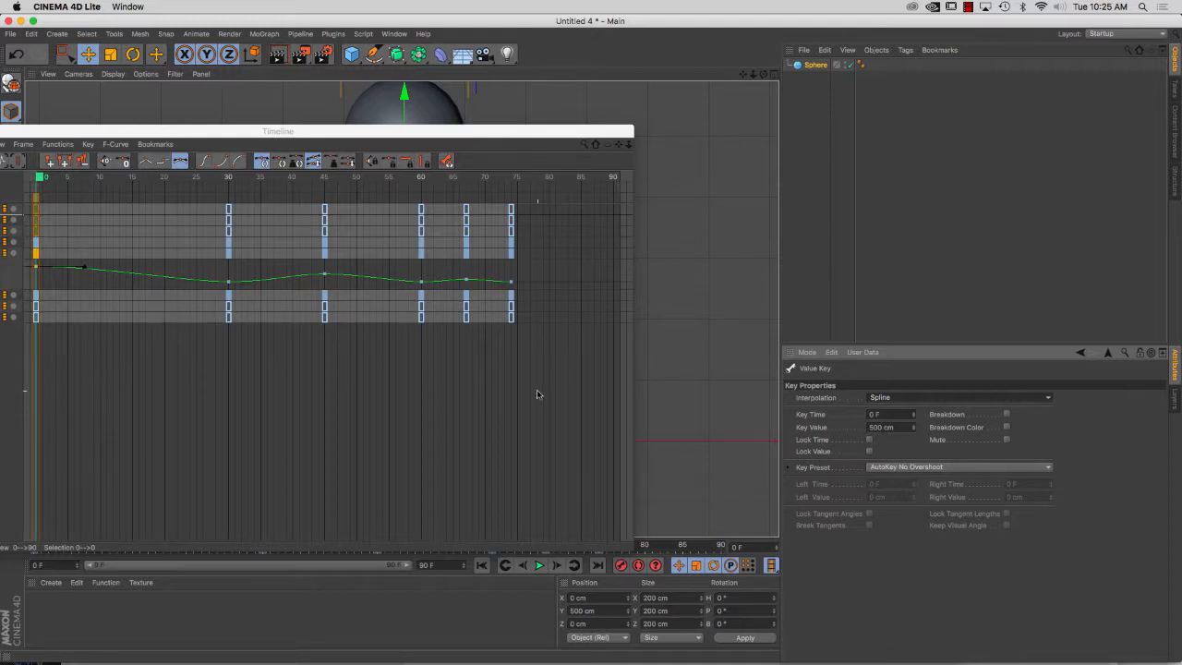
Lengthen the tangent handles of the Position Y key at frame 0 to about 12 frames for a slower start
{"action": "left_click", "coordinate": [84, 270]}
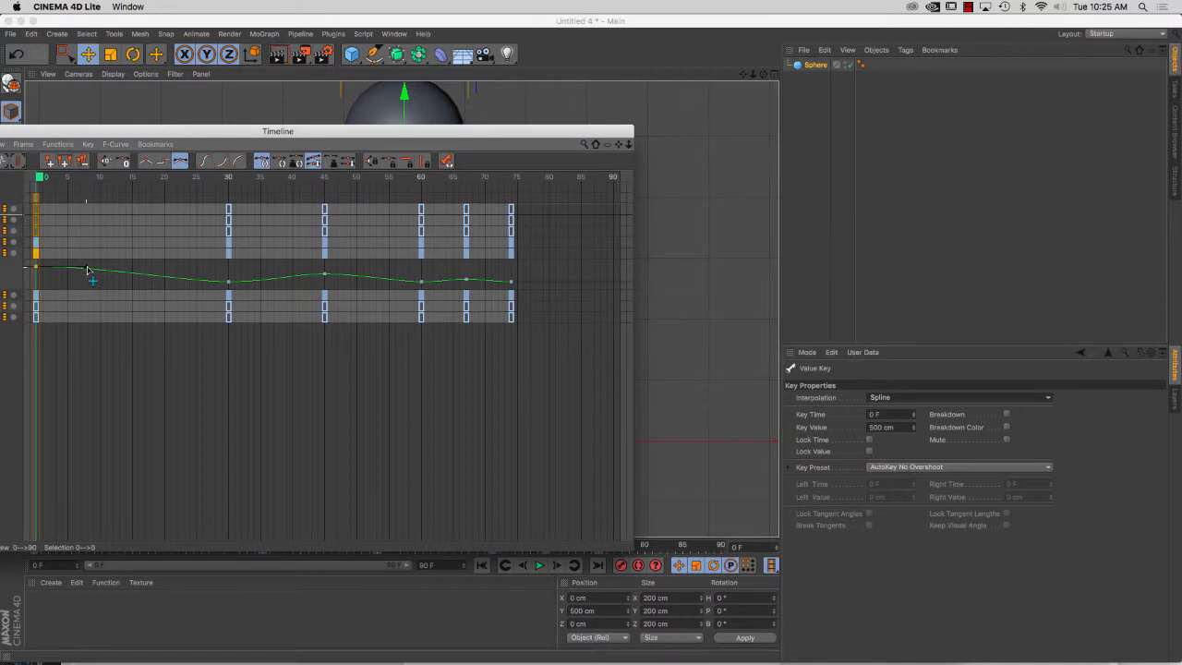
{"action": "left_click_drag", "start_coordinate": [87, 269], "coordinate": [92, 269]}
{"action": "left_click_drag", "start_coordinate": [115, 269], "coordinate": [114, 270]}
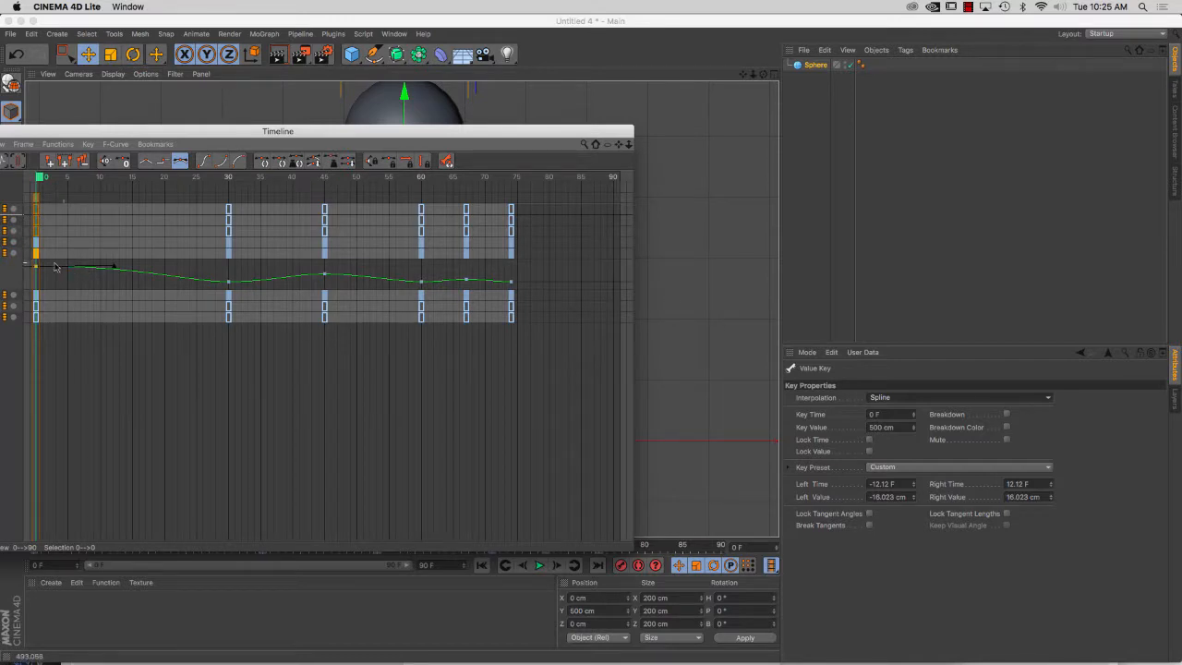
Break the tangents of the Position Y keys at frames 30 and 60, raising and shortening both handles to form sharp bounce points
{"action": "left_click", "coordinate": [229, 282]}
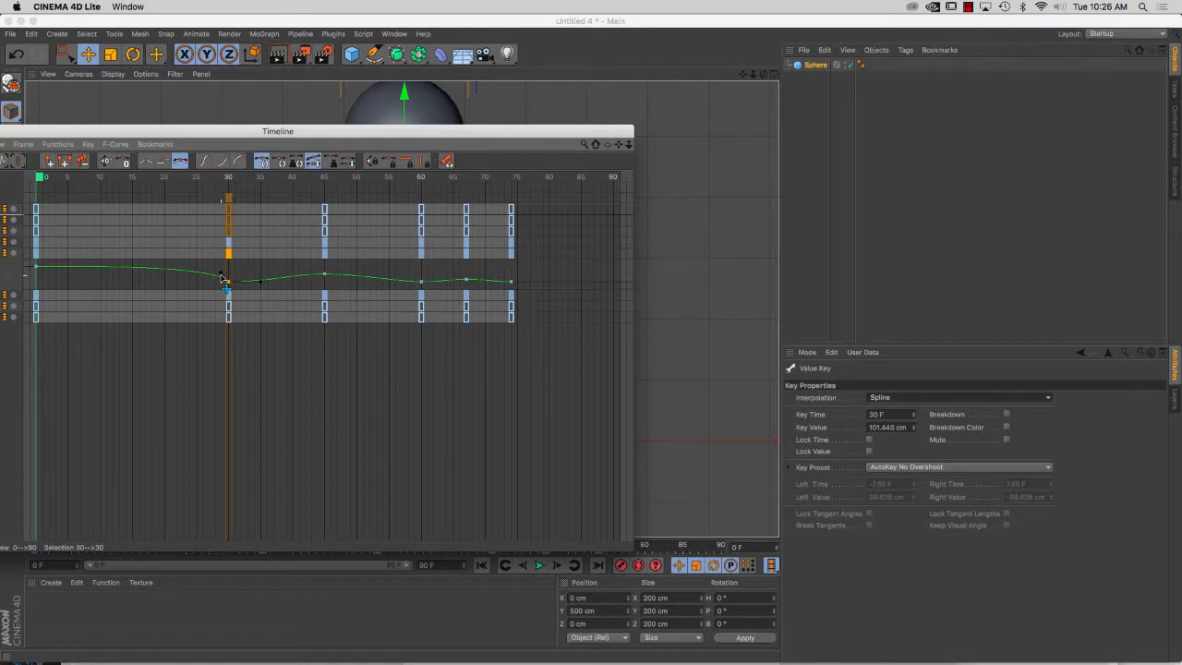
{"action": "left_click_drag", "start_coordinate": [223, 279], "coordinate": [262, 284], "text": "shift"}
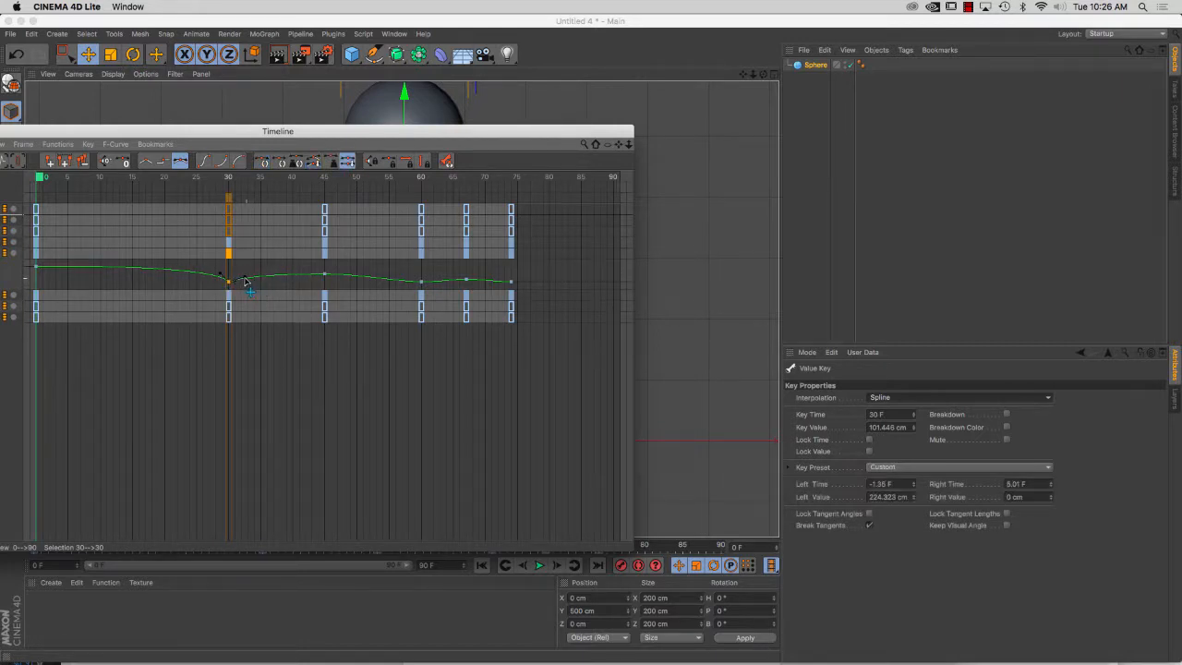
{"action": "left_click_drag", "start_coordinate": [239, 279], "coordinate": [238, 274]}
{"action": "left_click", "coordinate": [421, 282]}
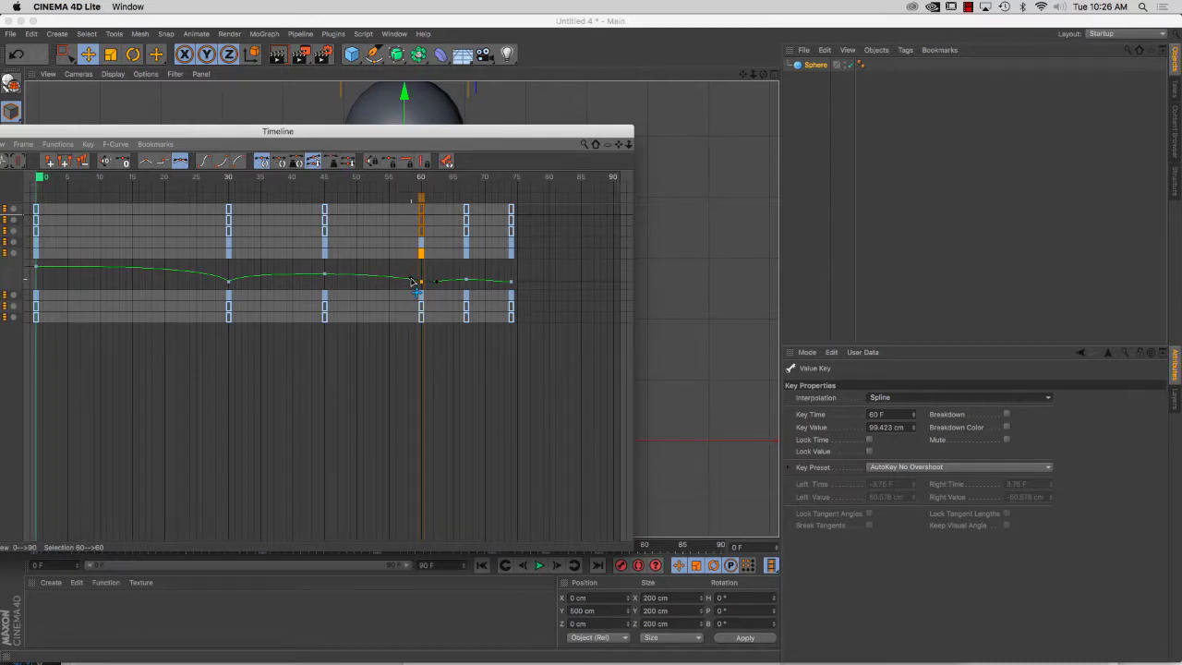
{"action": "left_click_drag", "start_coordinate": [412, 280], "coordinate": [420, 282], "text": "shift"}
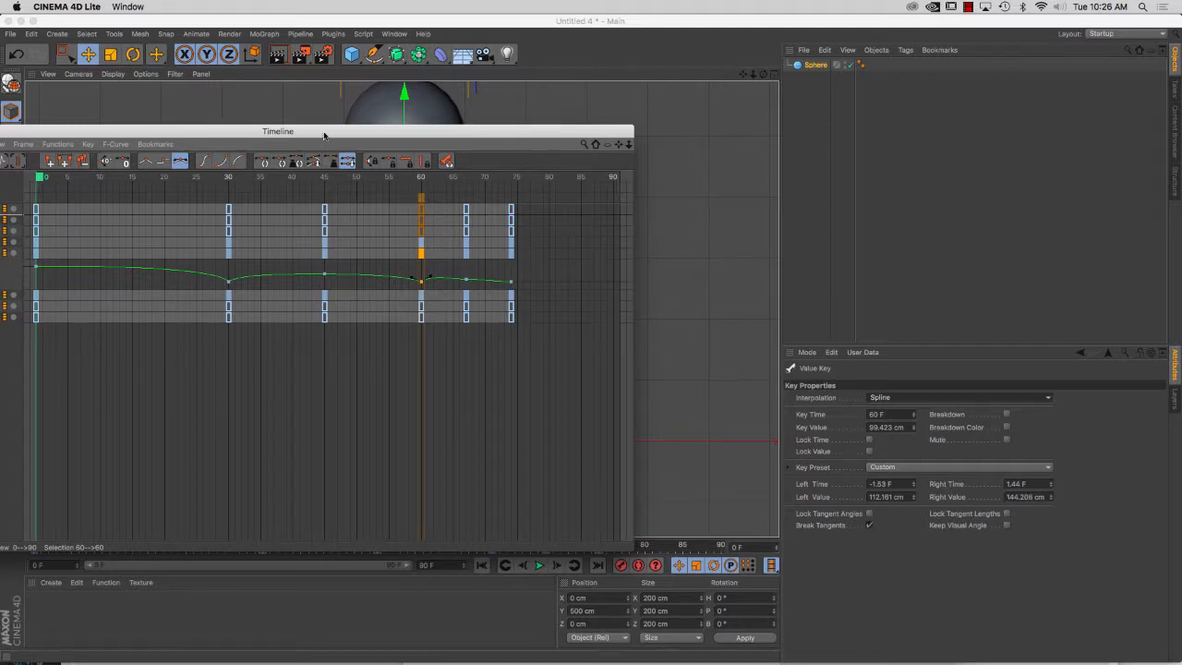
Move the Timeline clear of the viewport, play the animation, and bring the Timeline back to show the curve
{"action": "left_click_drag", "start_coordinate": [323, 136], "coordinate": [444, 600]}
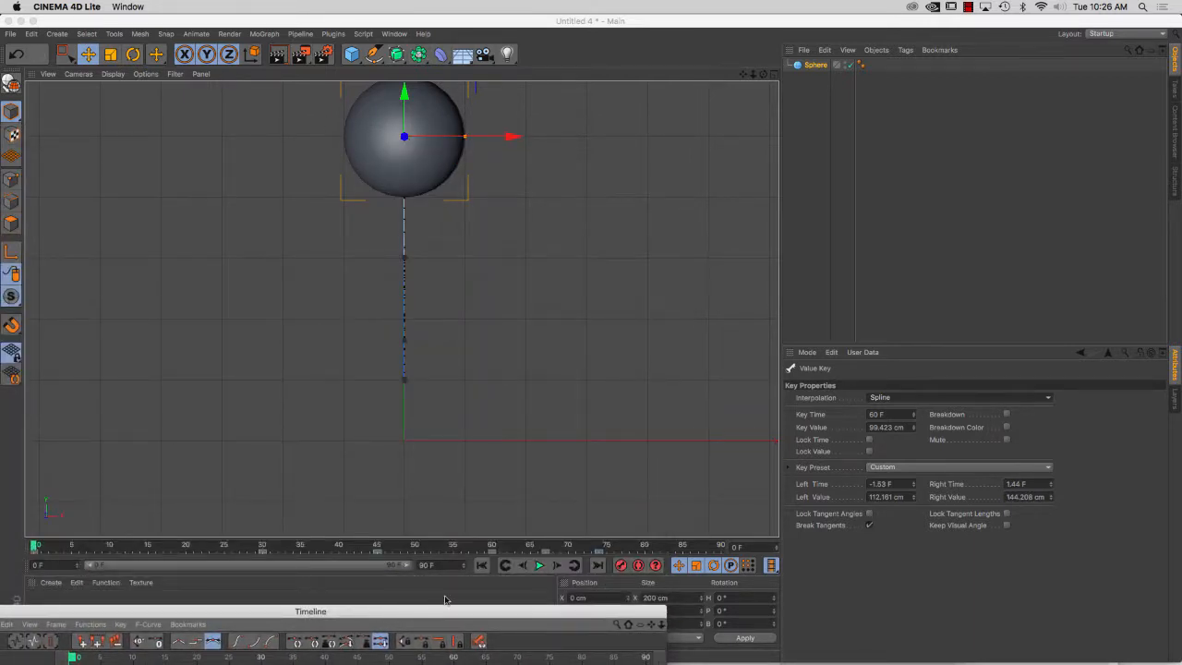
{"action": "left_click", "coordinate": [540, 566]}
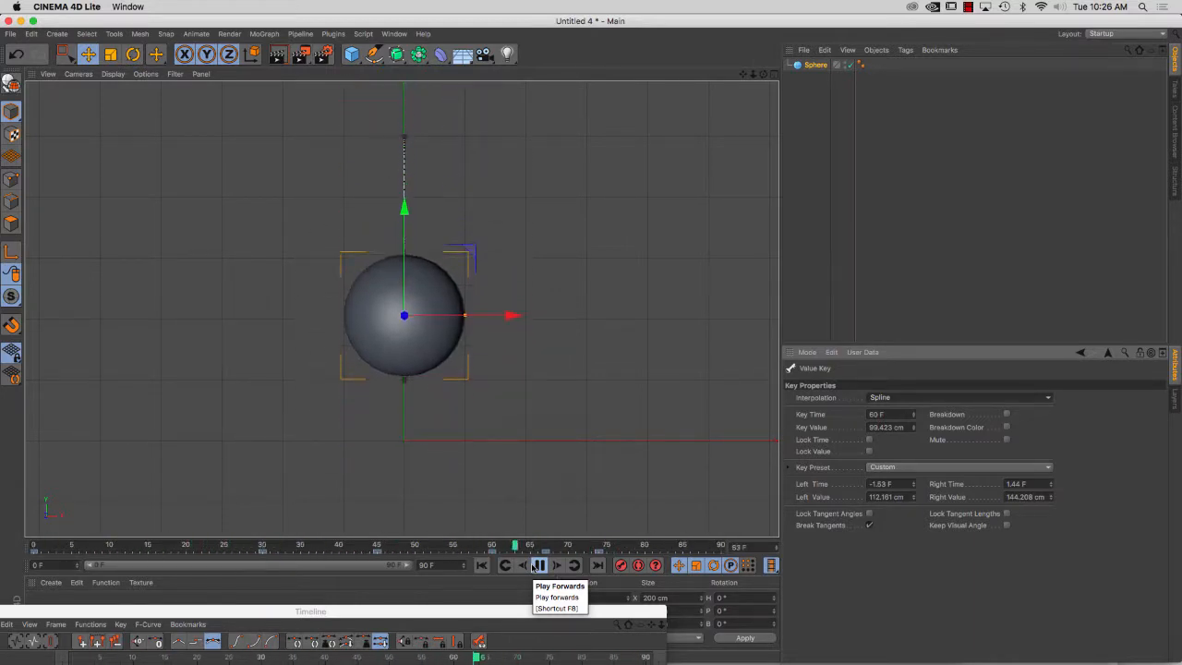
{"action": "left_click_drag", "start_coordinate": [436, 610], "coordinate": [557, 270]}
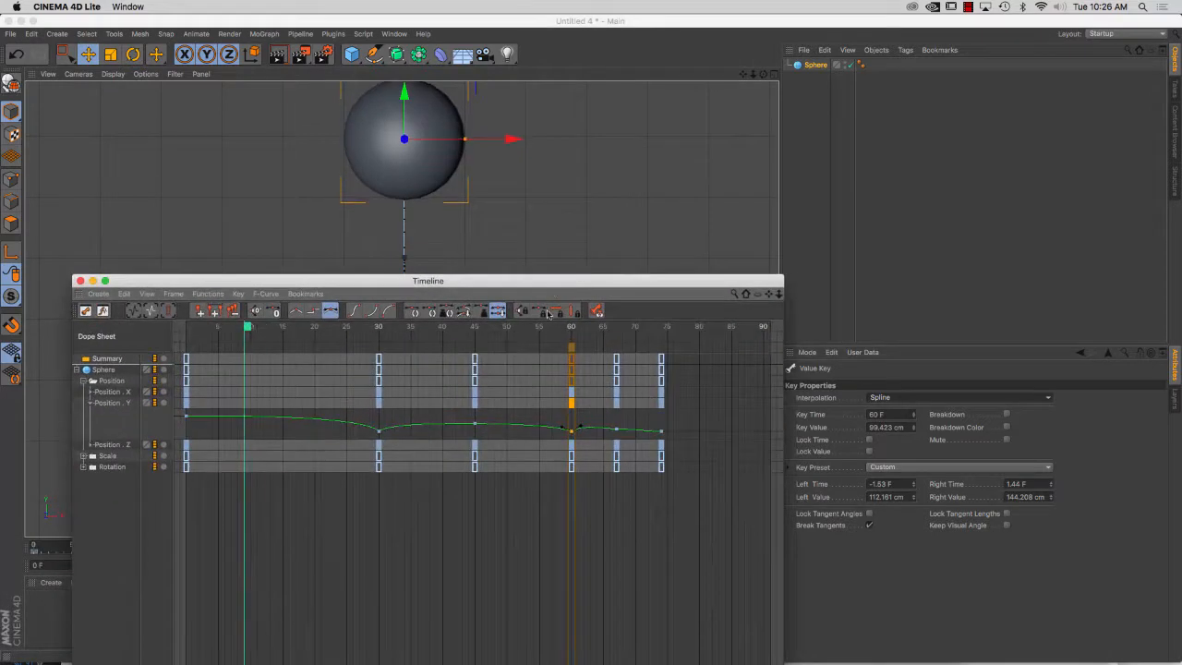
Try a strongly exaggerated outgoing tangent on the Position Y key at frame 30, and undo it
{"action": "left_click", "coordinate": [381, 431]}
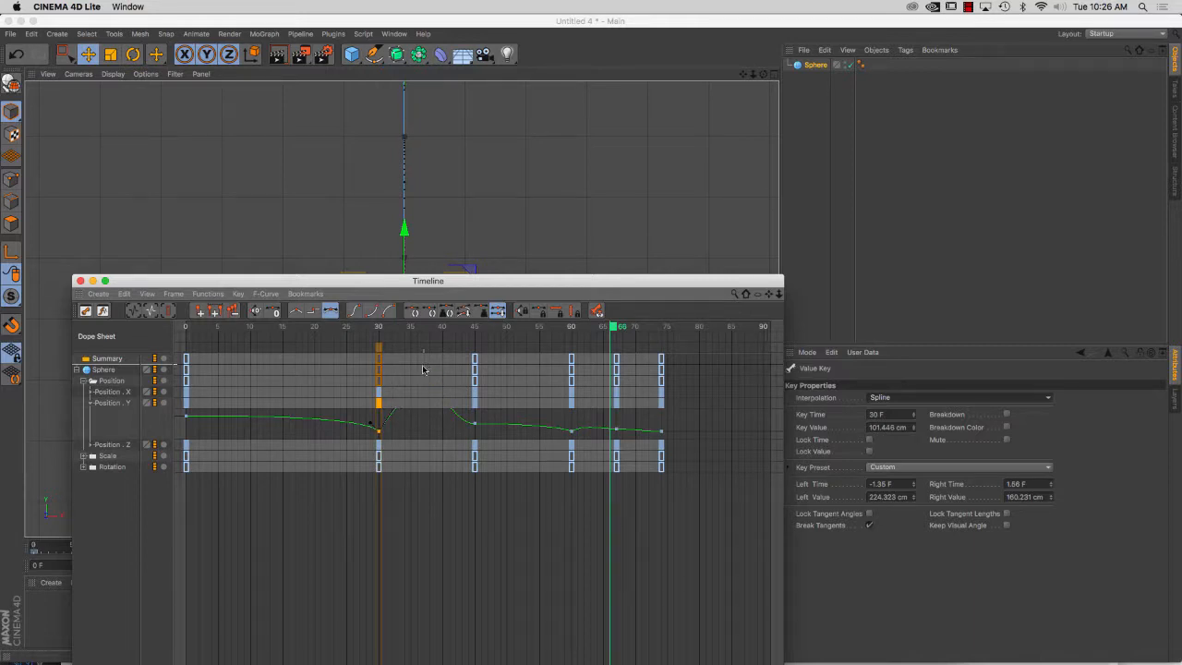
{"action": "left_click_drag", "start_coordinate": [452, 283], "coordinate": [451, 412]}
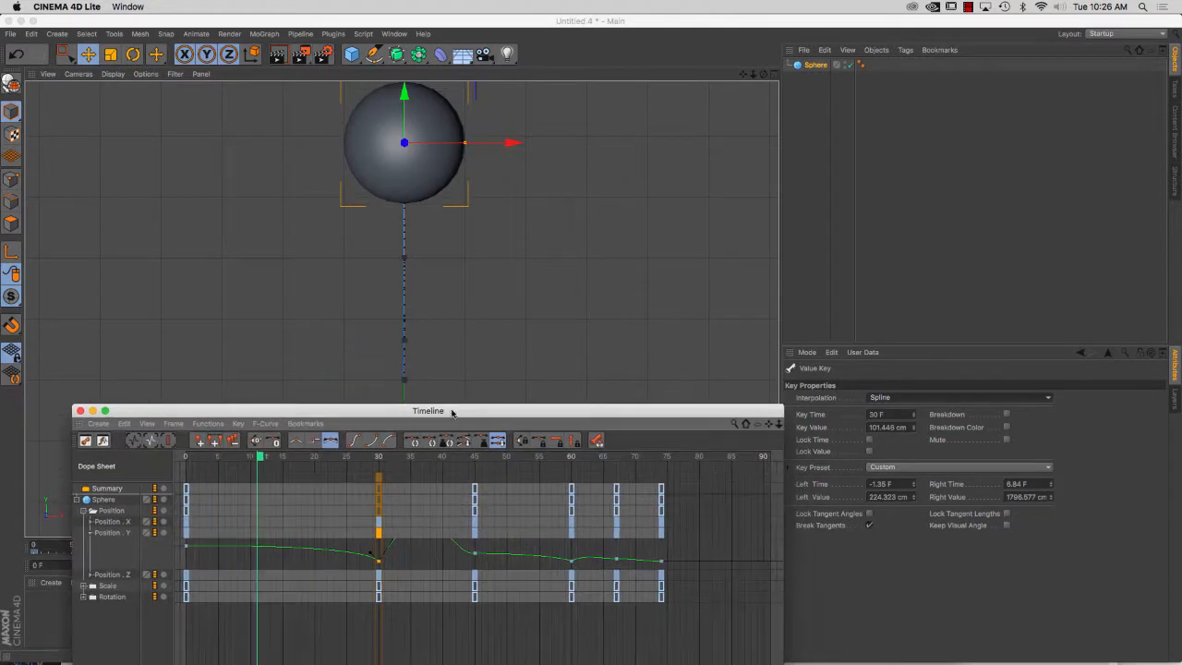
{"action": "key", "text": "super+z"}
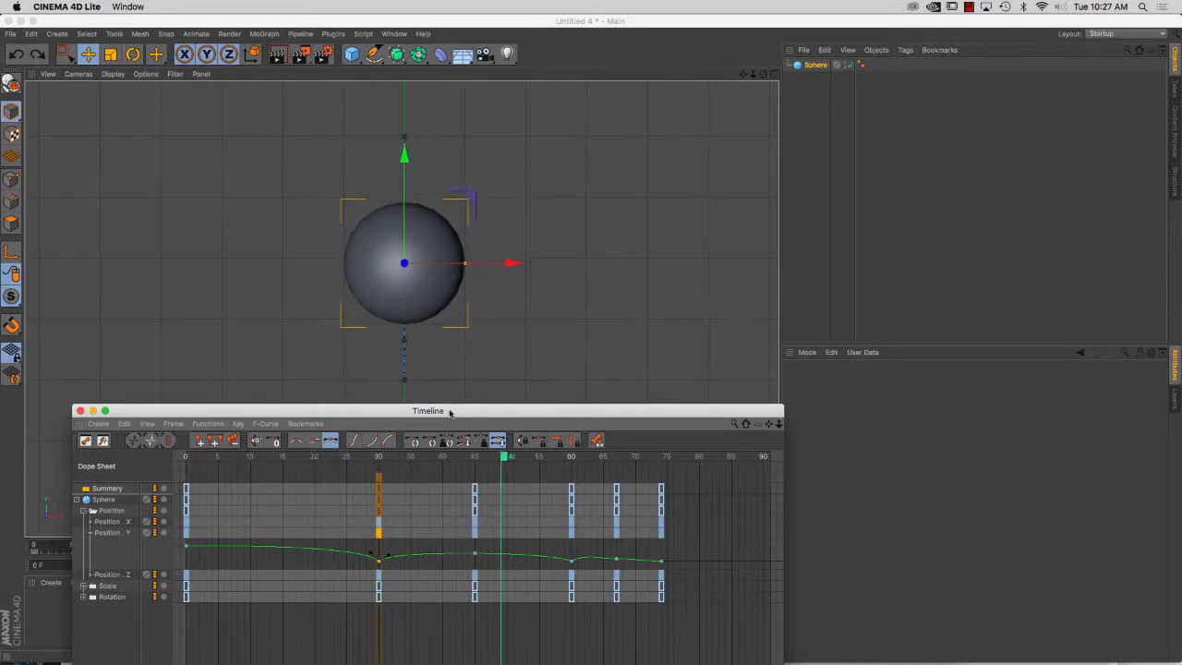
{"action": "left_click", "coordinate": [385, 564]}
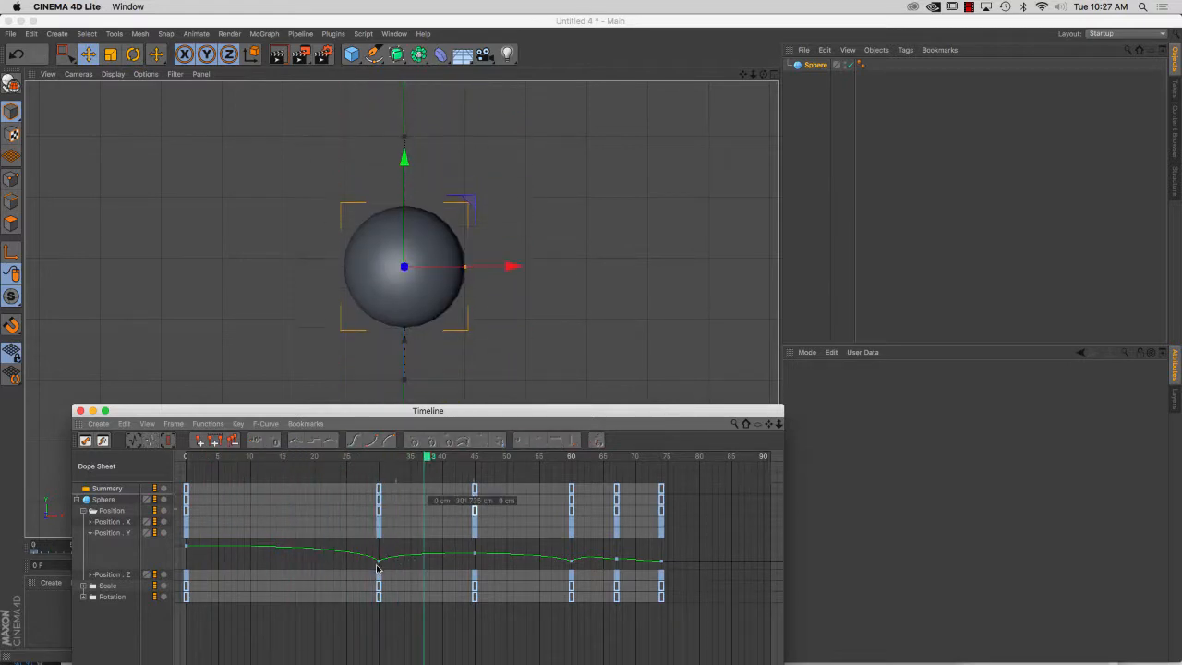
Stretch the incoming tangent of the Position Y key at frame 60 to about -1.71 F and 162 cm
{"action": "left_click", "coordinate": [379, 560]}
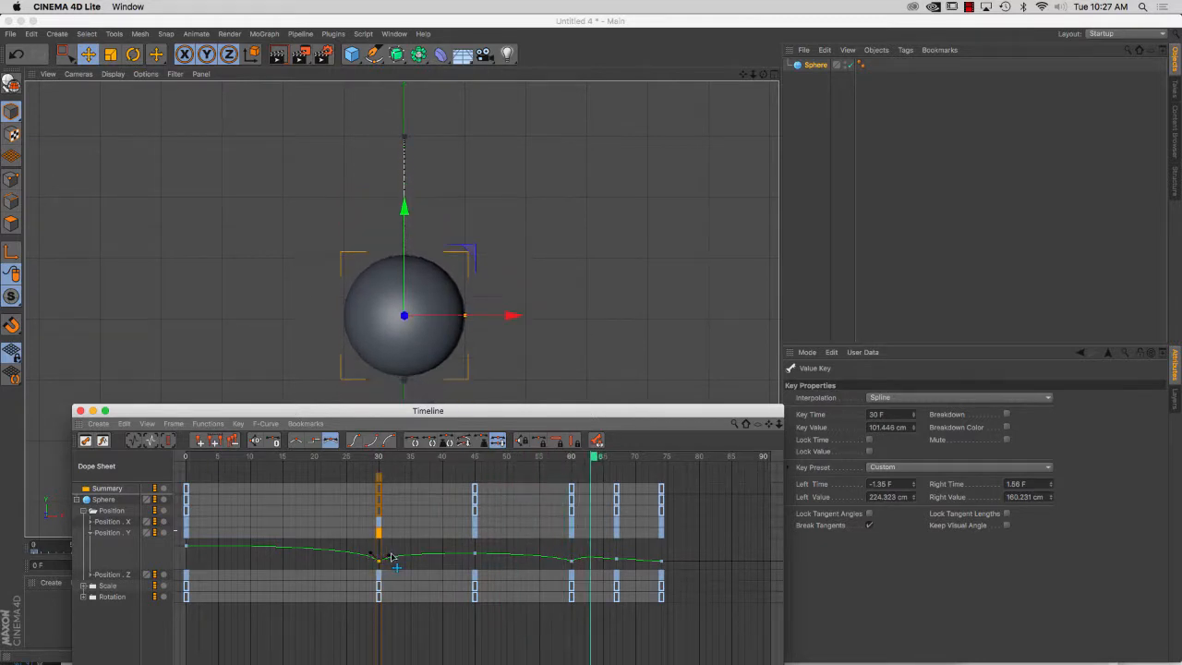
{"action": "left_click", "coordinate": [571, 561]}
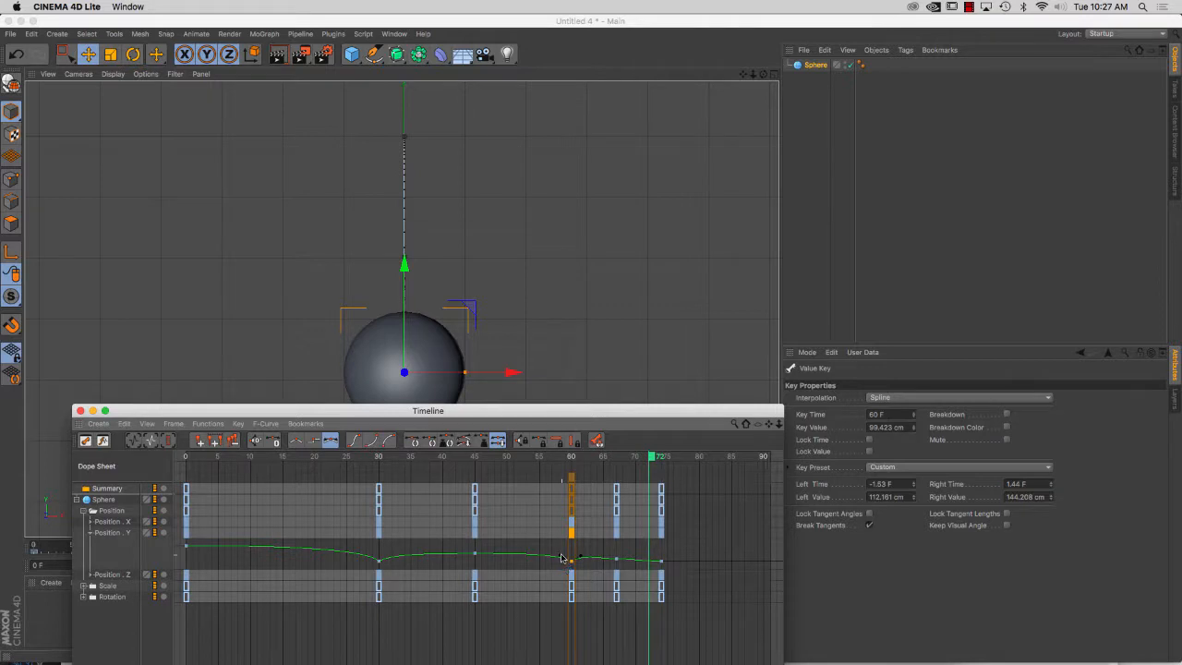
{"action": "left_click_drag", "start_coordinate": [562, 558], "coordinate": [559, 556]}
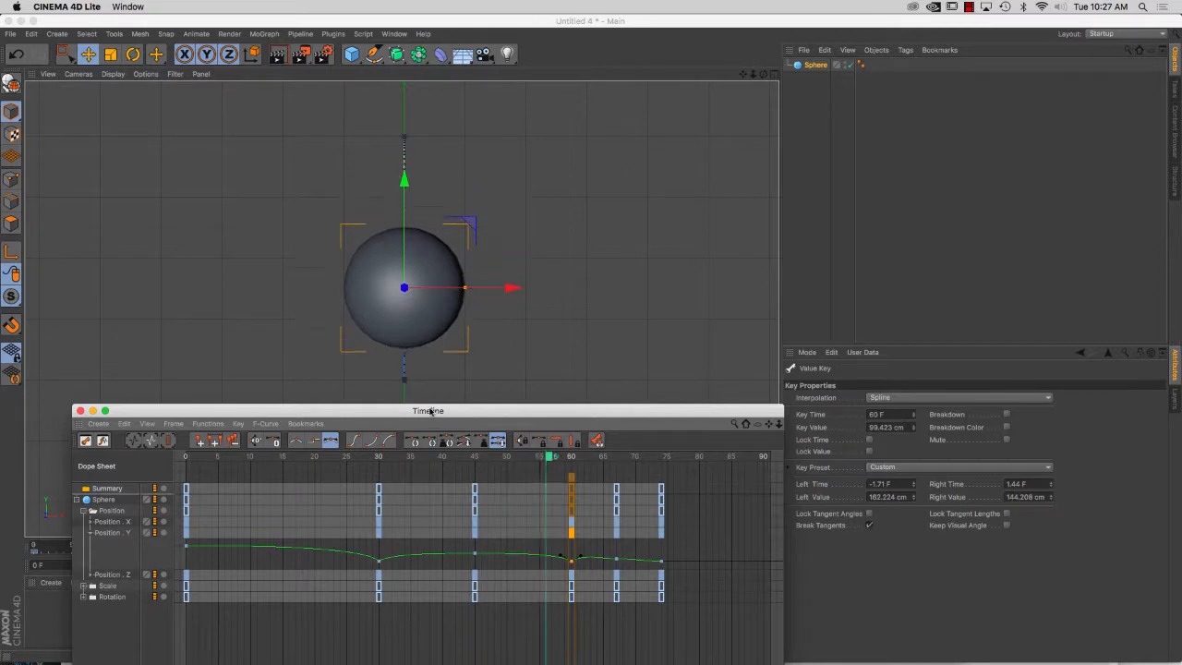
Switch the viewport to the Perspective camera and move the Timeline aside to watch the bounce
{"action": "left_click_drag", "start_coordinate": [431, 409], "coordinate": [752, 314]}
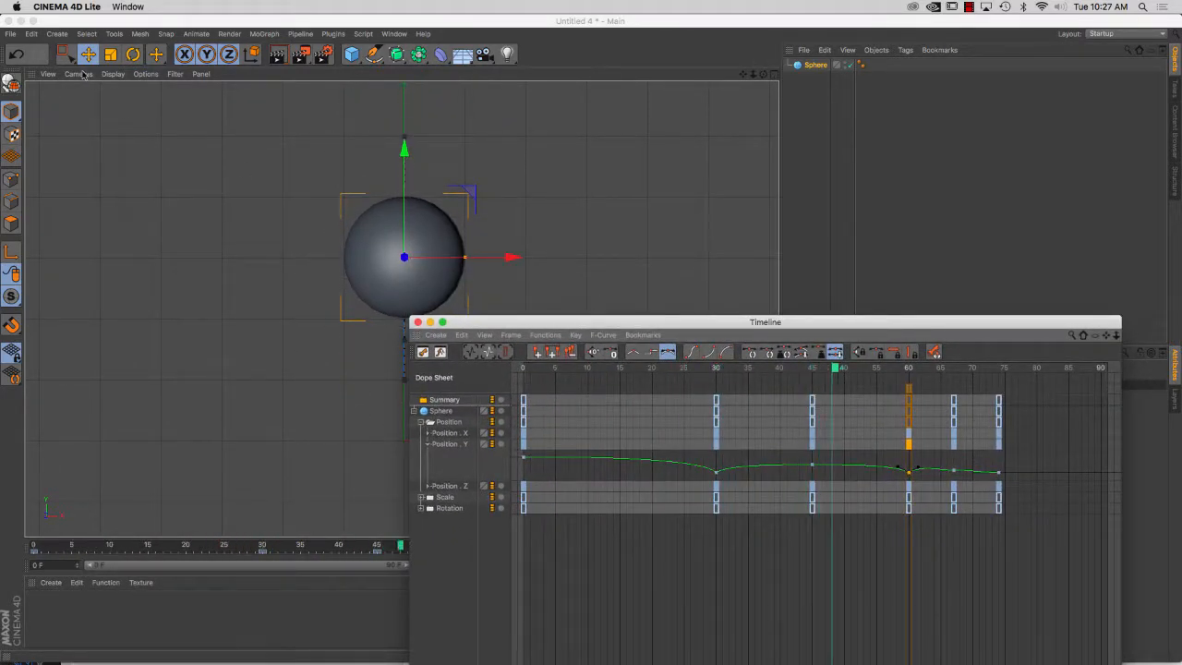
{"action": "left_click", "coordinate": [83, 74]}
{"action": "left_click", "coordinate": [102, 137]}
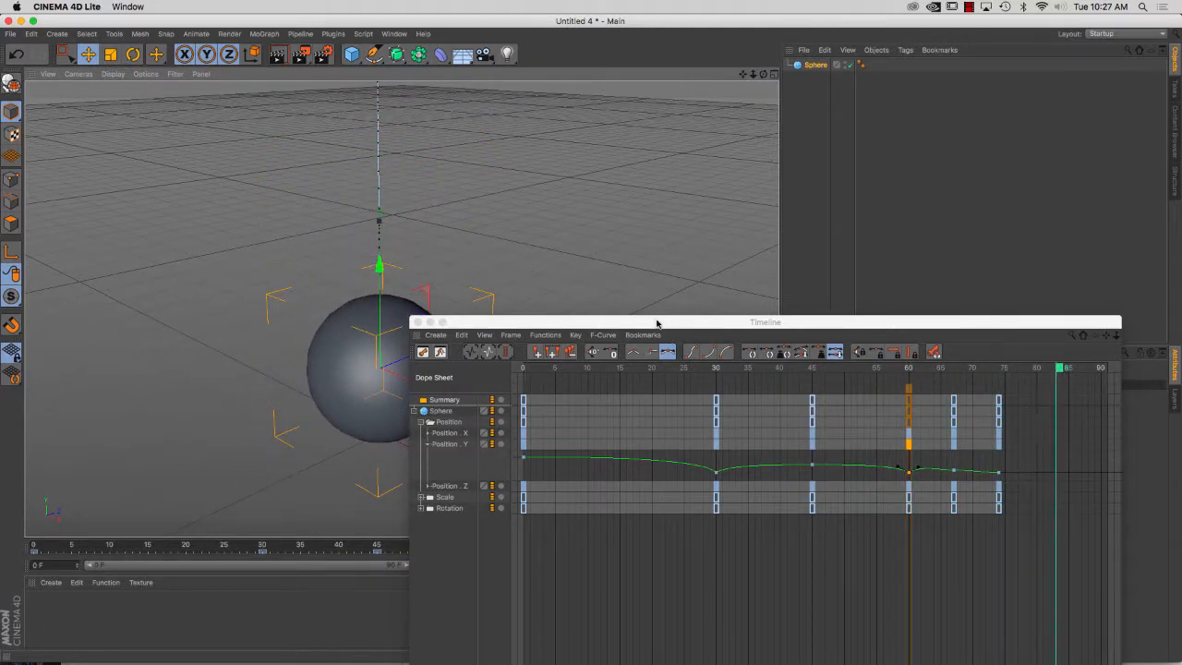
{"action": "left_click_drag", "start_coordinate": [656, 323], "coordinate": [821, 623]}
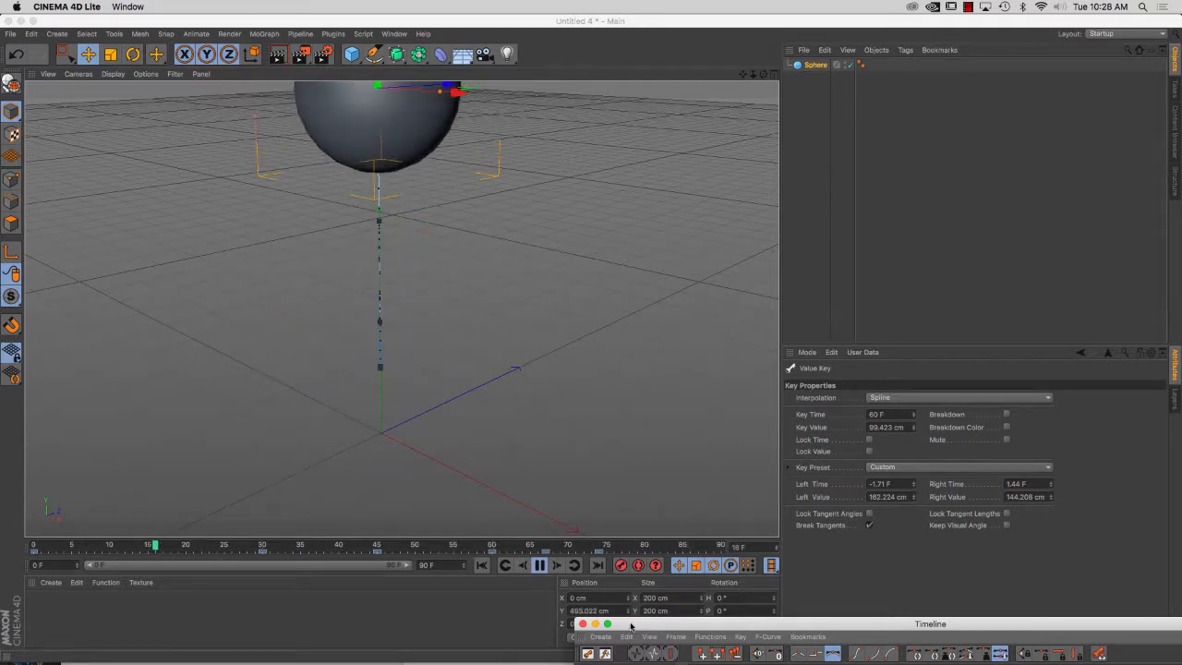
Bring the Timeline back, expand the sphere's Rotation tracks, and delete the Rotation H keys from frame 30 to frame 67
{"action": "left_click_drag", "start_coordinate": [623, 623], "coordinate": [441, 366]}
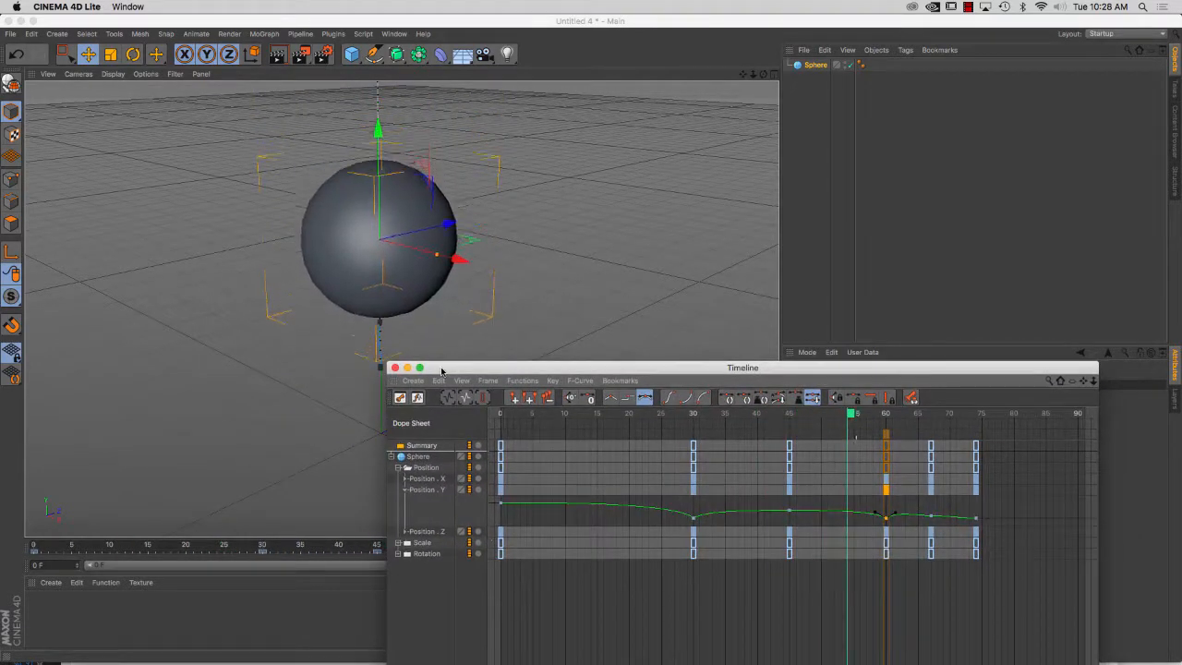
{"action": "left_click", "coordinate": [399, 554]}
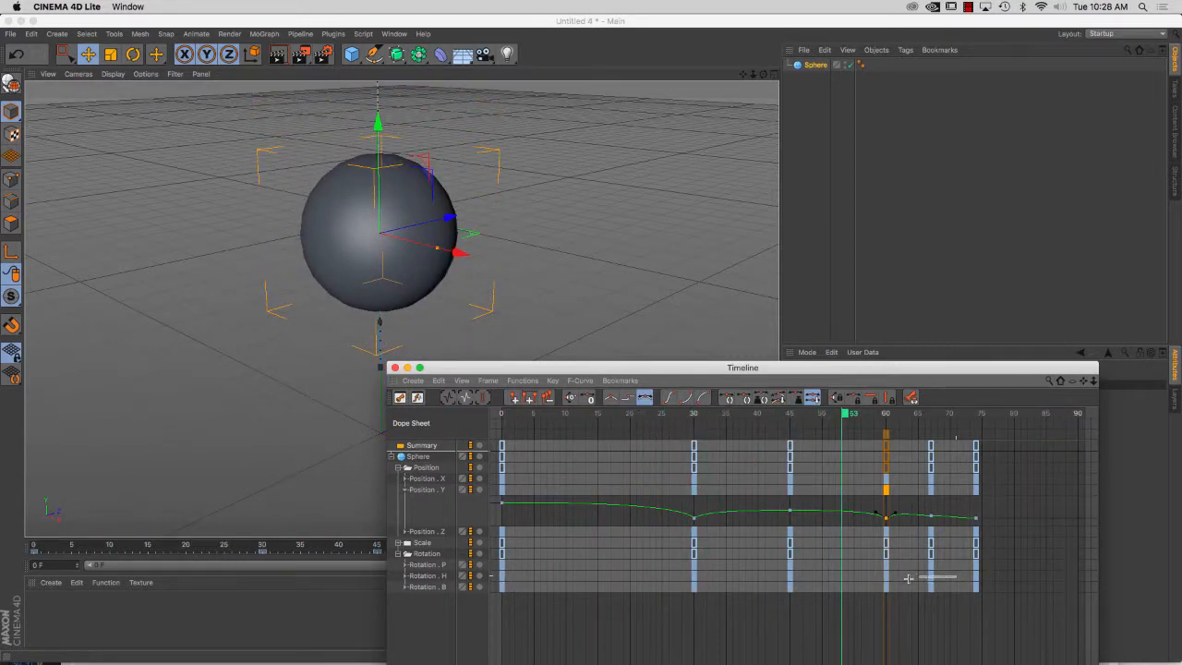
{"action": "left_click_drag", "start_coordinate": [677, 579], "coordinate": [677, 580]}
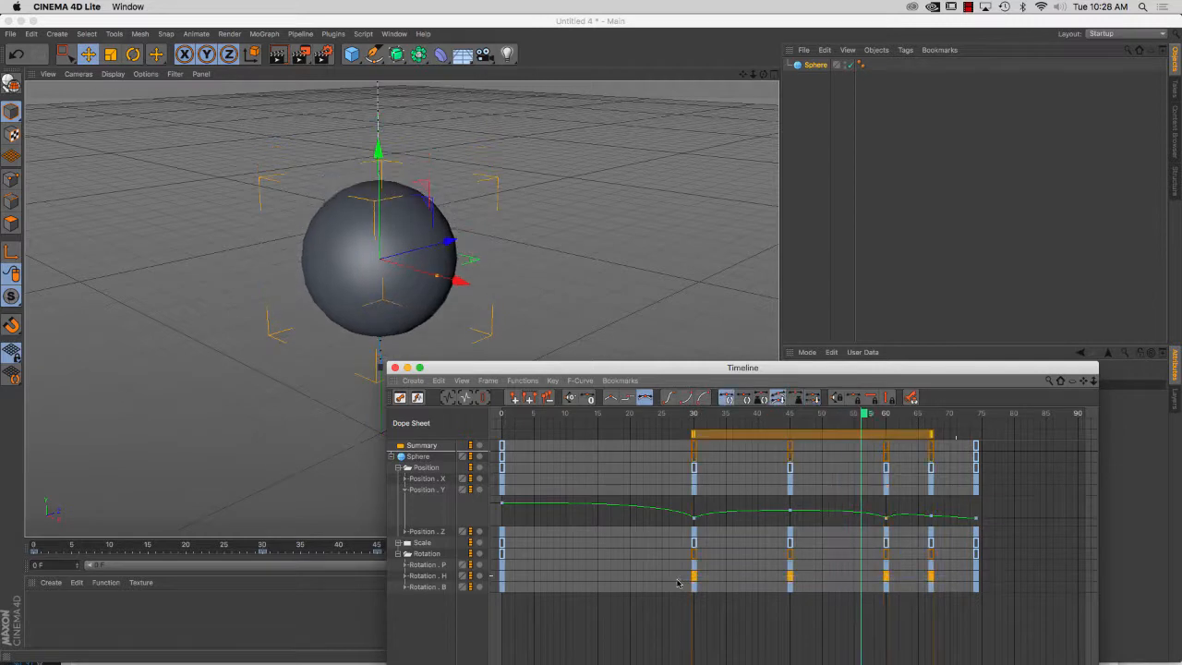
{"action": "key", "text": "Delete"}
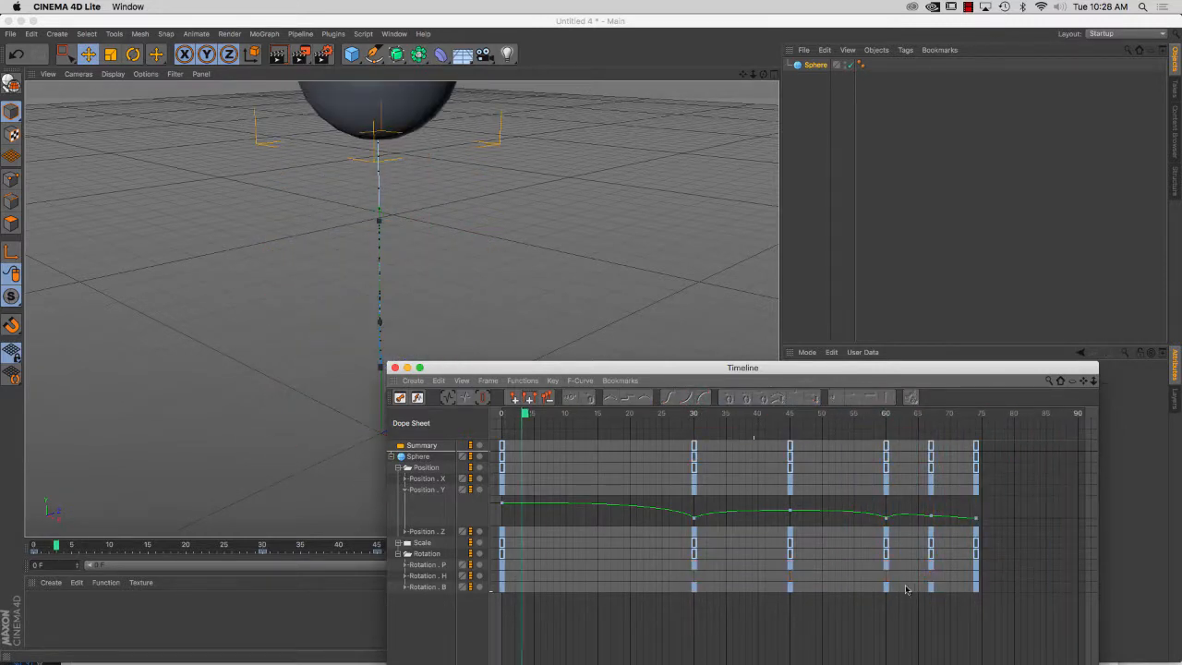
Set the value of the Rotation H key at frame 74 to 720°
{"action": "left_click", "coordinate": [976, 579]}
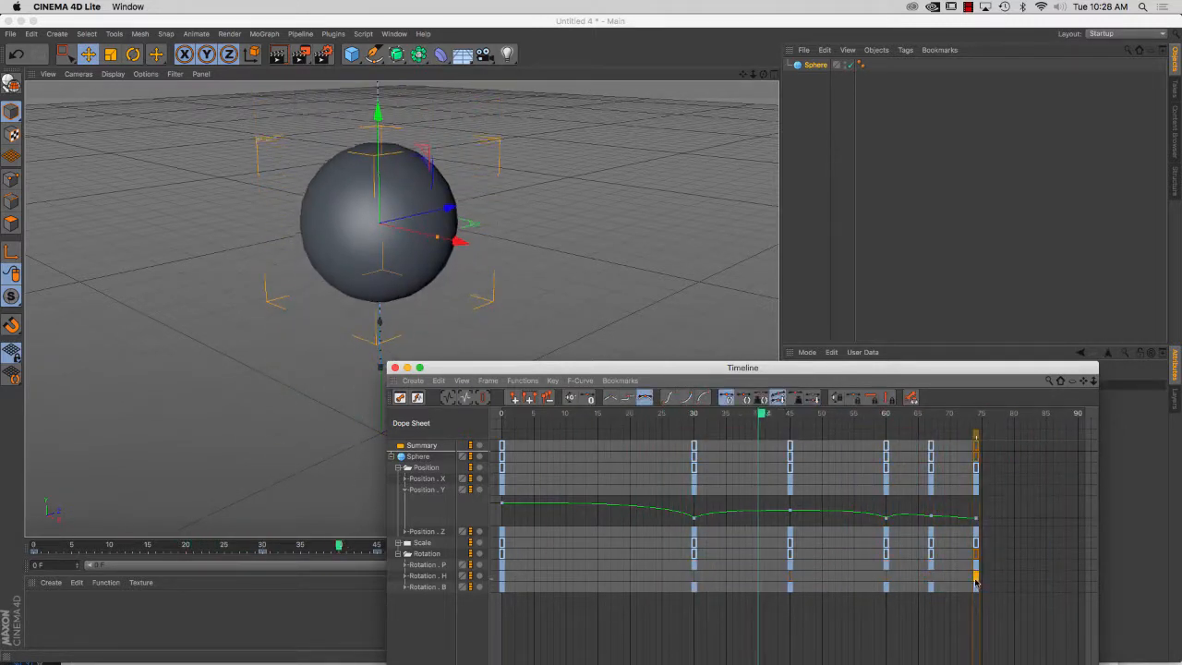
{"action": "left_click_drag", "start_coordinate": [886, 368], "coordinate": [502, 480]}
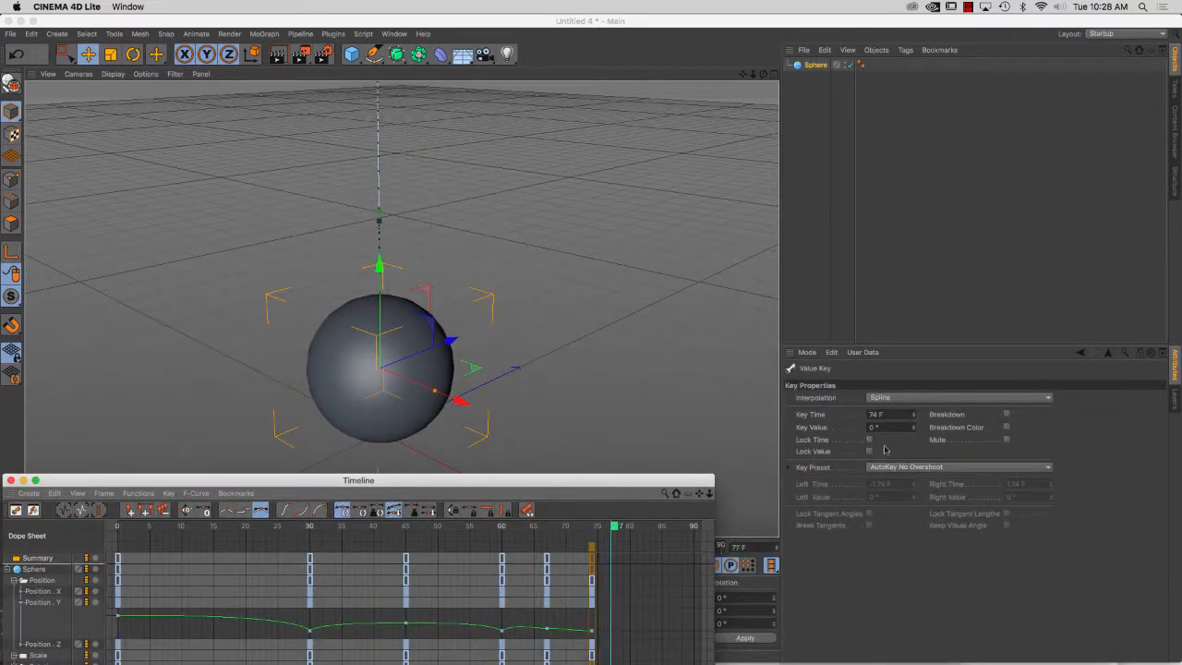
{"action": "left_click_drag", "start_coordinate": [881, 428], "coordinate": [839, 430]}
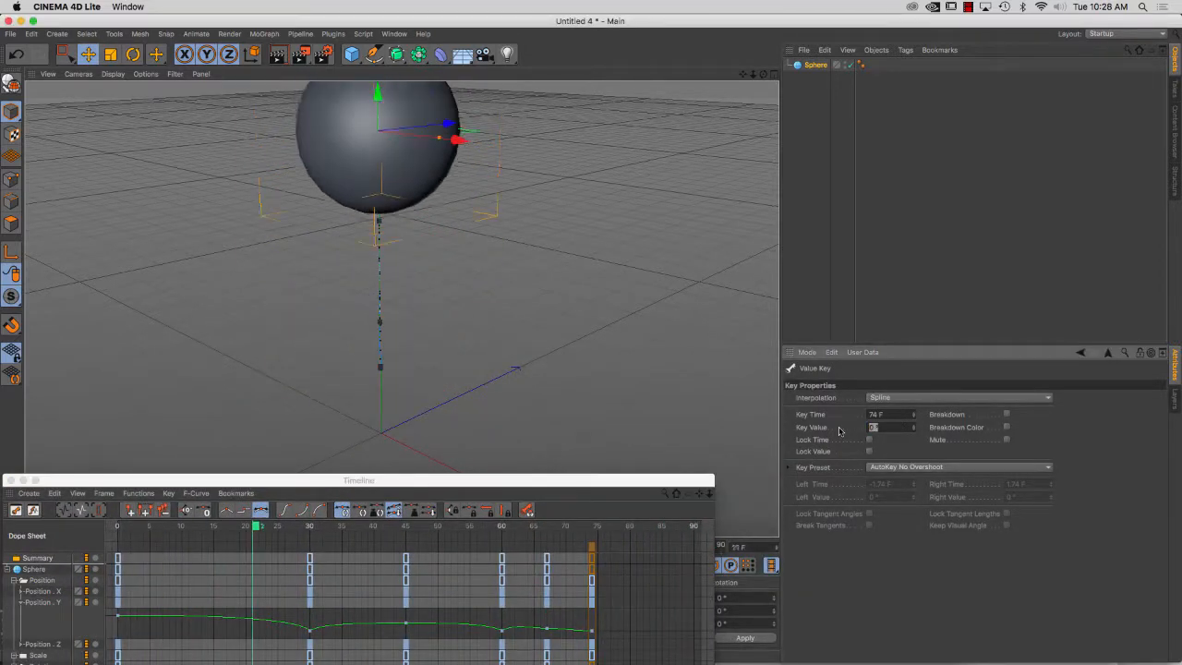
{"action": "type", "text": "720"}
{"action": "key", "text": "Return"}
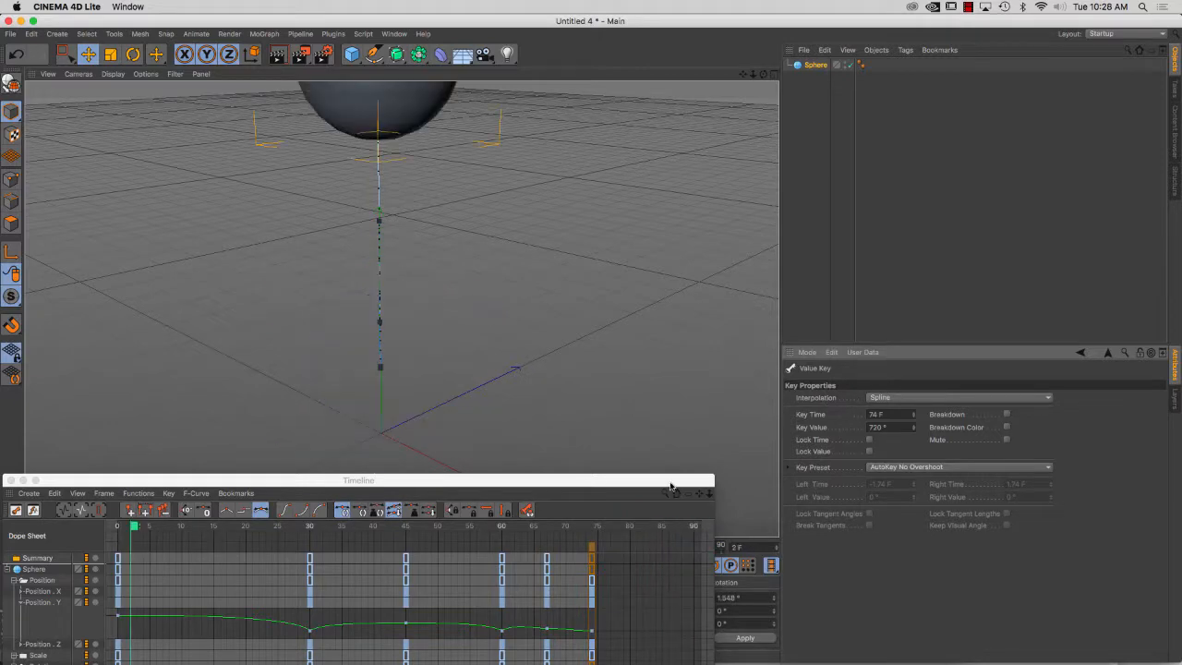
Select the Rotation B key at frame 30 in the Timeline and set its key value to 360°
{"action": "left_click_drag", "start_coordinate": [671, 484], "coordinate": [1030, 262]}
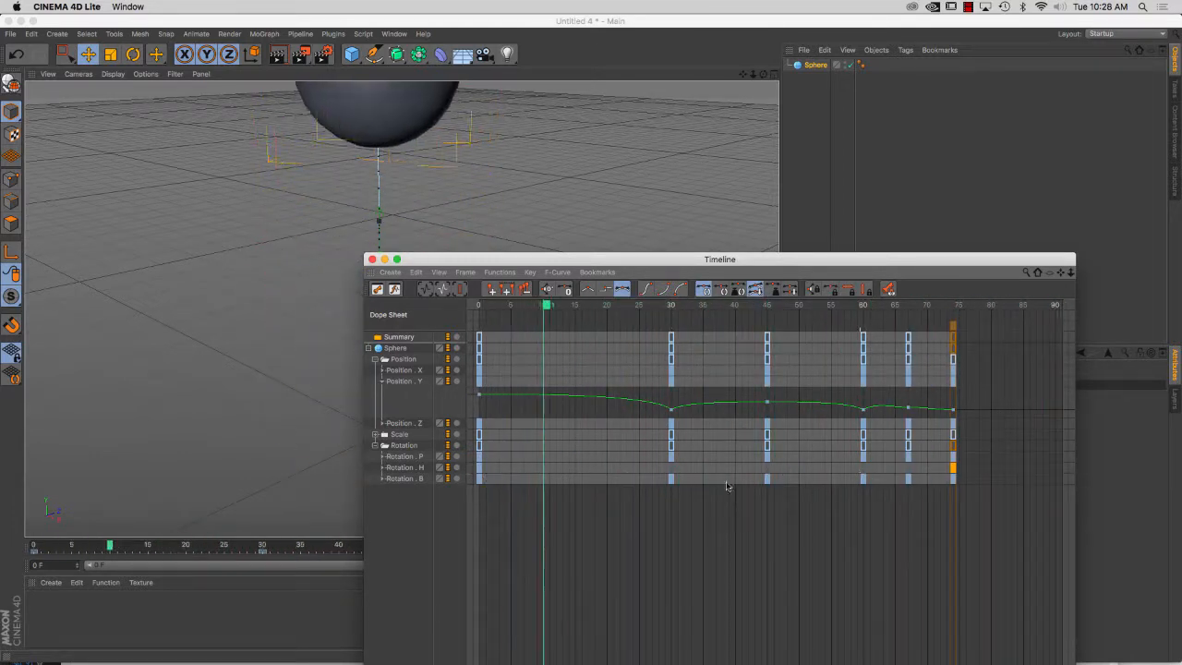
{"action": "left_click", "coordinate": [671, 478]}
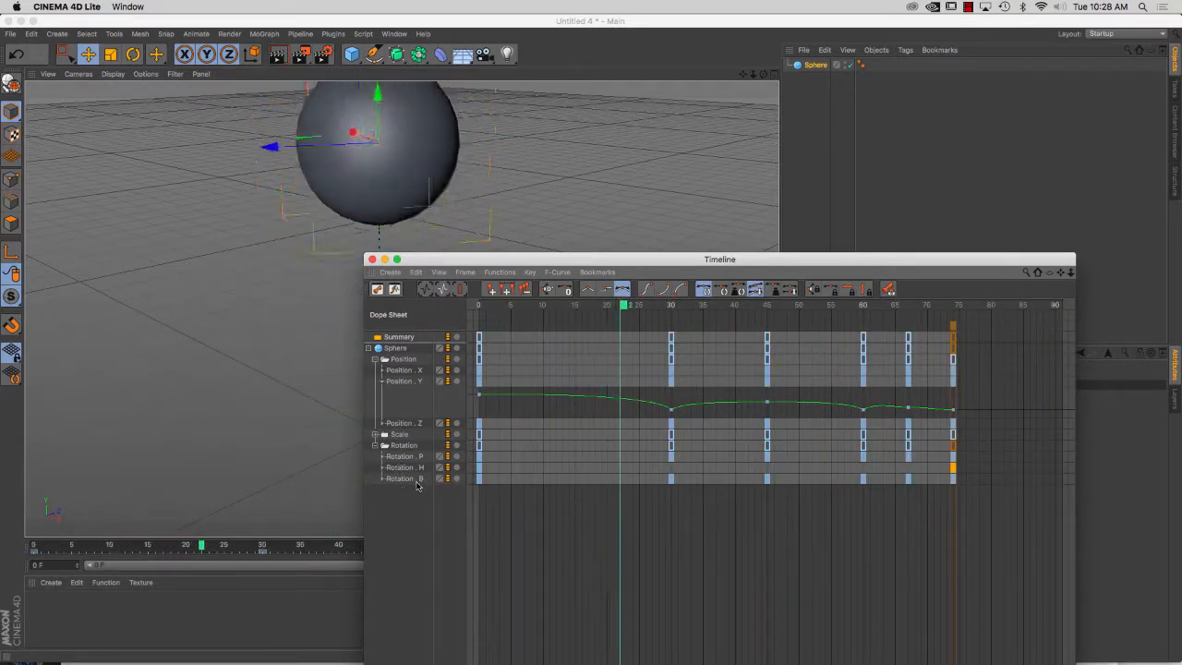
{"action": "left_click_drag", "start_coordinate": [479, 479], "coordinate": [671, 478]}
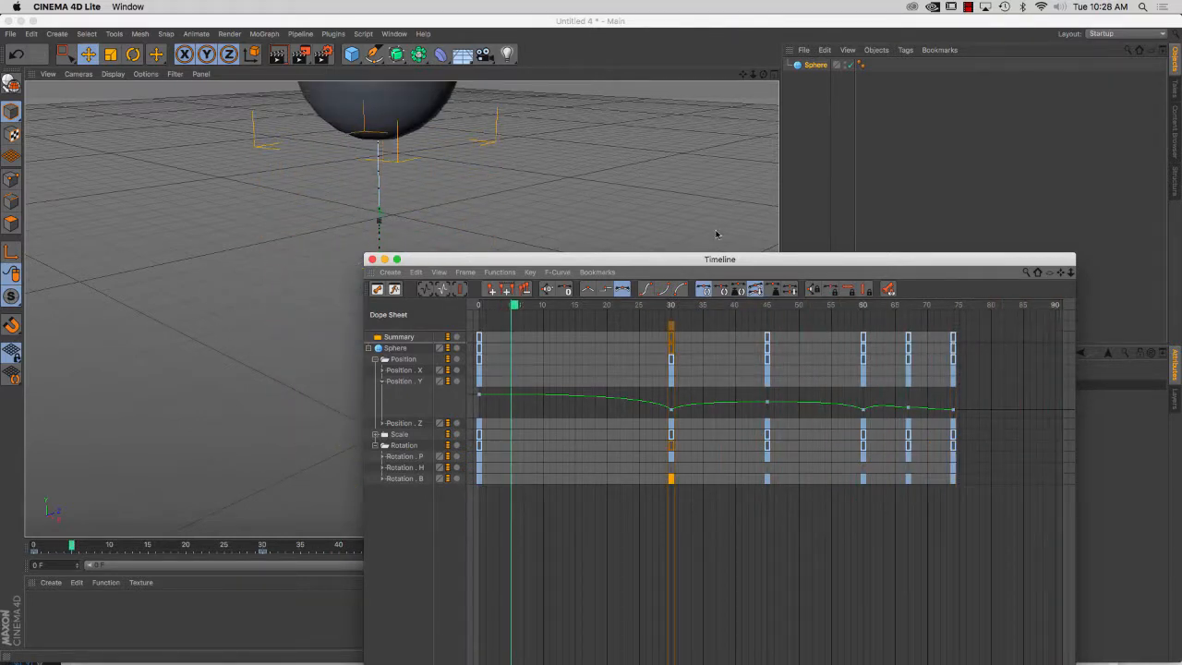
{"action": "left_click_drag", "start_coordinate": [711, 260], "coordinate": [457, 471]}
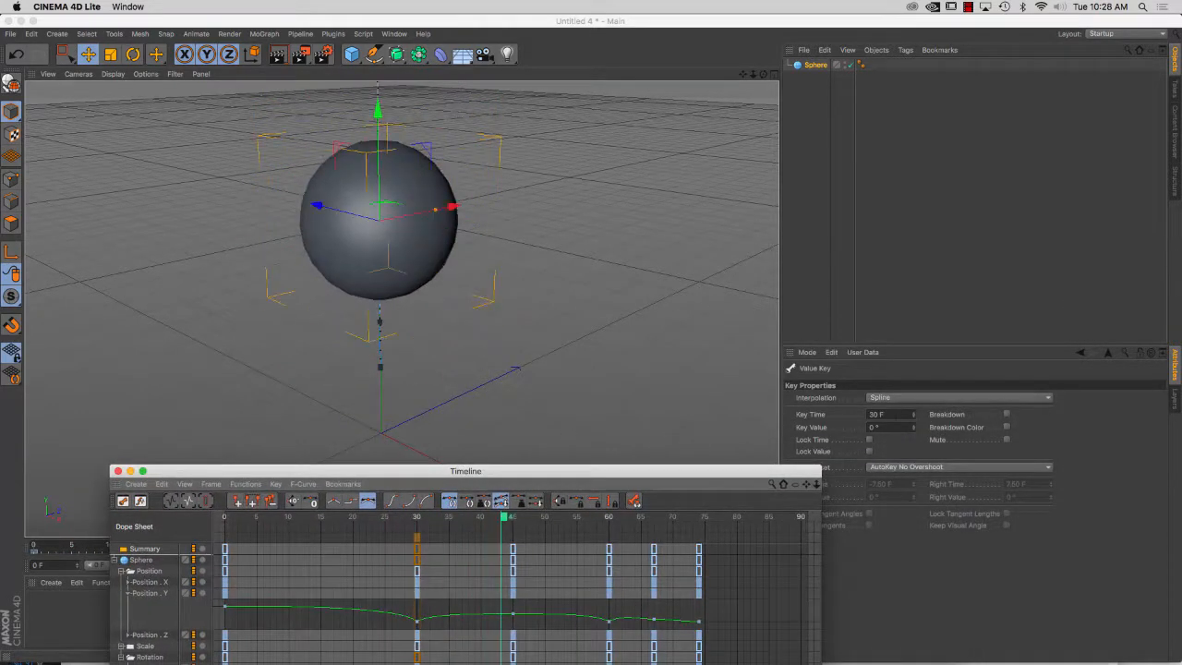
{"action": "left_click_drag", "start_coordinate": [883, 428], "coordinate": [833, 431]}
{"action": "type", "text": "36"}
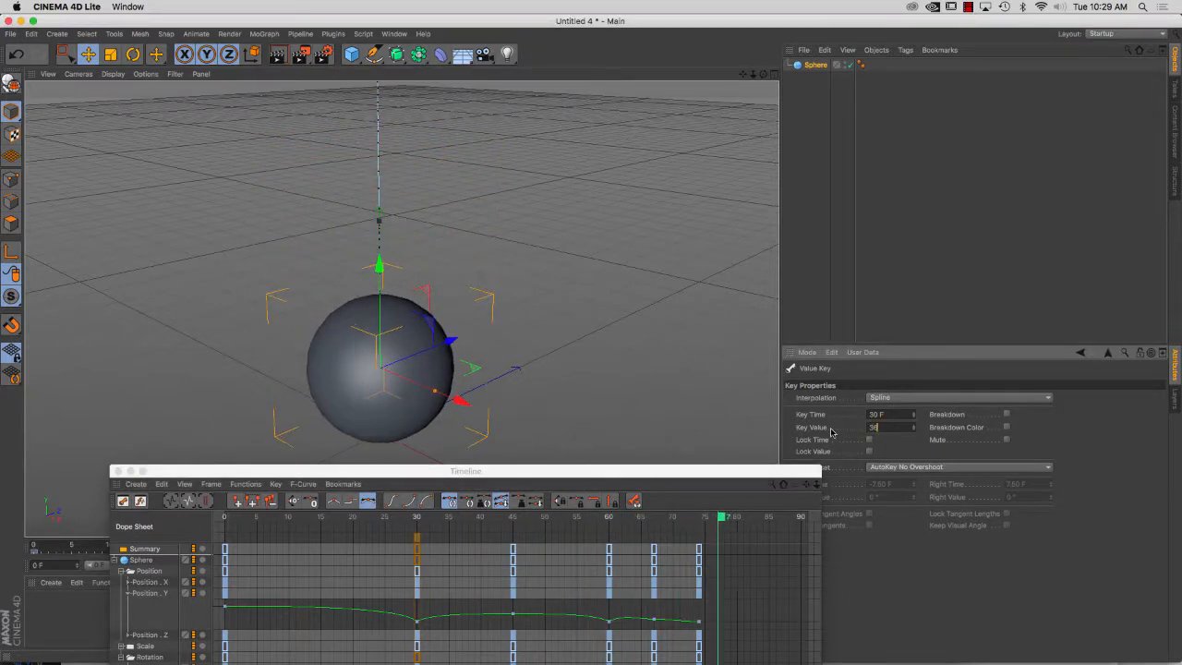
{"action": "type", "text": "0"}
{"action": "key", "text": "Return"}
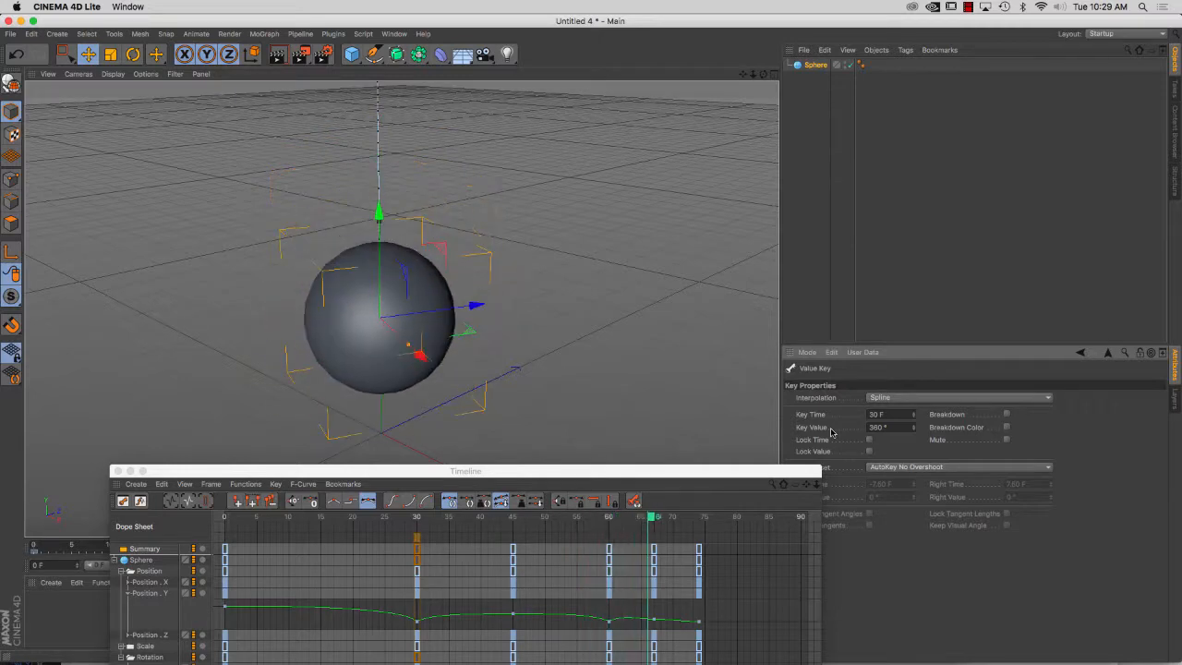
Show the Rotation B curve in the Timeline and delete the Rotation B keys from frame 45 to frame 74
{"action": "left_click_drag", "start_coordinate": [677, 471], "coordinate": [713, 183]}
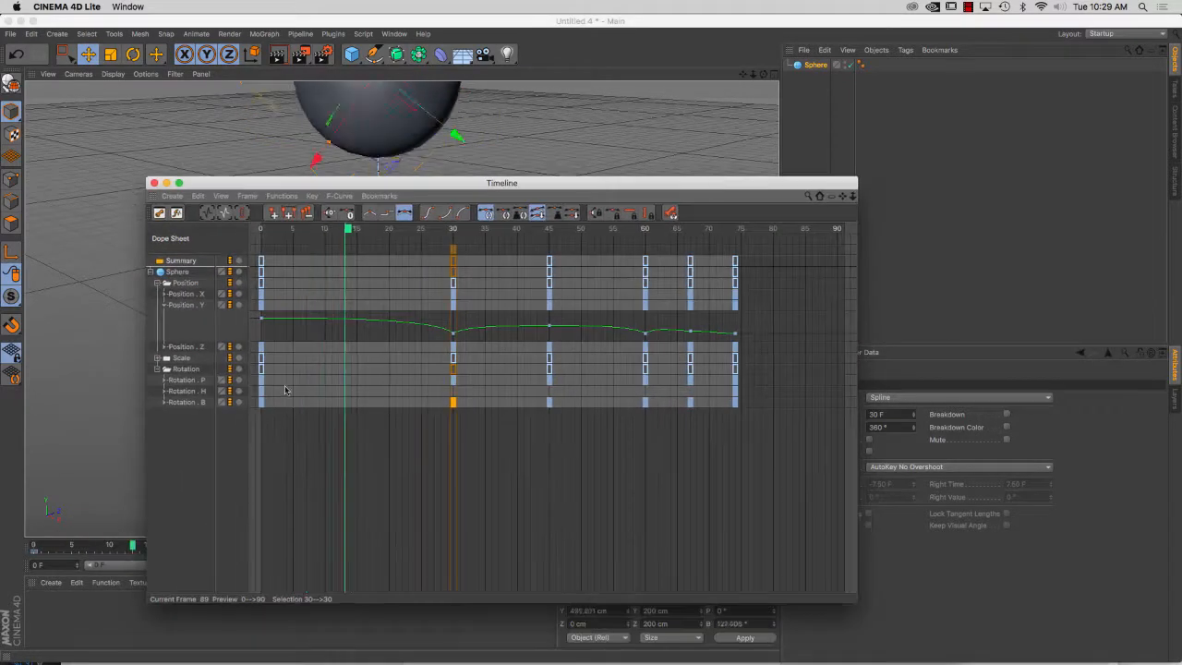
{"action": "left_click", "coordinate": [165, 403]}
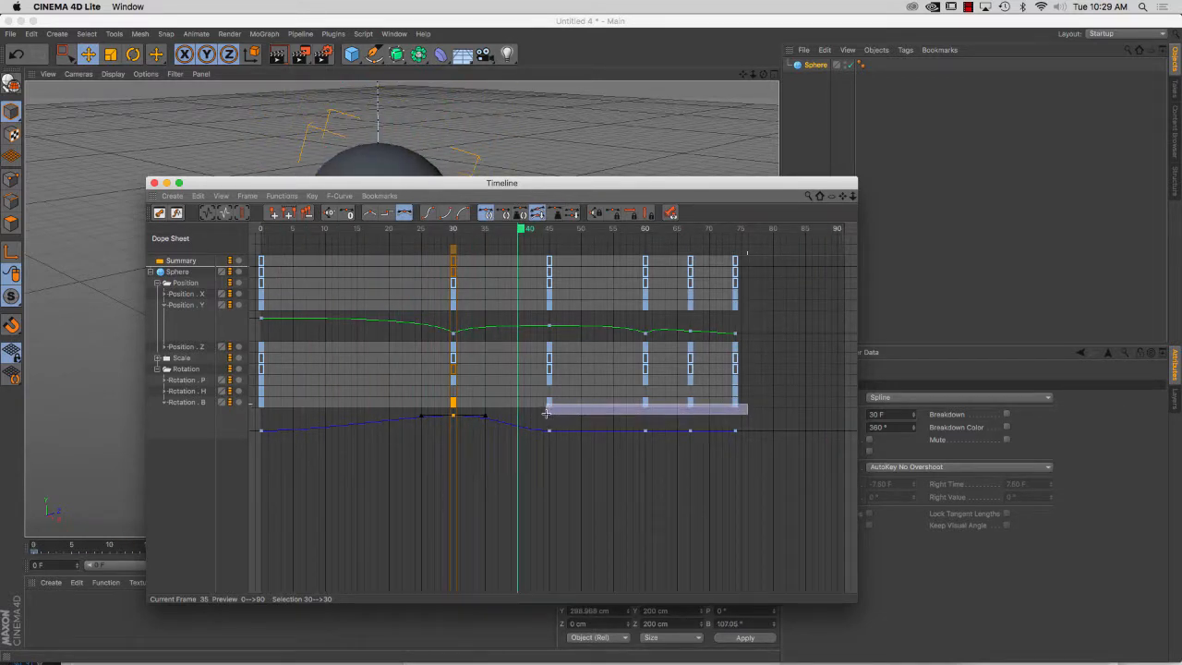
{"action": "left_click_drag", "start_coordinate": [536, 404], "coordinate": [534, 407]}
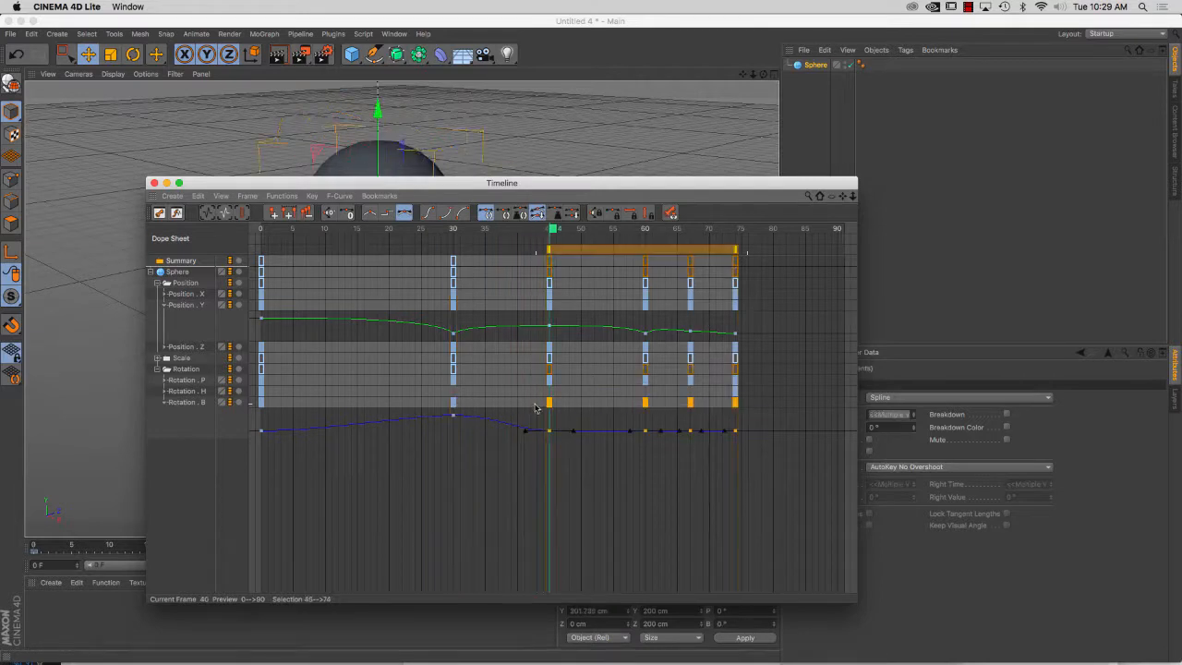
{"action": "key", "text": "Delete"}
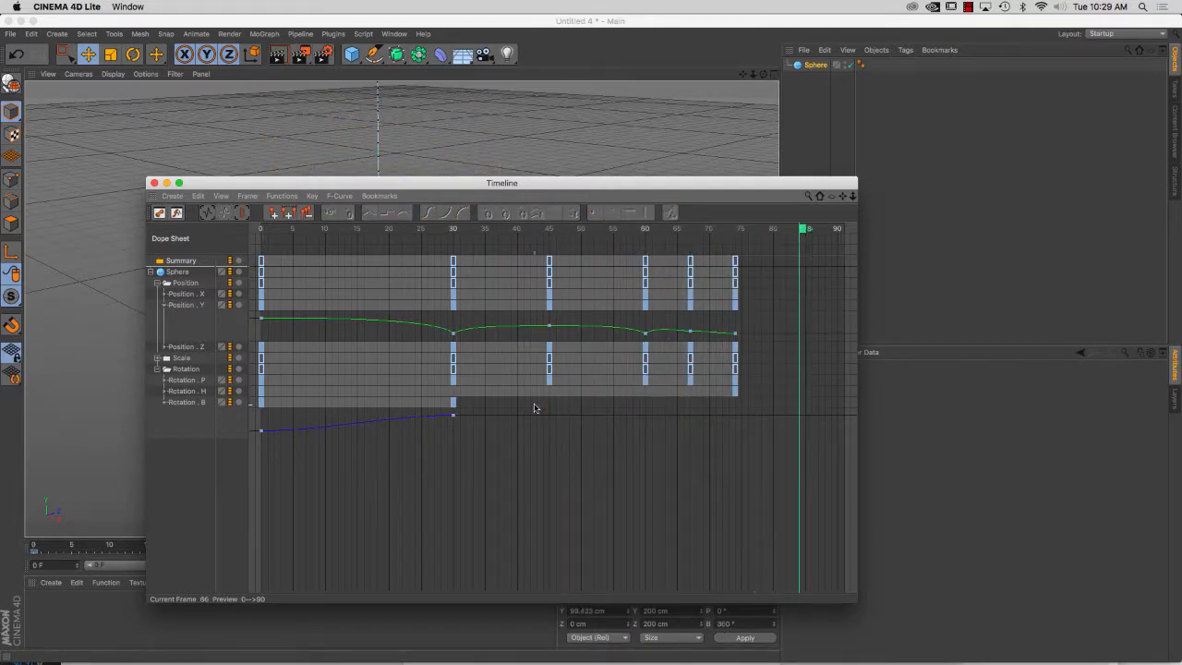
Move the Rotation B key from frame 30 to frame 74, and move the Timeline aside to watch the spin
{"action": "left_click_drag", "start_coordinate": [454, 404], "coordinate": [737, 409]}
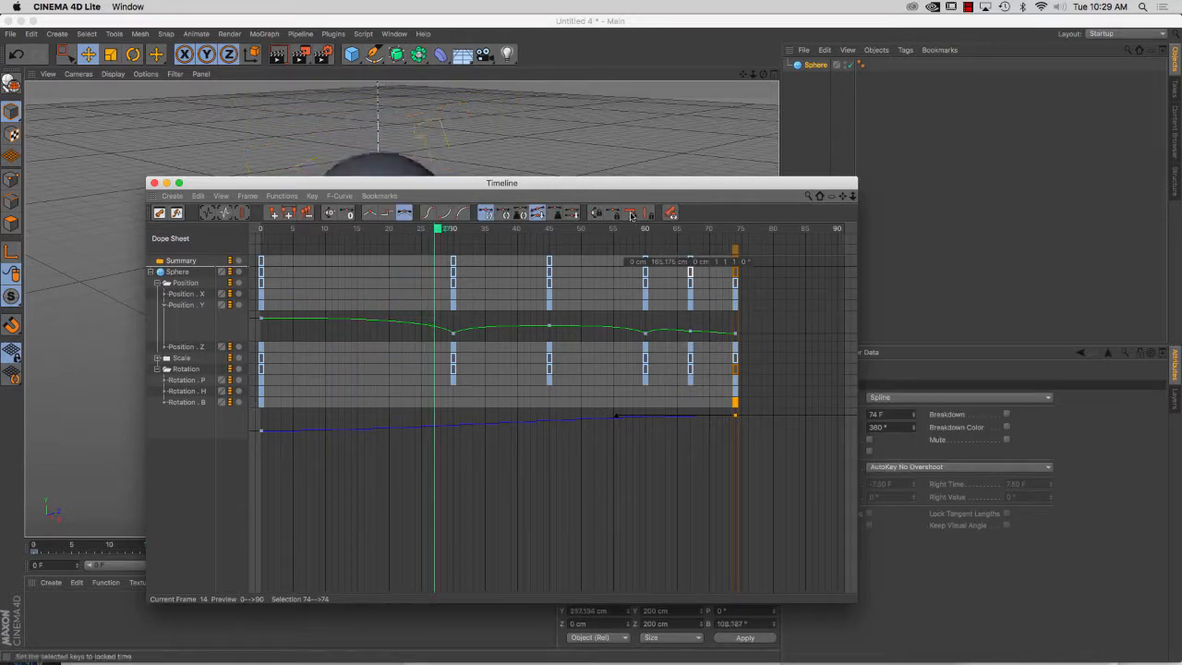
{"action": "left_click_drag", "start_coordinate": [616, 183], "coordinate": [638, 583]}
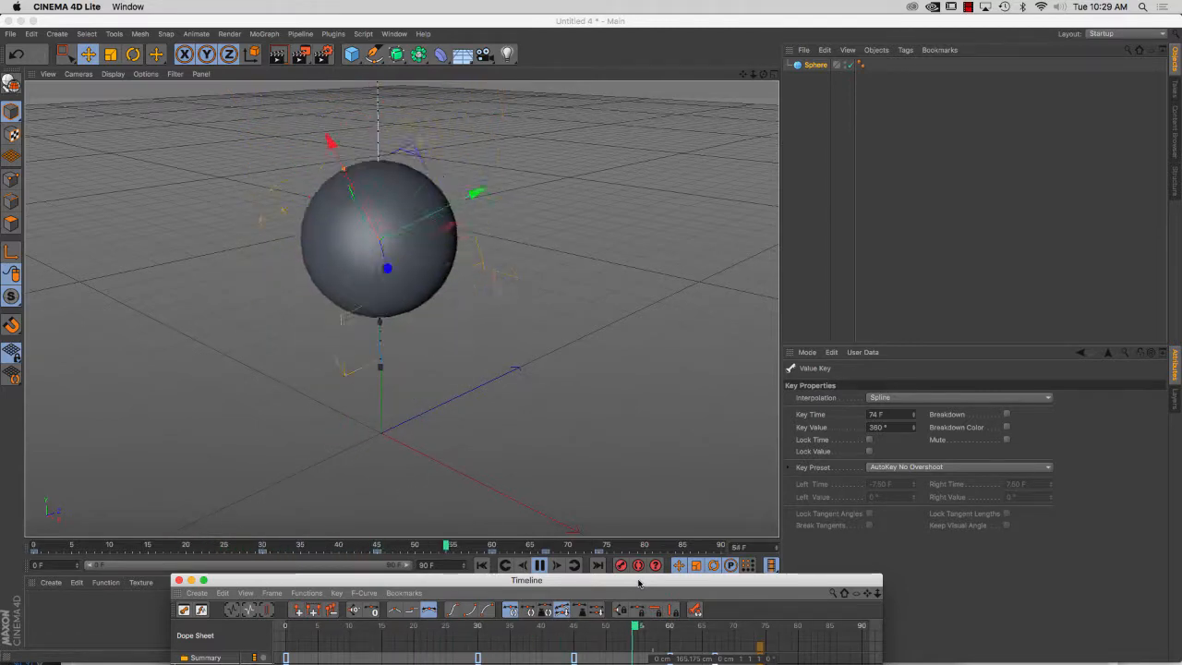
Bring the Timeline back, expand the sphere's Scale tracks, and show the Scale Y curve
{"action": "left_click_drag", "start_coordinate": [633, 583], "coordinate": [638, 173]}
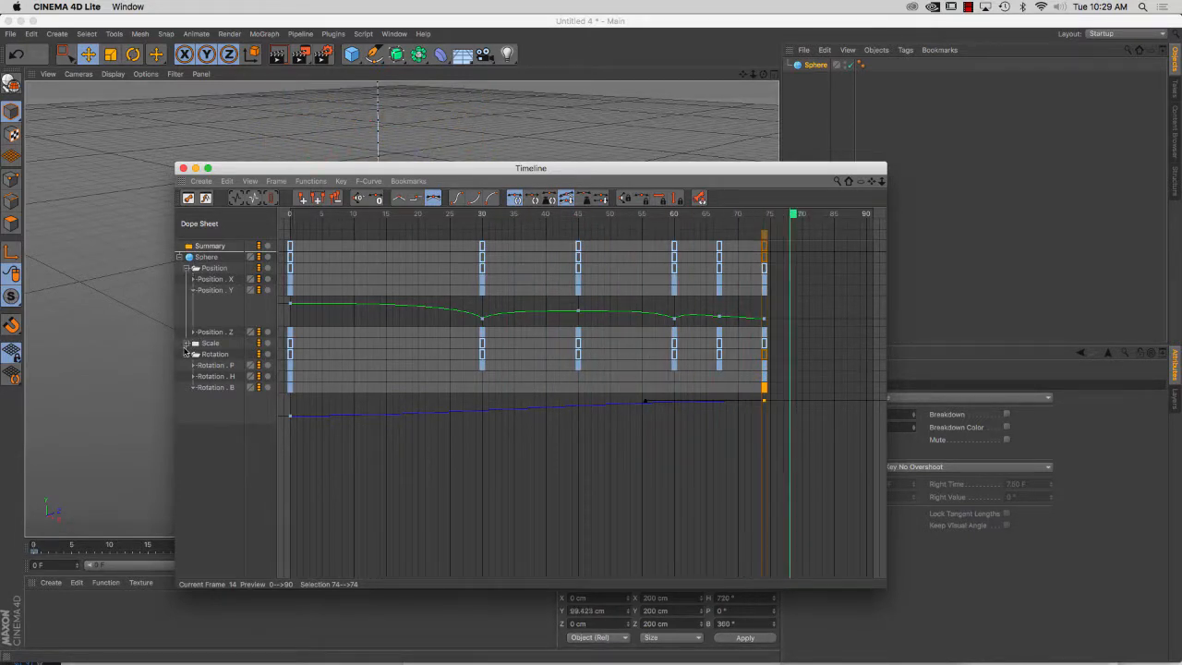
{"action": "left_click", "coordinate": [186, 343]}
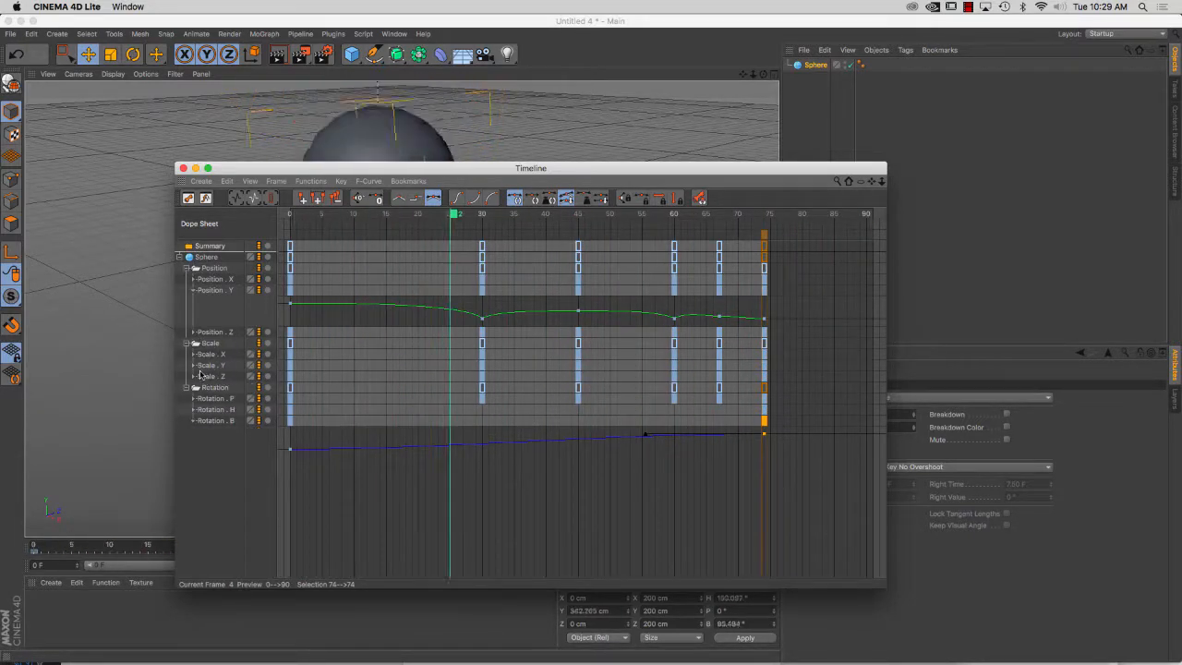
{"action": "left_click", "coordinate": [193, 366]}
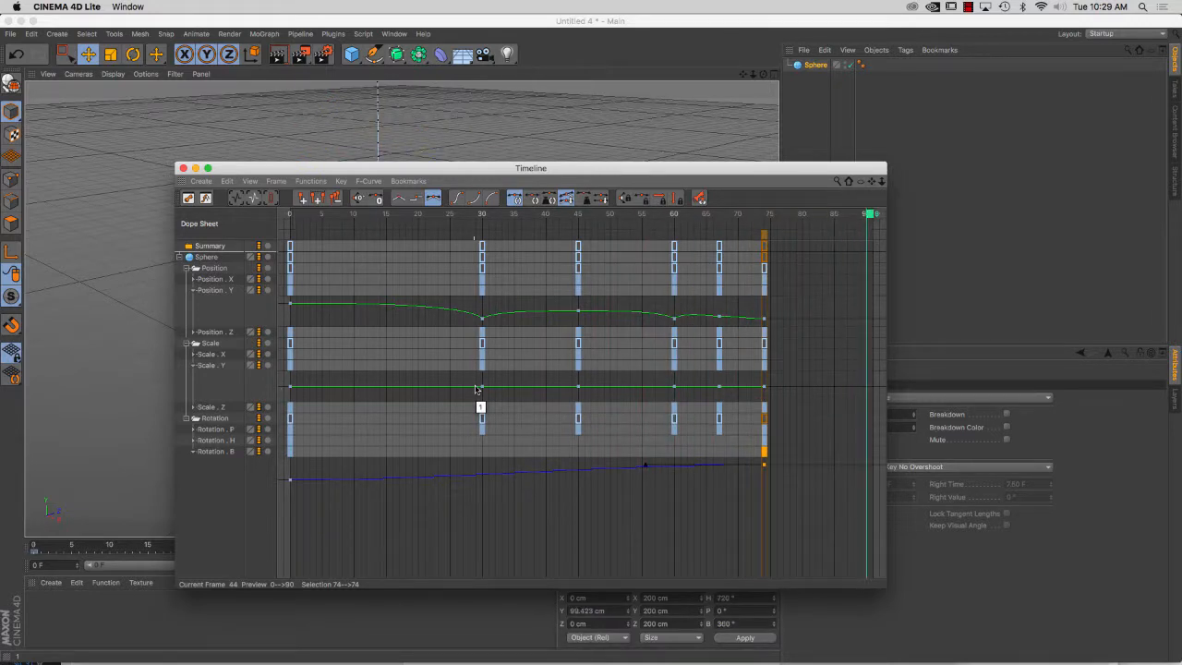
Add a Scale Y key at frame 29 and set the Scale Y key at frame 30 to 0.8
{"action": "left_click", "coordinate": [476, 387], "text": "shift"}
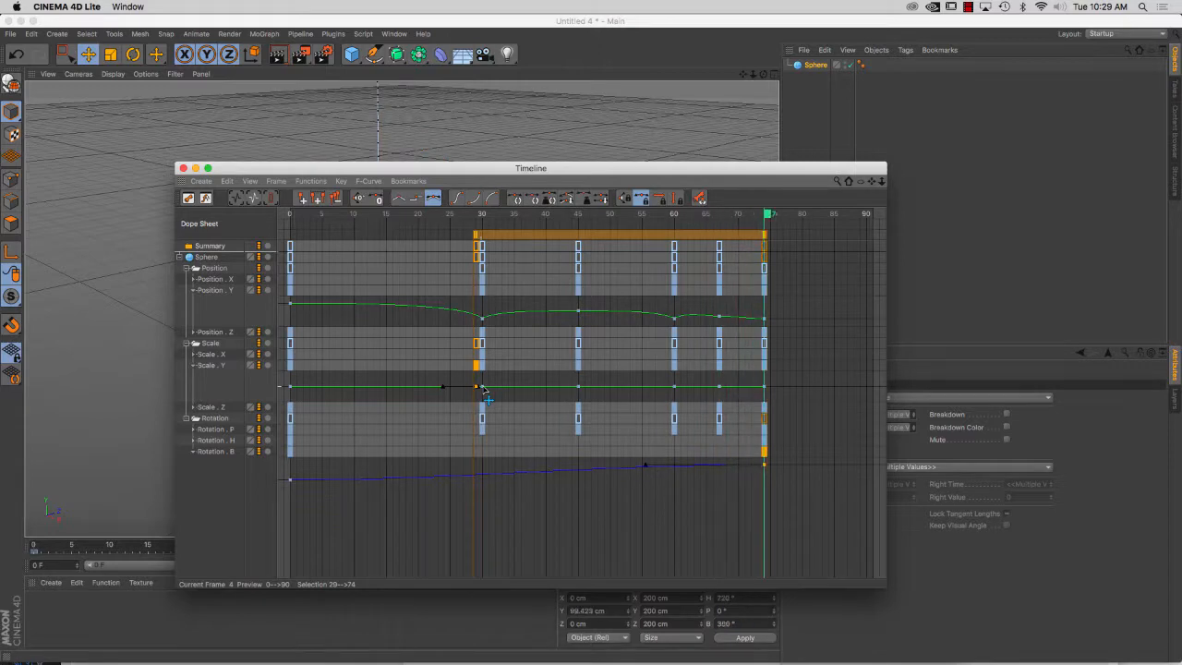
{"action": "left_click", "coordinate": [482, 387]}
{"action": "left_click_drag", "start_coordinate": [511, 168], "coordinate": [331, 221]}
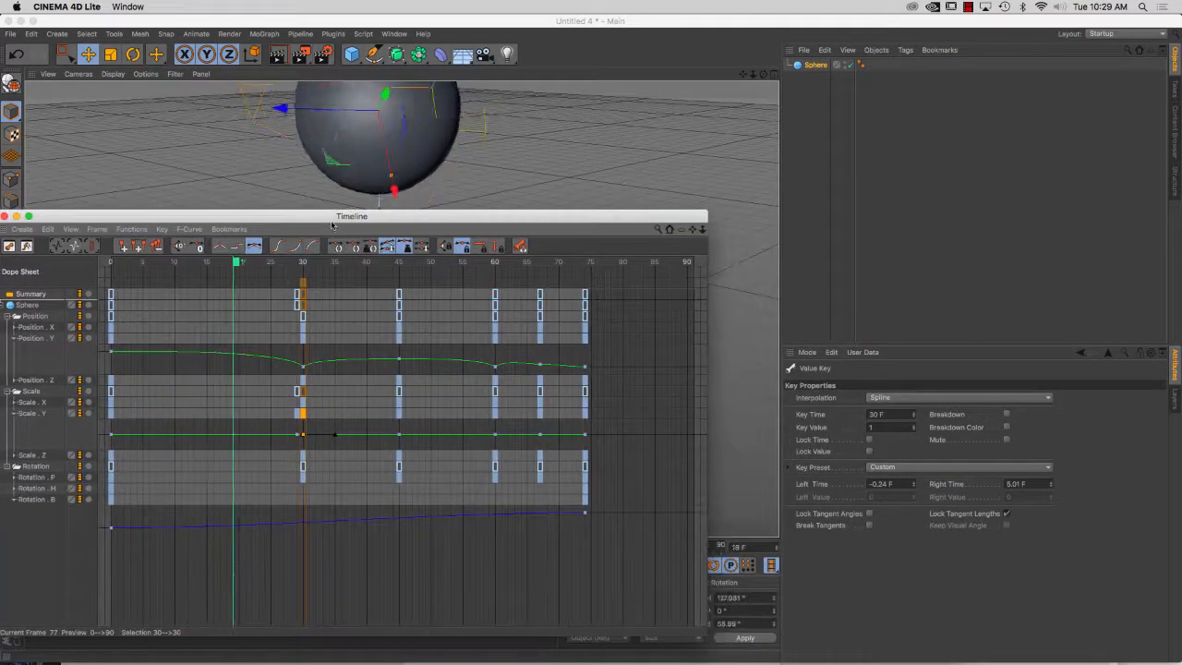
{"action": "left_click", "coordinate": [873, 427]}
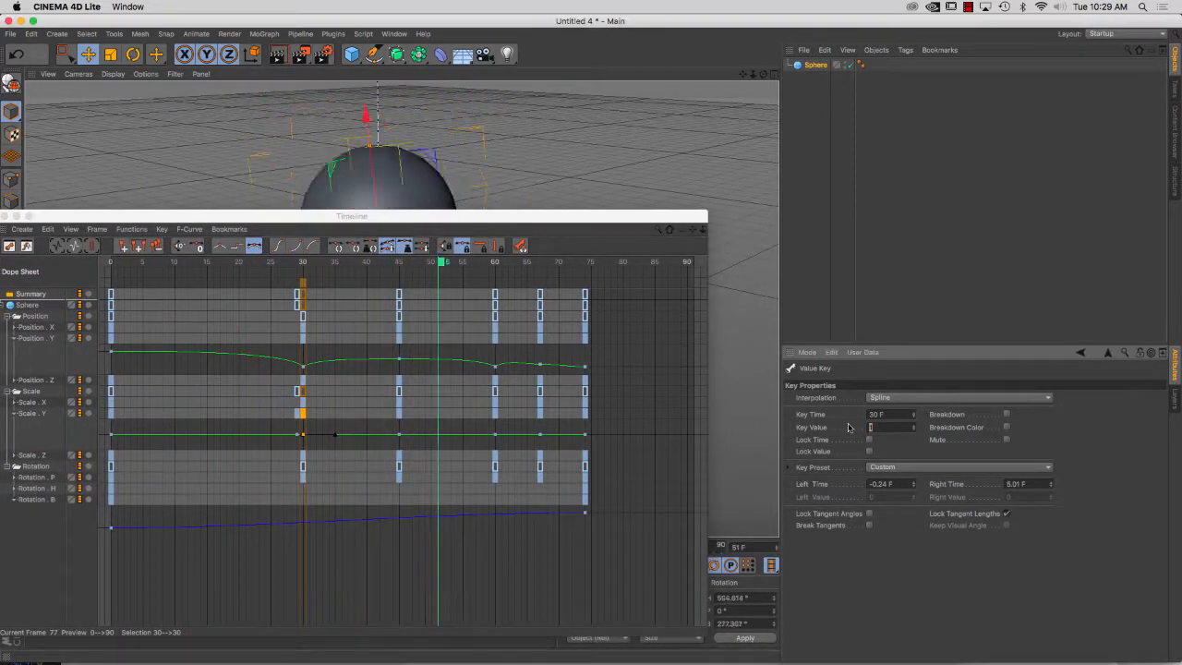
{"action": "type", "text": ".8"}
{"action": "key", "text": "Return"}
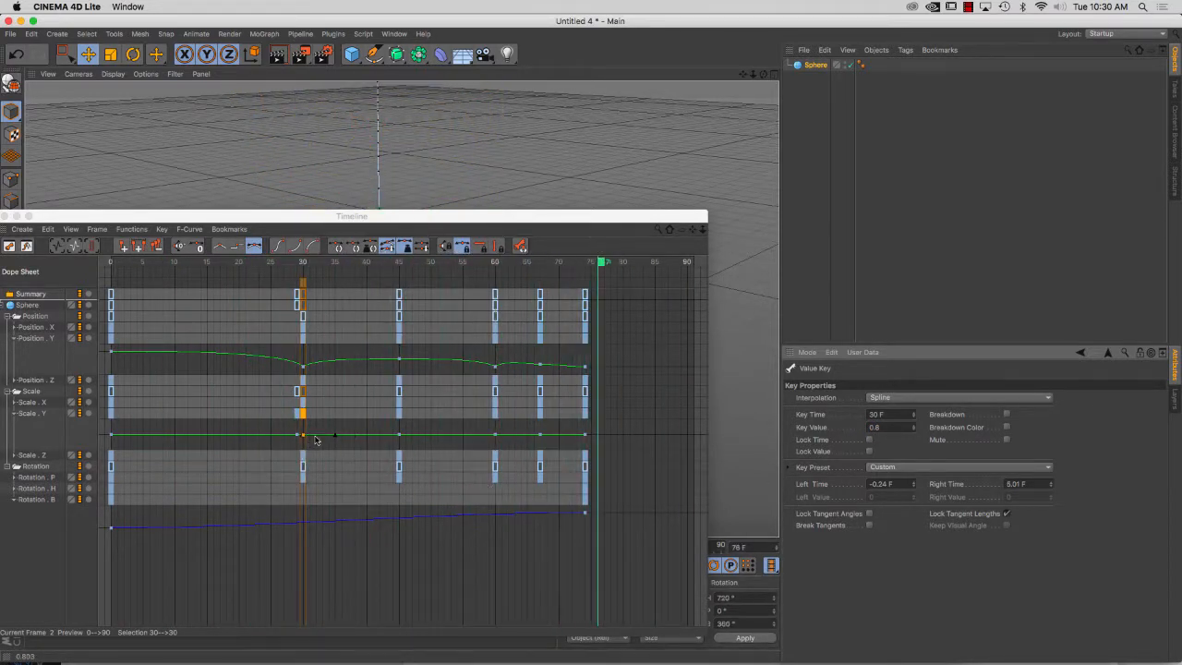
Add a Scale Y key at frame 32 and set its value to 1.1
{"action": "left_click_drag", "start_coordinate": [311, 436], "coordinate": [316, 437]}
{"action": "left_click_drag", "start_coordinate": [890, 427], "coordinate": [847, 428]}
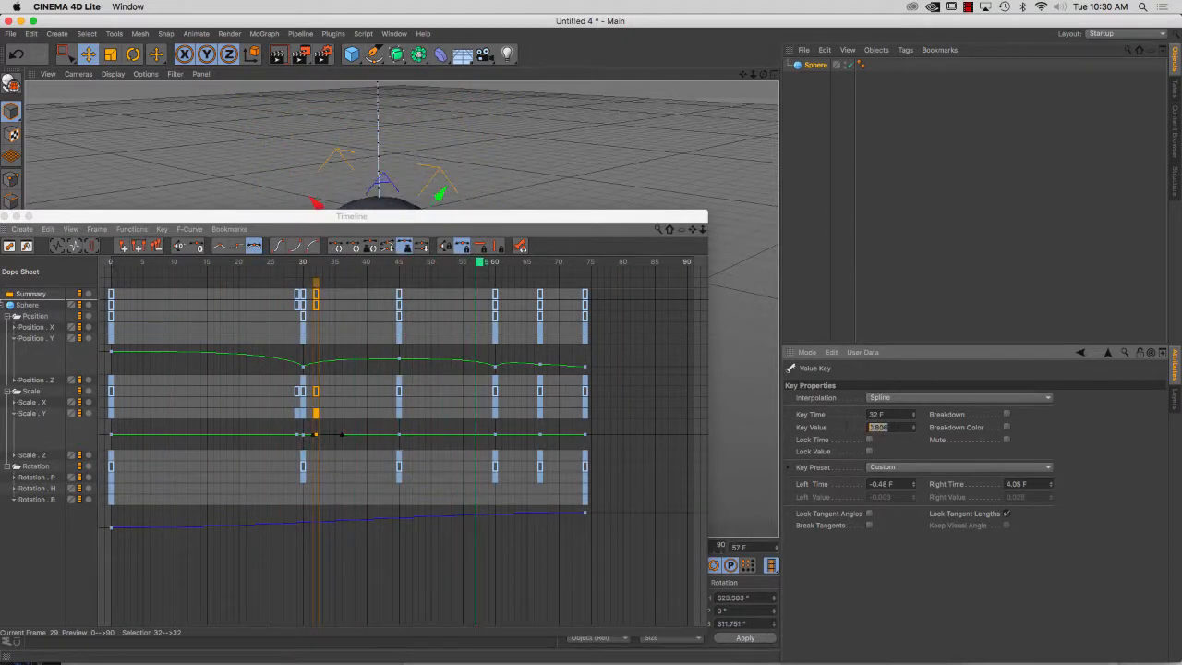
{"action": "type", "text": "1.1"}
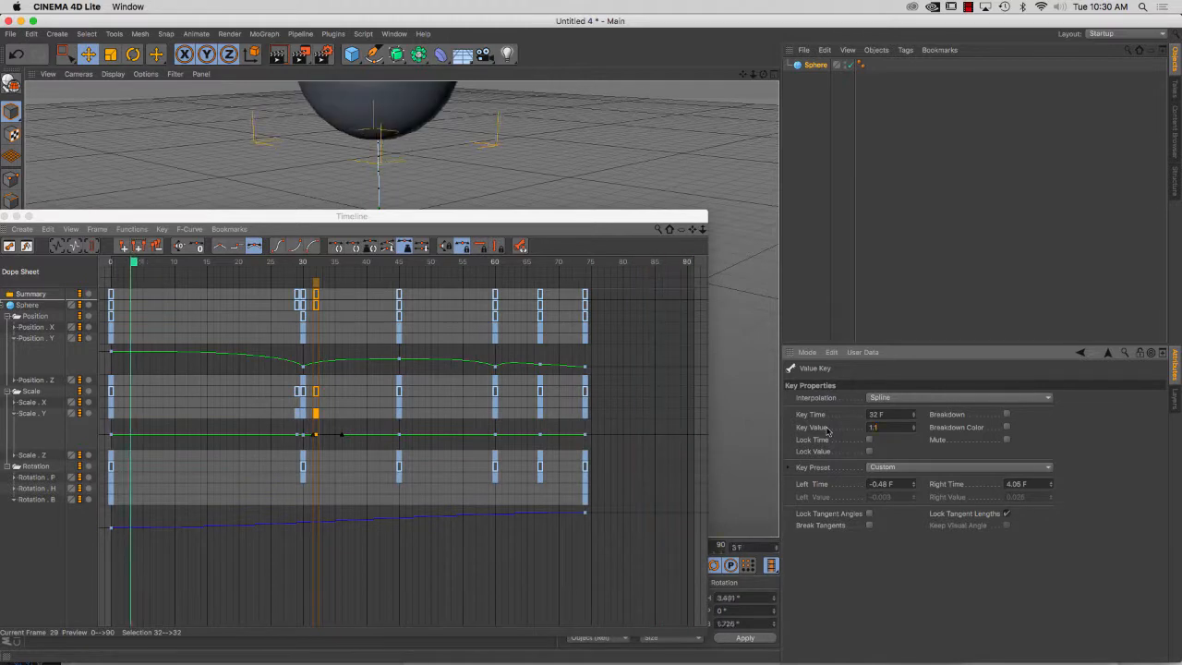
{"action": "type", "text": "."}
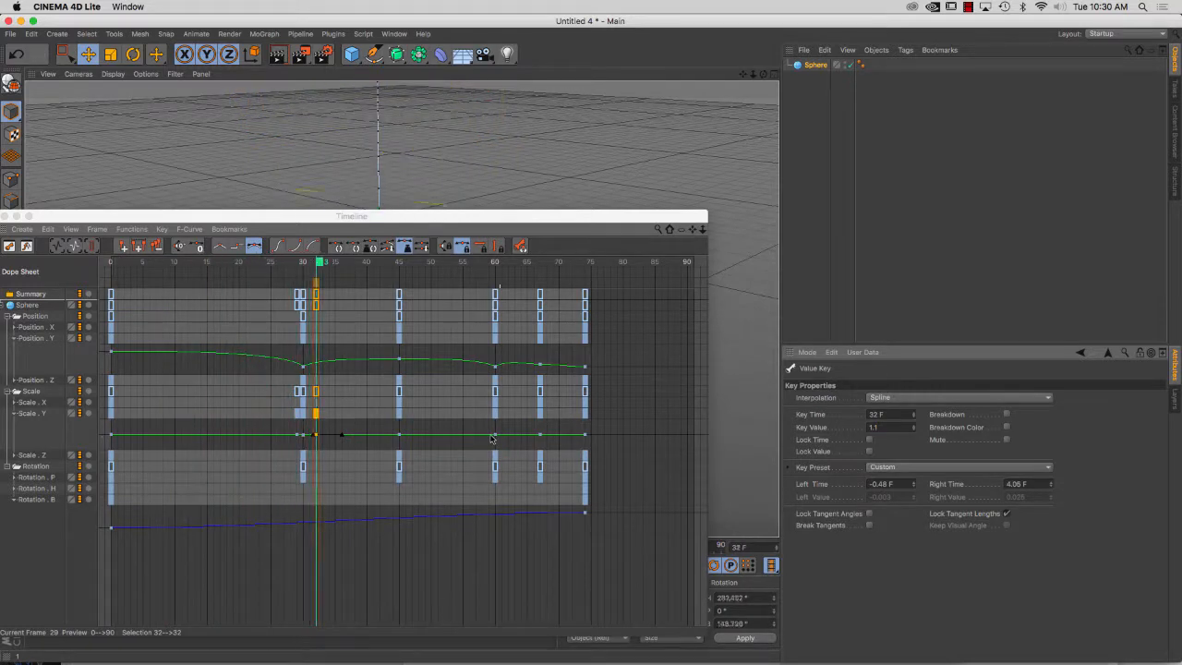
Add a Scale Y key with value 1 at frame 59 and set the key at frame 60 to 0.8
{"action": "left_click", "coordinate": [490, 435], "text": "ctrl"}
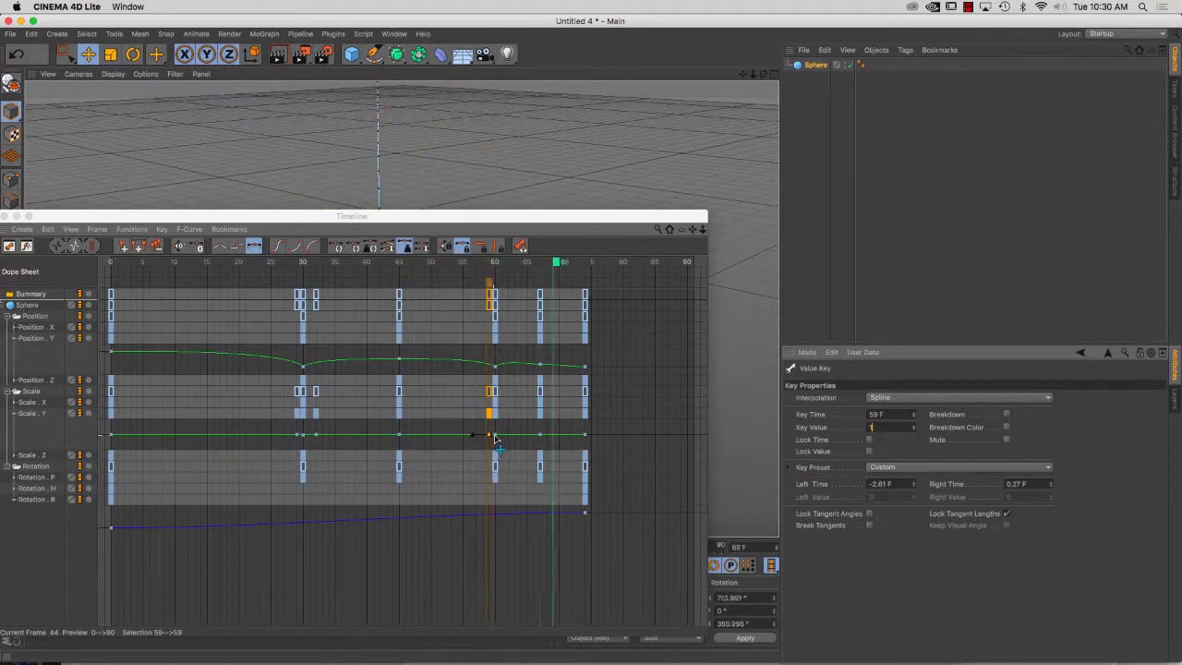
{"action": "left_click", "coordinate": [495, 436]}
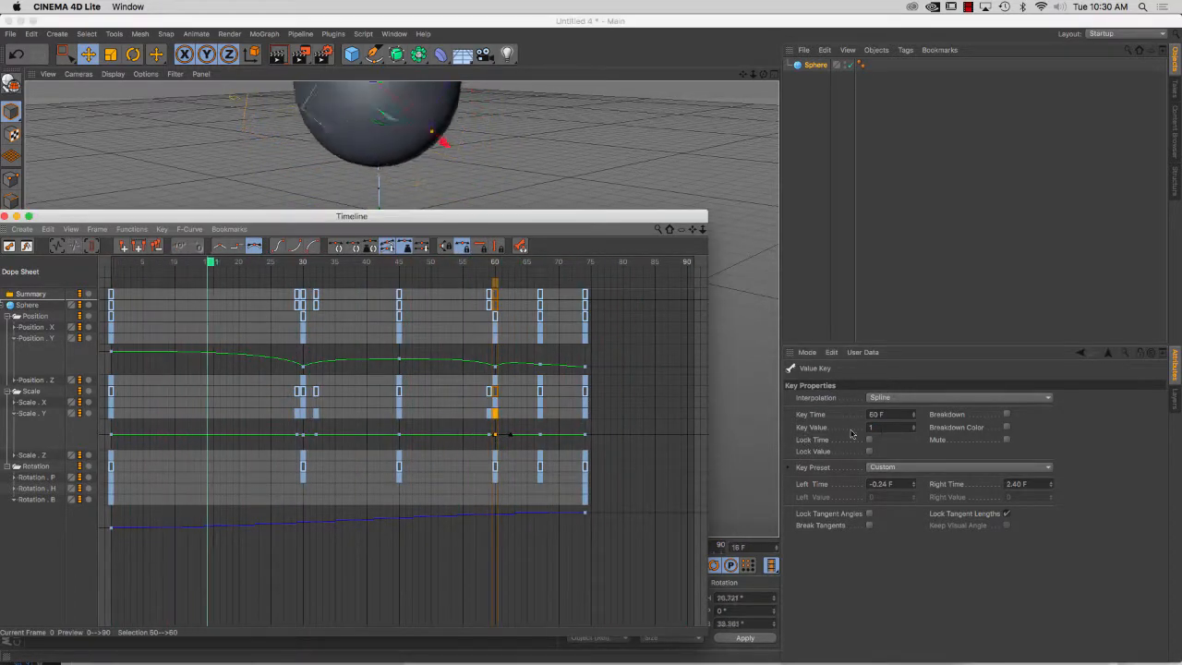
{"action": "left_click_drag", "start_coordinate": [879, 428], "coordinate": [855, 429]}
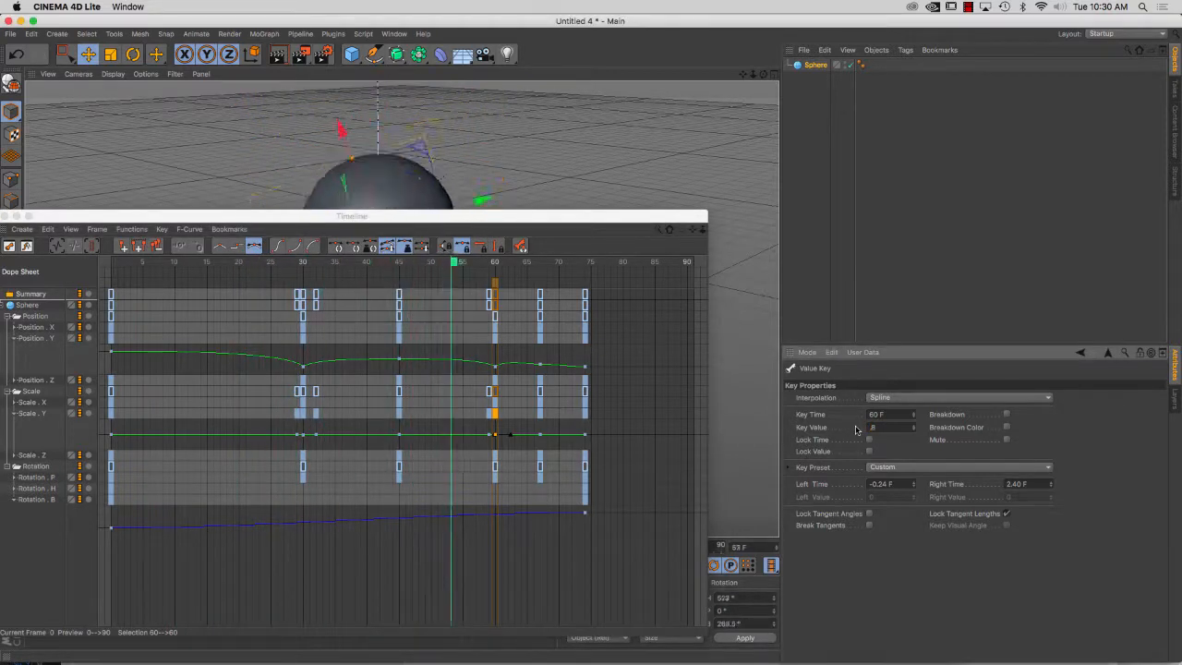
{"action": "key", "text": "Return"}
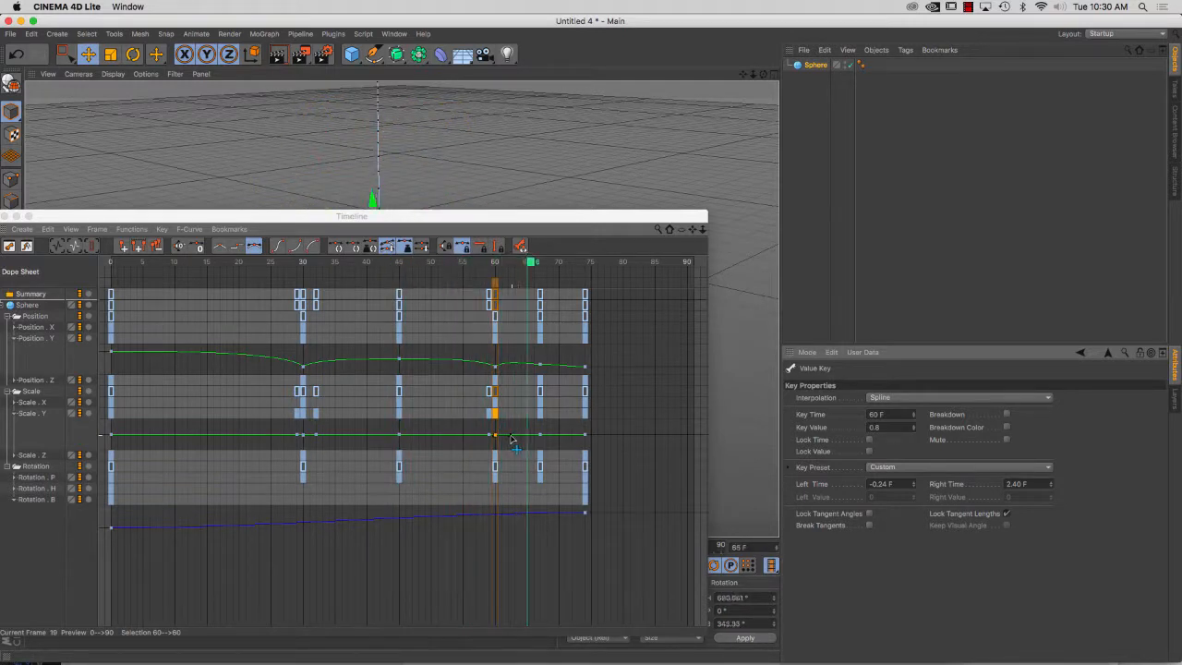
Add a Scale Y key at frame 62 with a value of 1.05, and move the Timeline aside to watch the squash and stretch
{"action": "left_click_drag", "start_coordinate": [496, 435], "coordinate": [508, 438]}
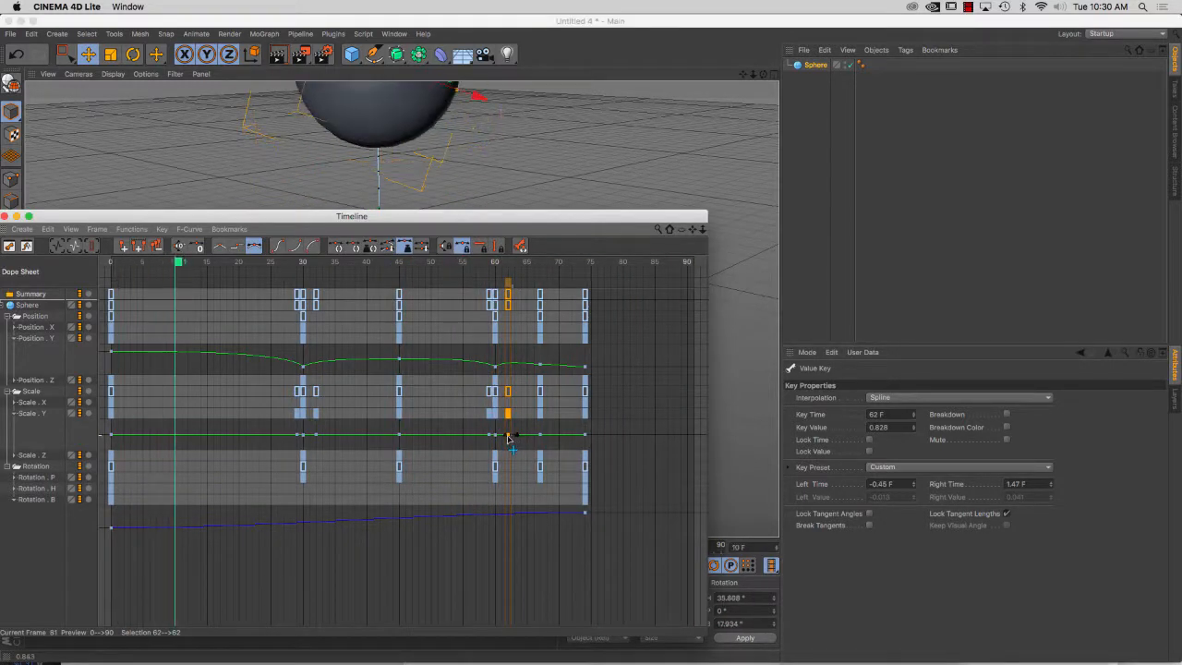
{"action": "left_click", "coordinate": [885, 427]}
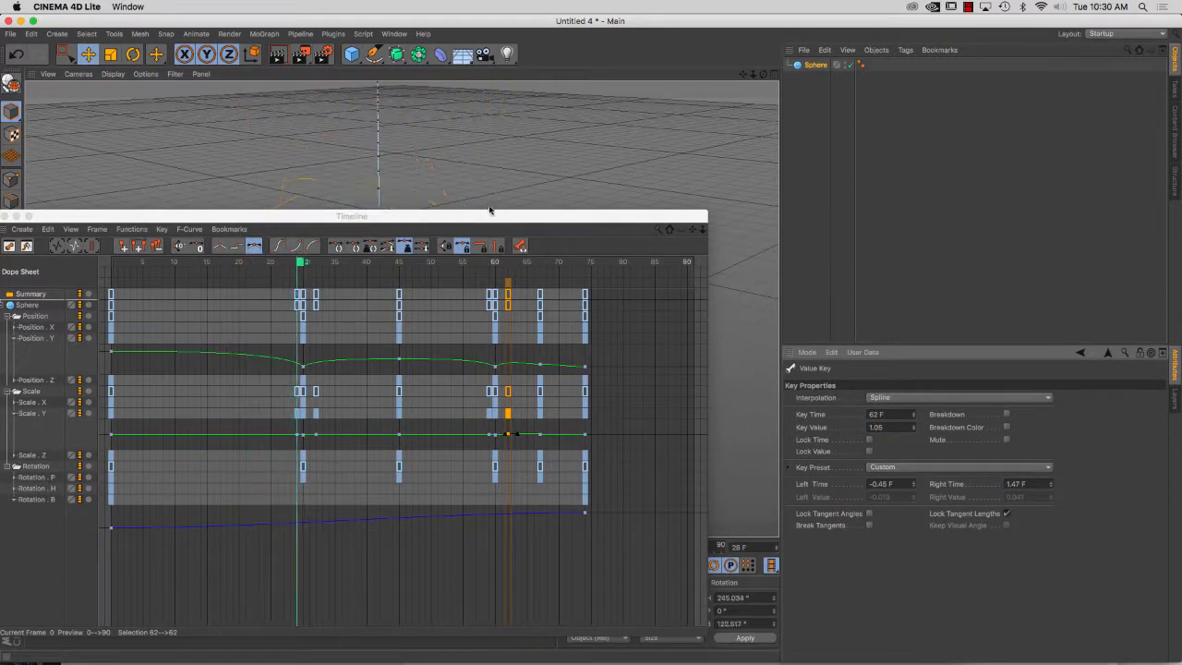
{"action": "left_click_drag", "start_coordinate": [489, 211], "coordinate": [609, 651]}
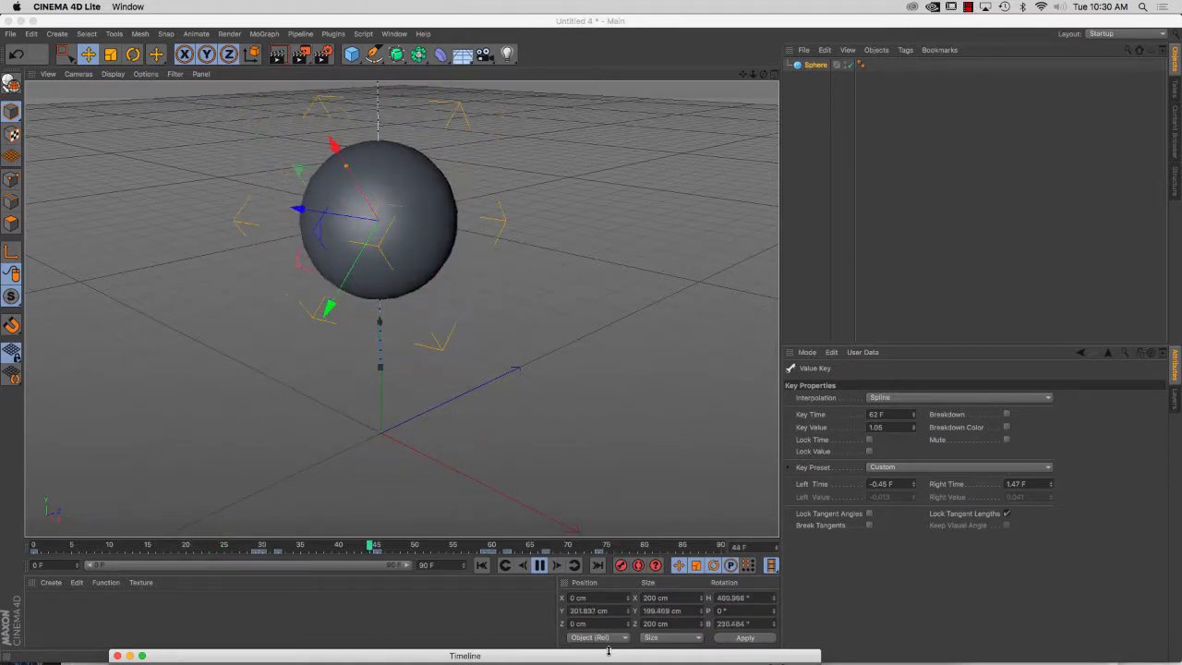
Bring the Timeline back with the Scale X curve shown, and delete the Scale Y keys at frames 30 and 60
{"action": "left_click_drag", "start_coordinate": [544, 657], "coordinate": [563, 223]}
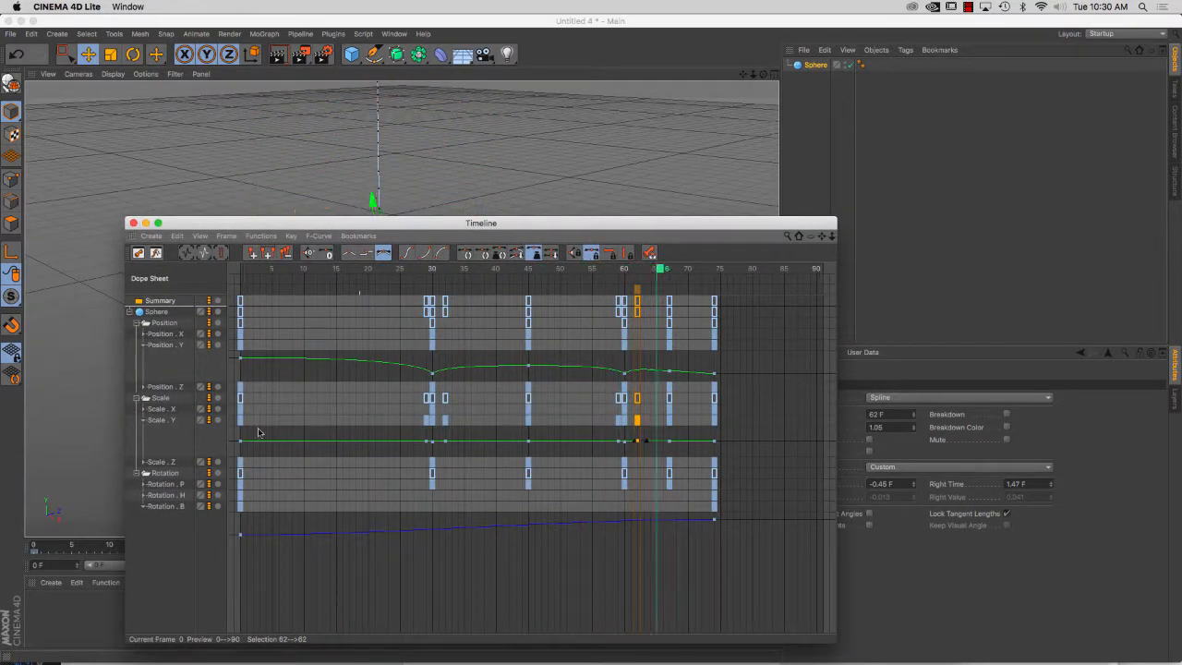
{"action": "left_click", "coordinate": [143, 409]}
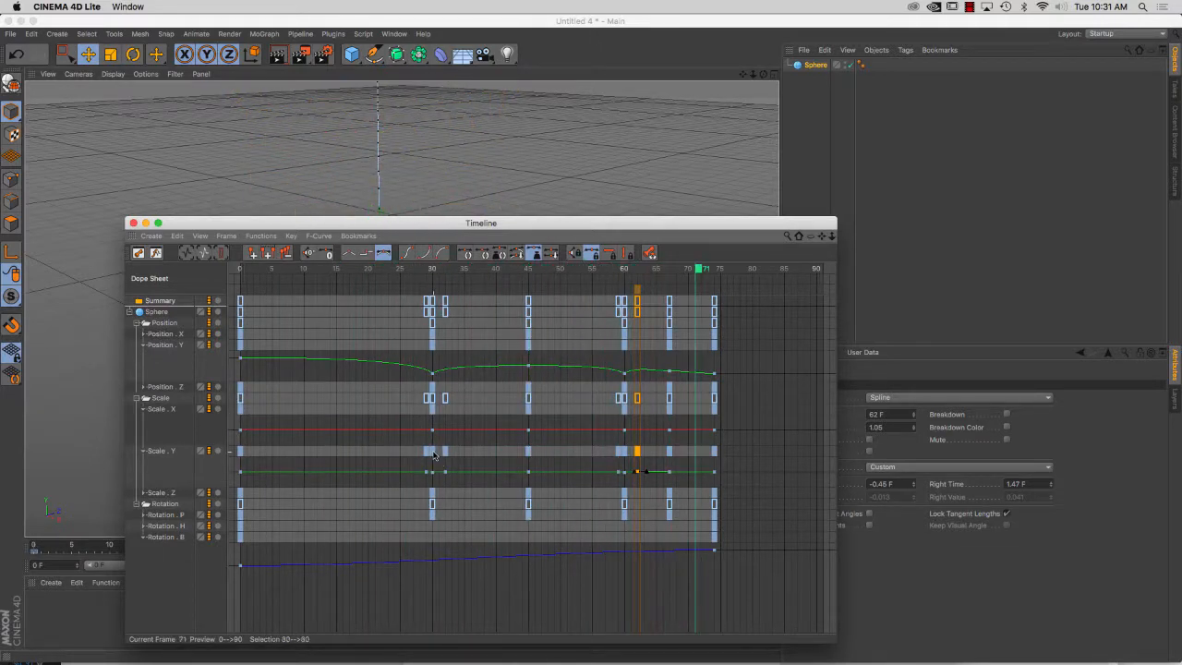
{"action": "left_click", "coordinate": [432, 451]}
{"action": "key", "text": "Delete"}
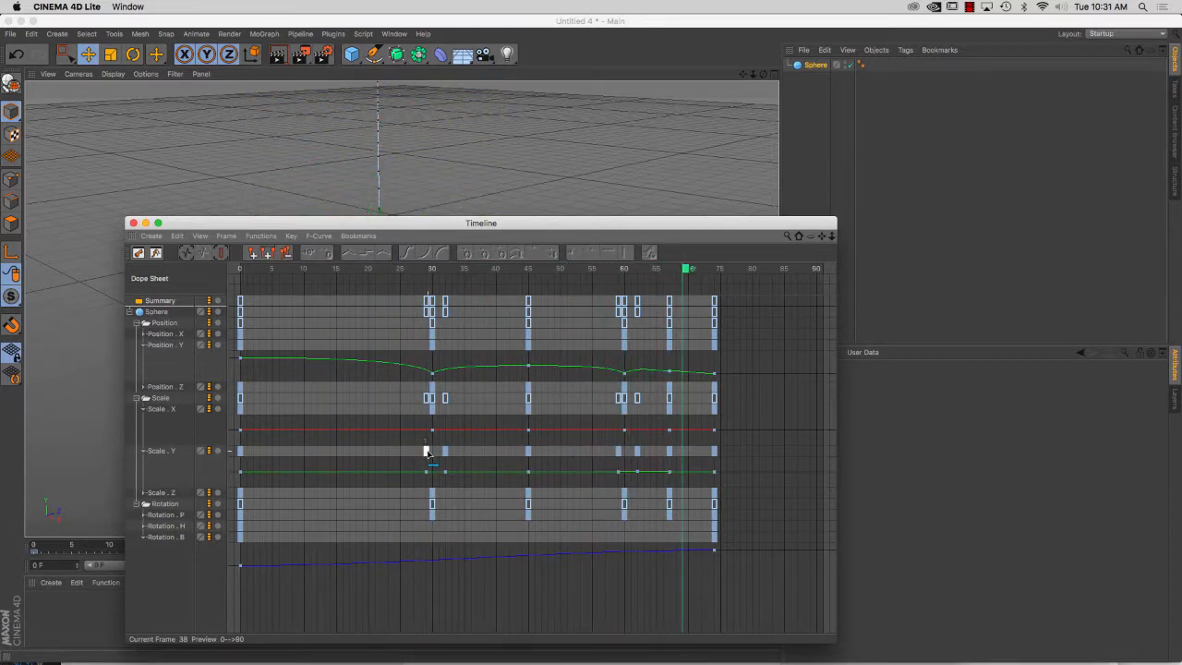
Add a Scale X key at frame 28 and set the Scale X key at frame 30 to 1.1
{"action": "left_click", "coordinate": [426, 408]}
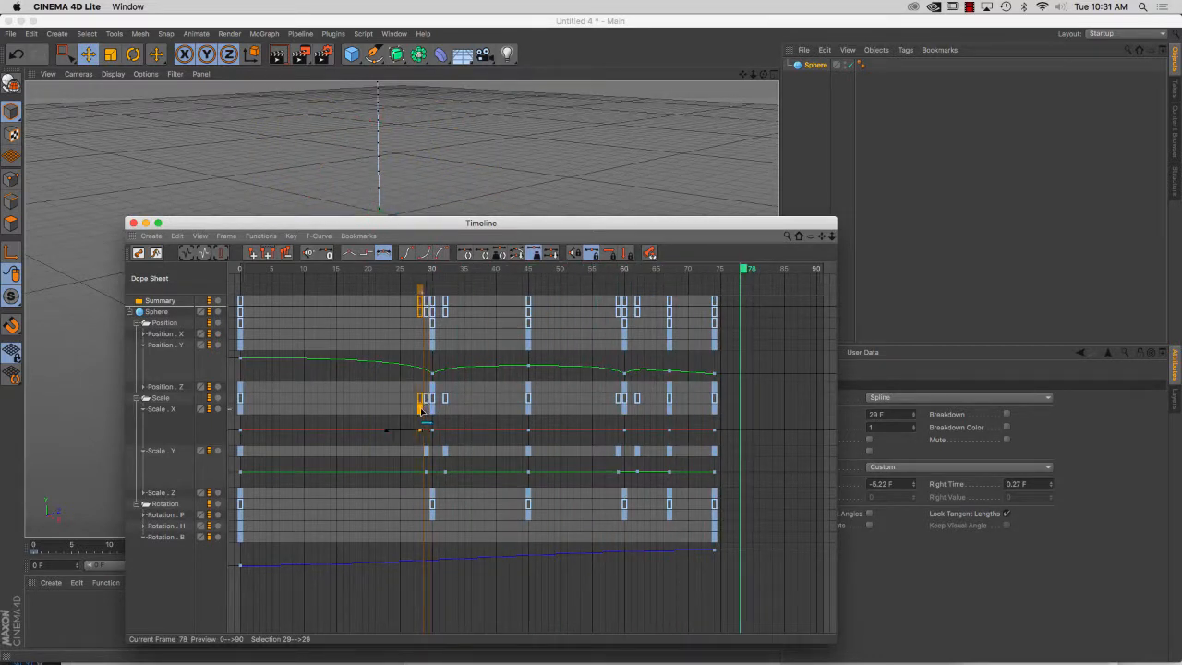
{"action": "left_click_drag", "start_coordinate": [421, 411], "coordinate": [422, 411]}
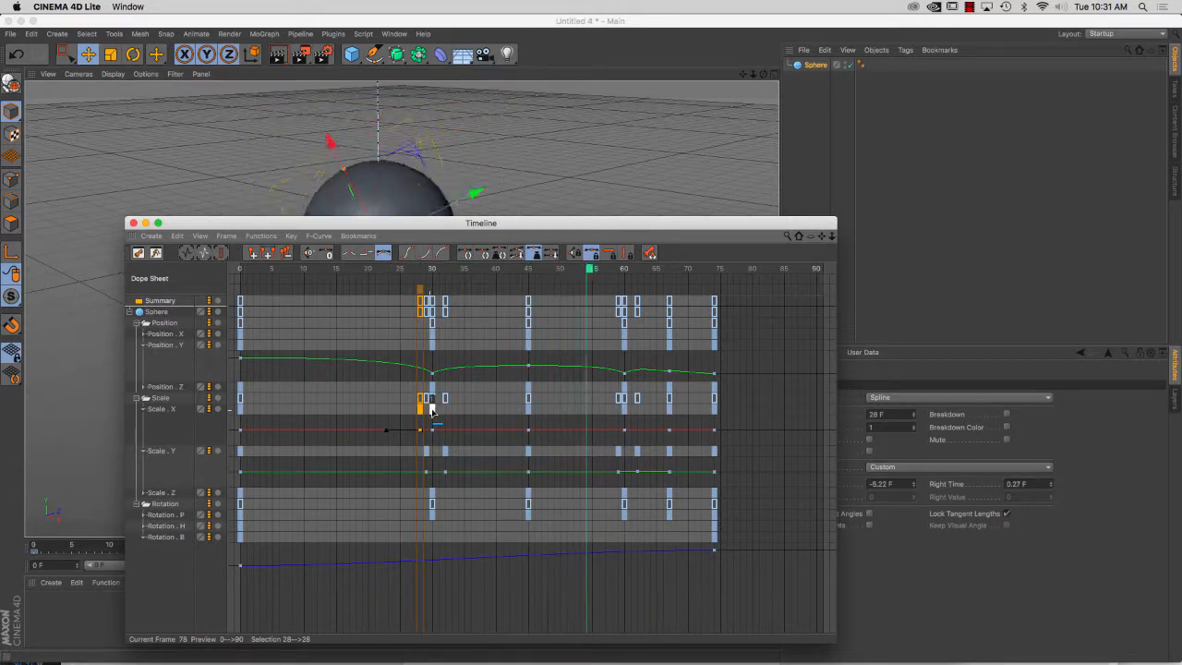
{"action": "left_click", "coordinate": [432, 409]}
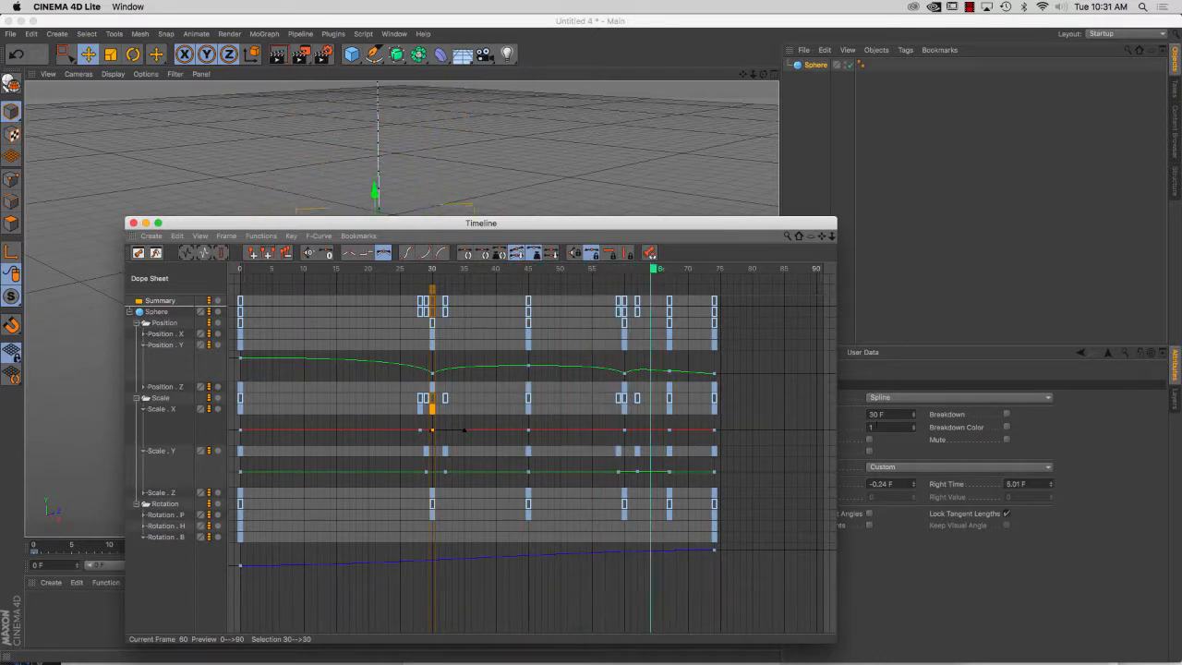
{"action": "left_click", "coordinate": [864, 410]}
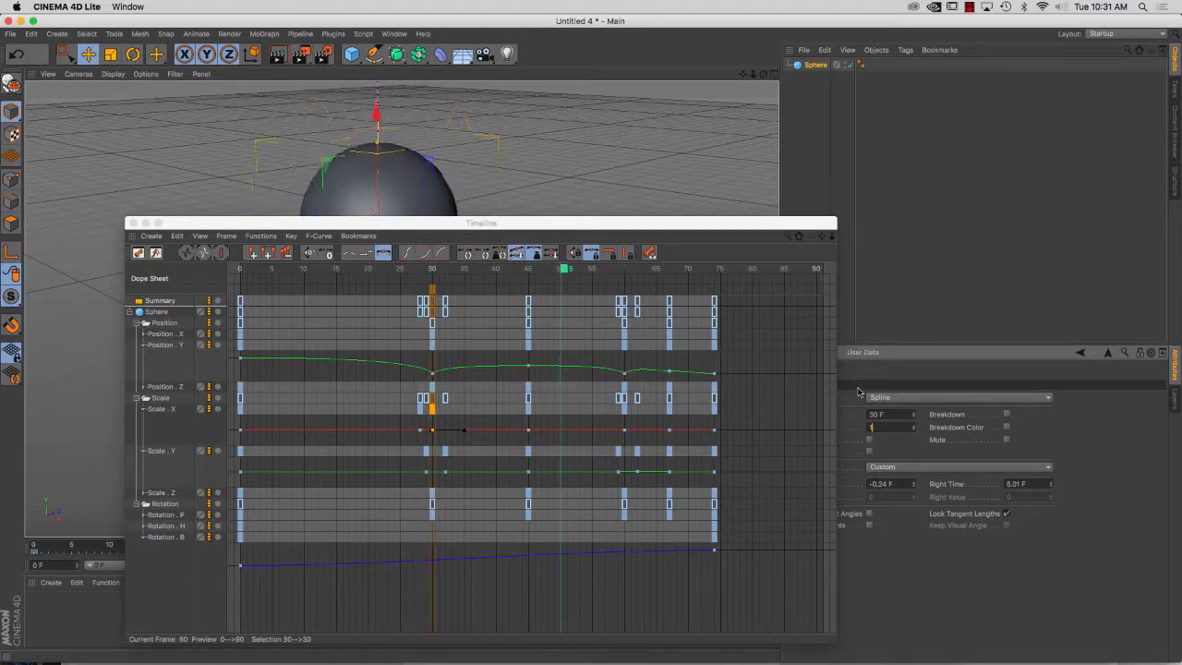
Add a Scale X key at frame 32, move the Timeline clear of the key properties, and set the key's value to 0.9
{"action": "left_click", "coordinate": [445, 410], "text": "shift"}
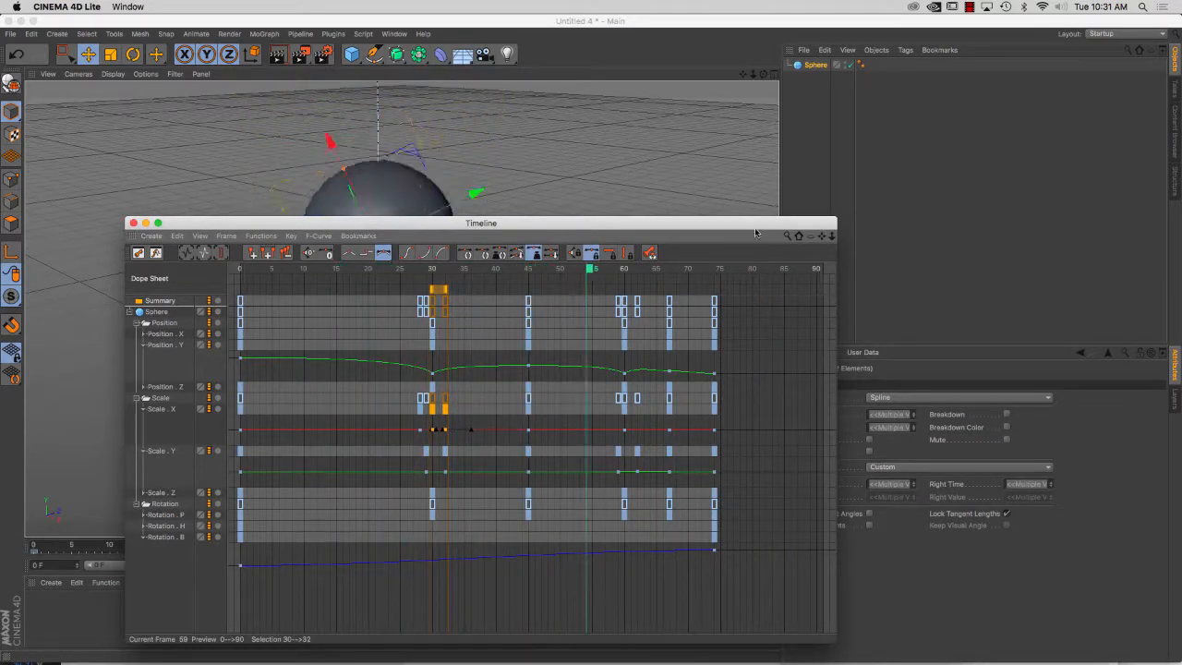
{"action": "left_click_drag", "start_coordinate": [751, 227], "coordinate": [674, 231]}
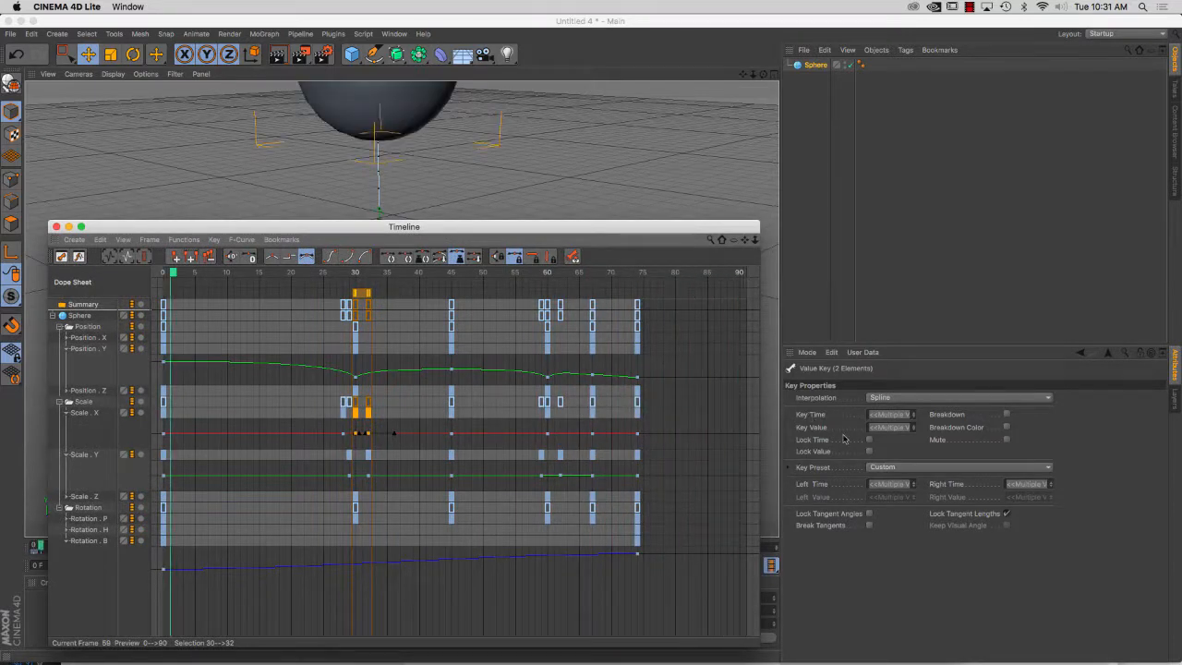
{"action": "left_click", "coordinate": [369, 412]}
{"action": "left_click", "coordinate": [870, 428]}
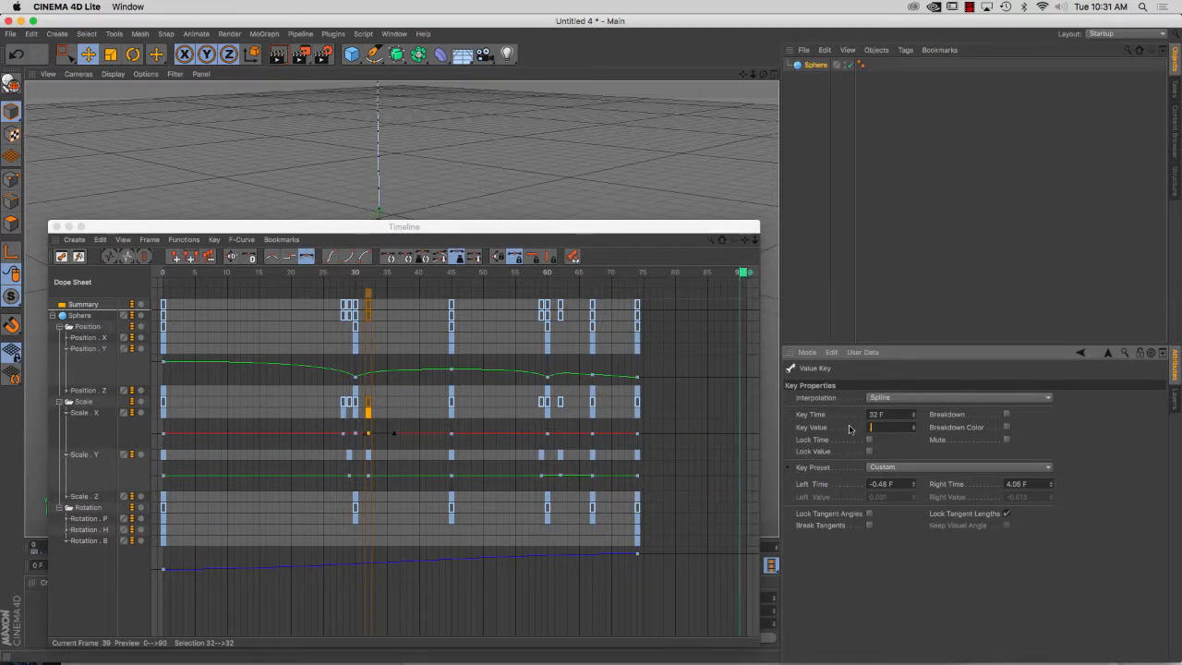
{"action": "type", "text": "0.9"}
{"action": "key", "text": "Return"}
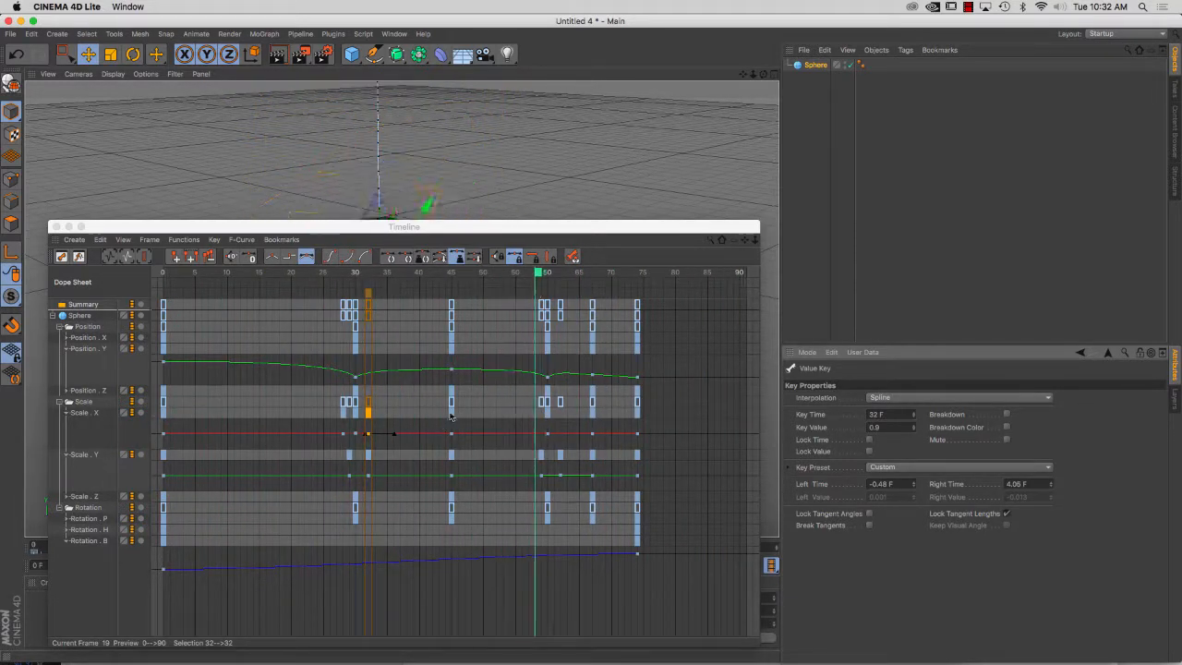
Add a Scale X key at frame 59, then recreate the key at frame 60 with a value of 0.95
{"action": "left_click", "coordinate": [547, 411]}
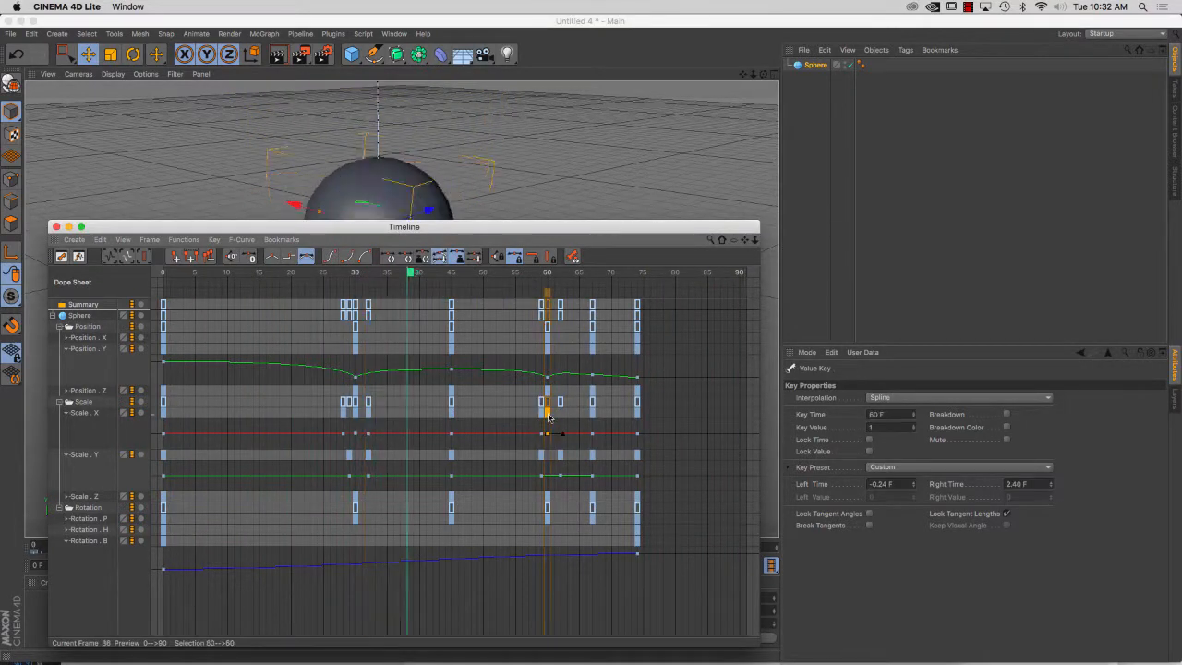
{"action": "left_click", "coordinate": [545, 418]}
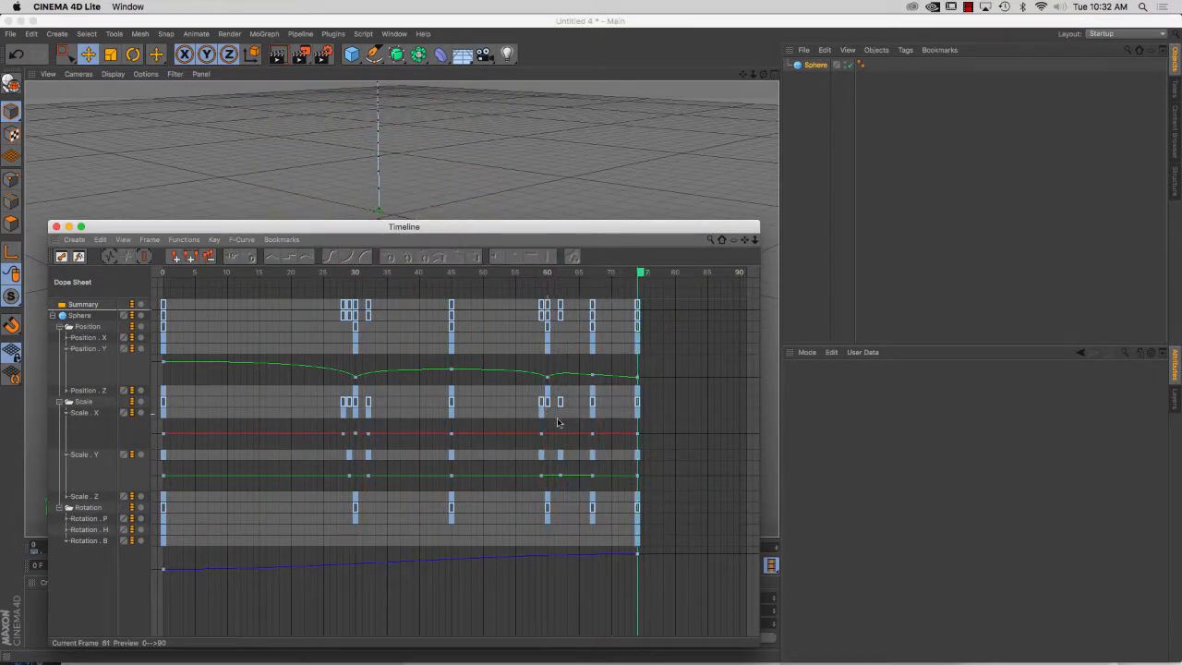
{"action": "left_click", "coordinate": [547, 411]}
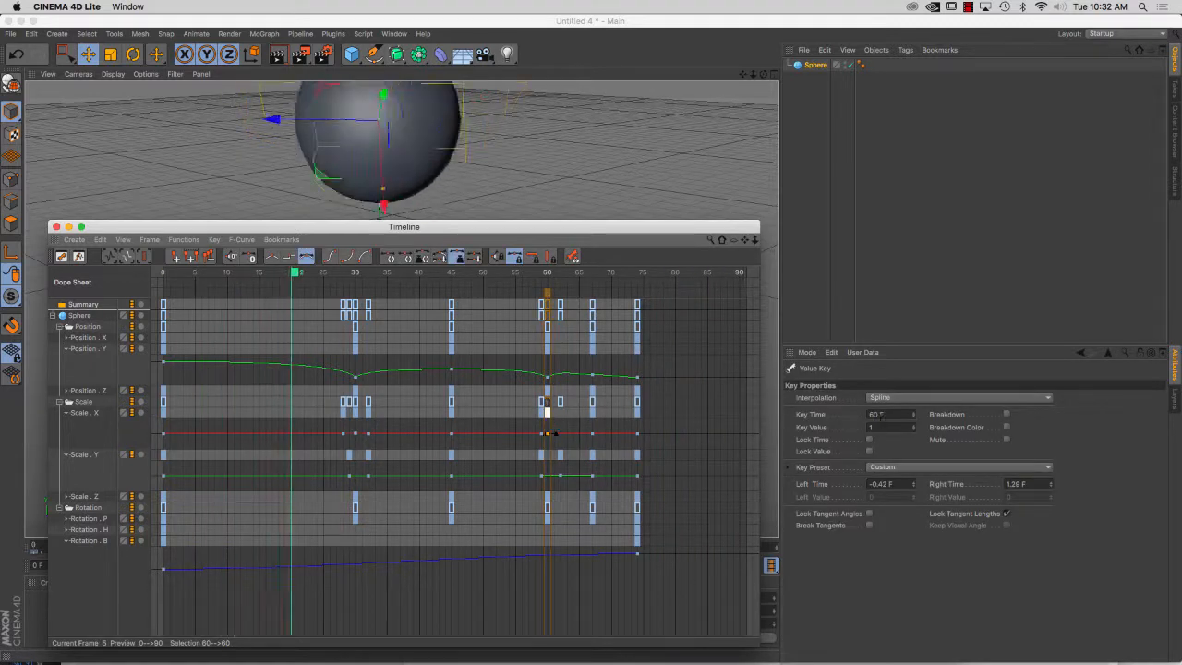
{"action": "left_click", "coordinate": [868, 426]}
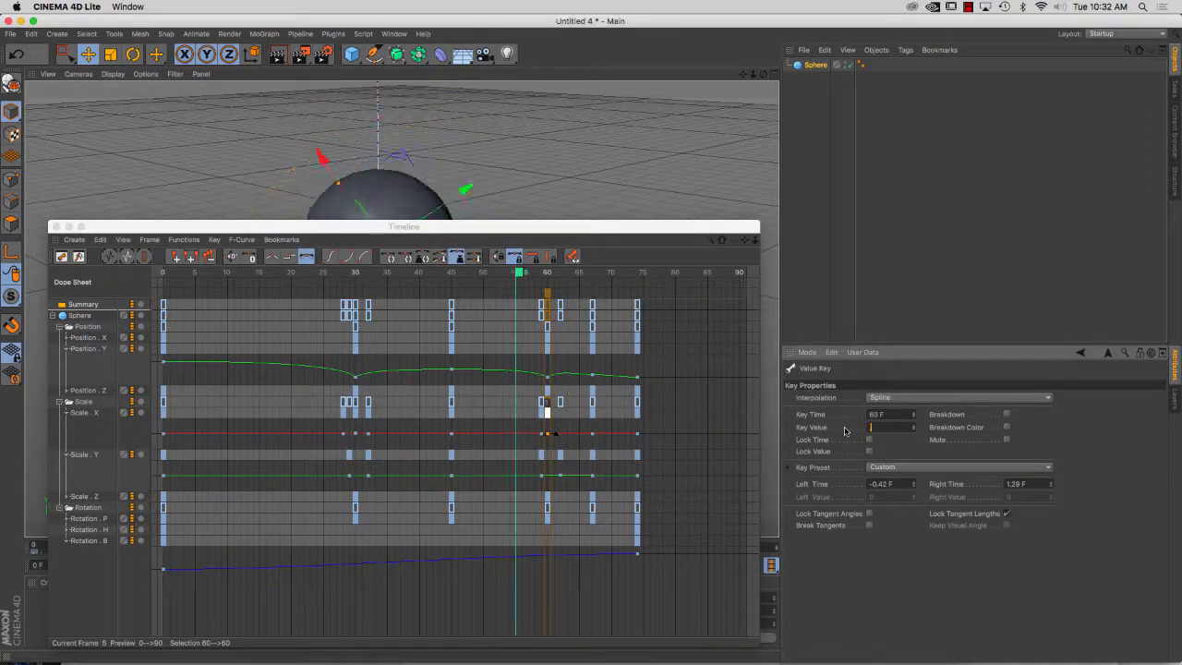
{"action": "key", "text": "Return"}
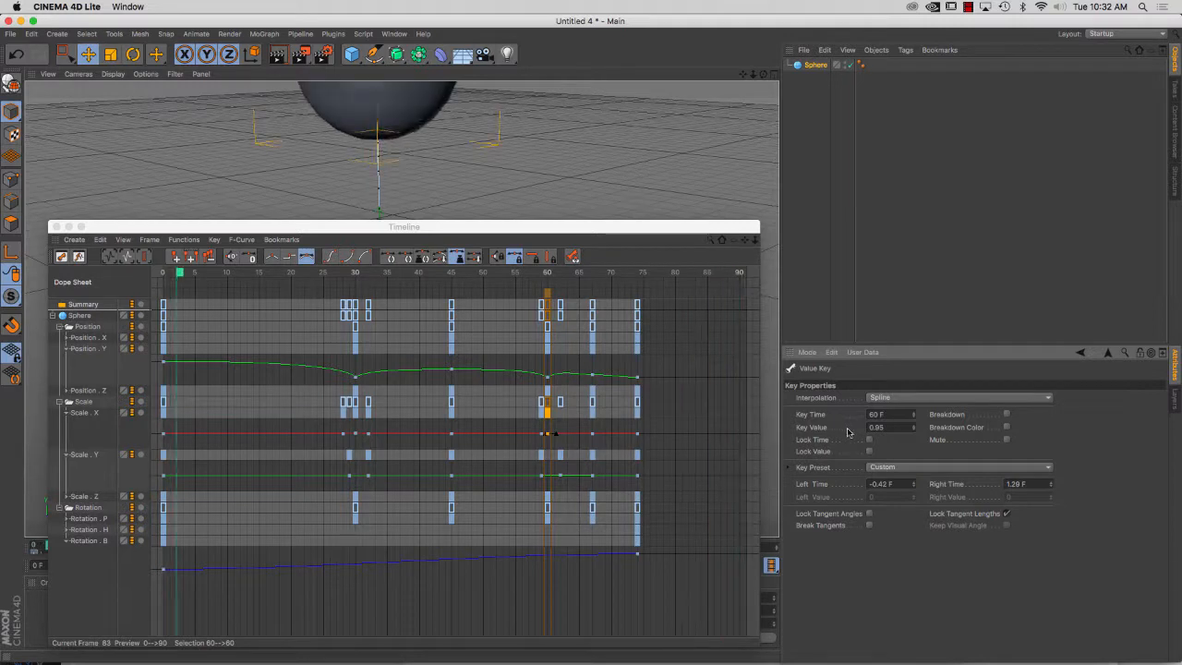
Add a Scale X key at frame 62 with a value of 1.025, and move the Timeline aside to watch the bounce
{"action": "left_click", "coordinate": [560, 413], "text": "shift"}
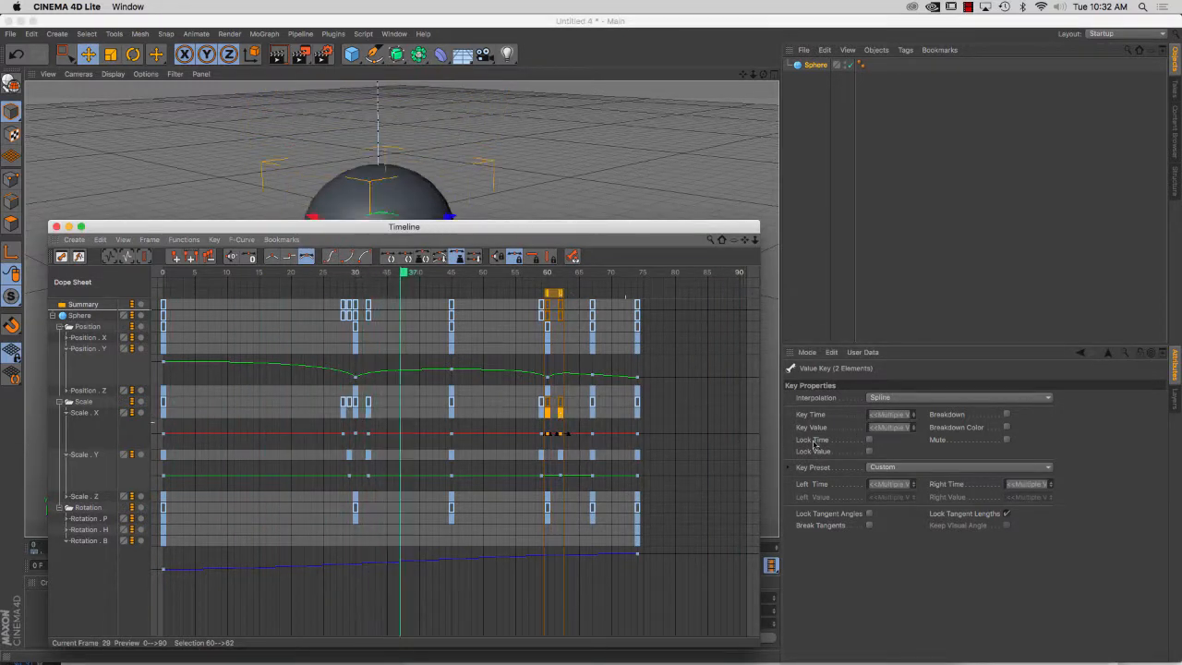
{"action": "left_click", "coordinate": [560, 413]}
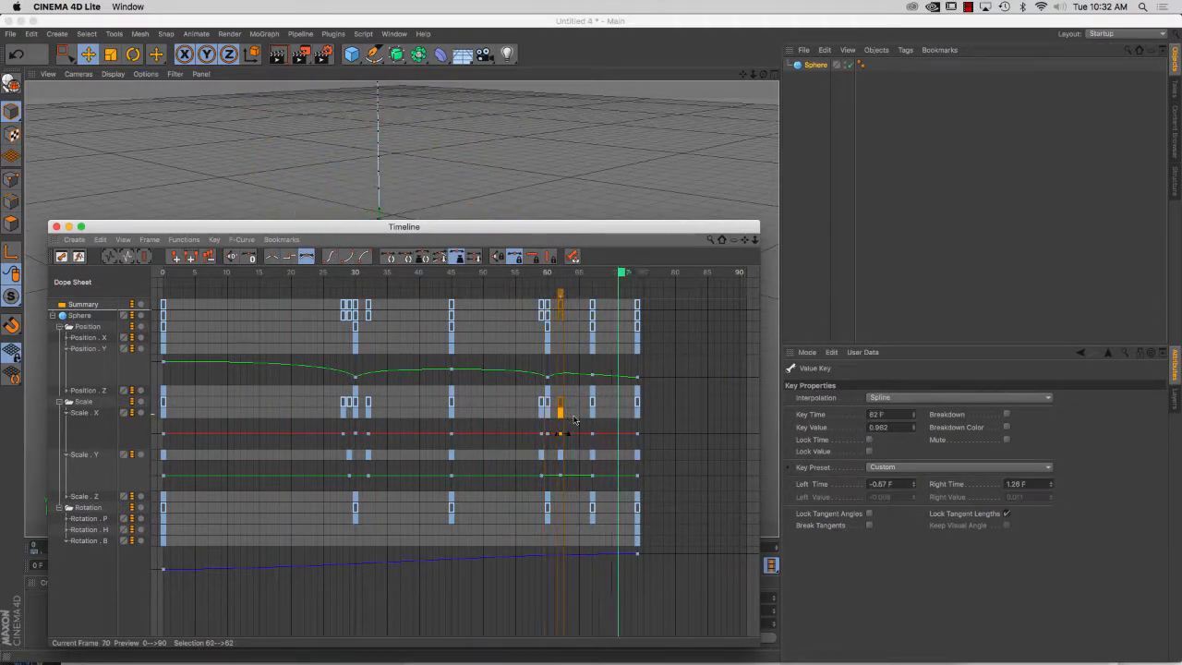
{"action": "left_click", "coordinate": [878, 427]}
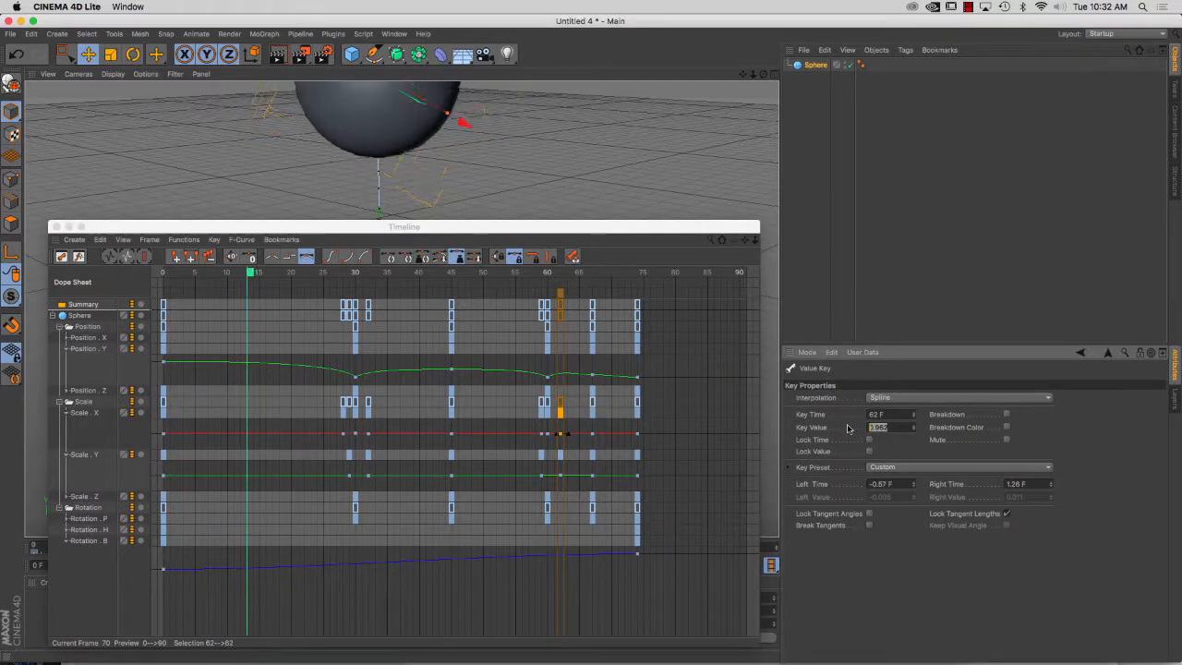
{"action": "type", "text": "1.05"}
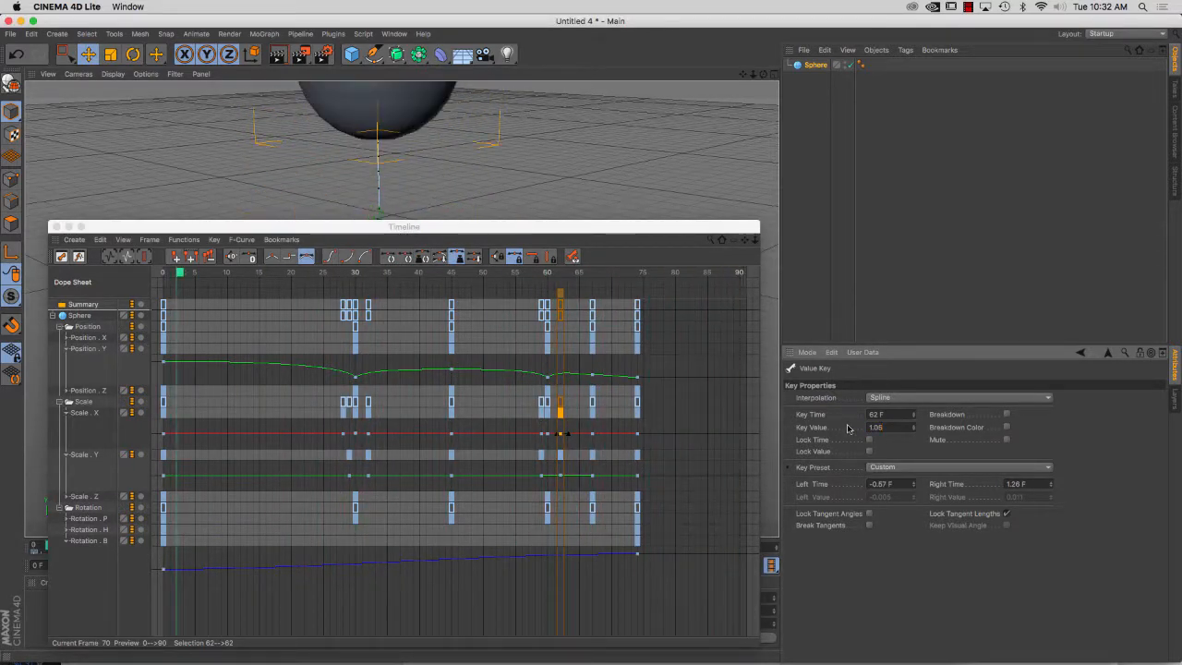
{"action": "key", "text": "BackSpace"}
{"action": "type", "text": "25"}
{"action": "key", "text": "Return"}
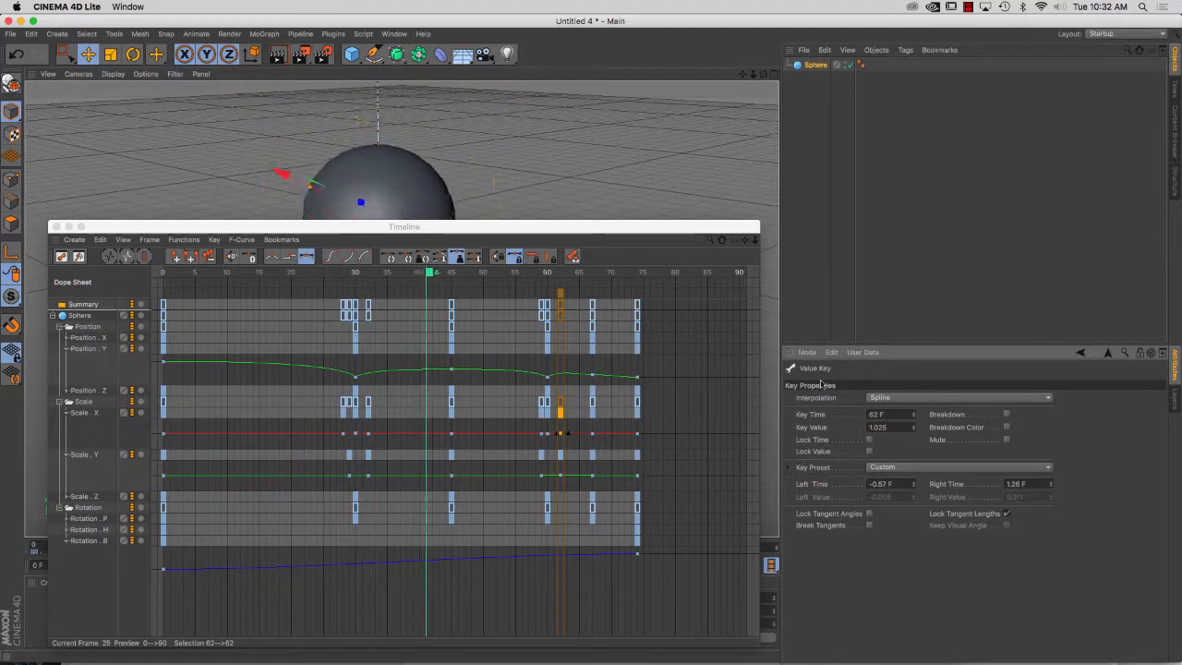
{"action": "left_click_drag", "start_coordinate": [567, 229], "coordinate": [621, 615]}
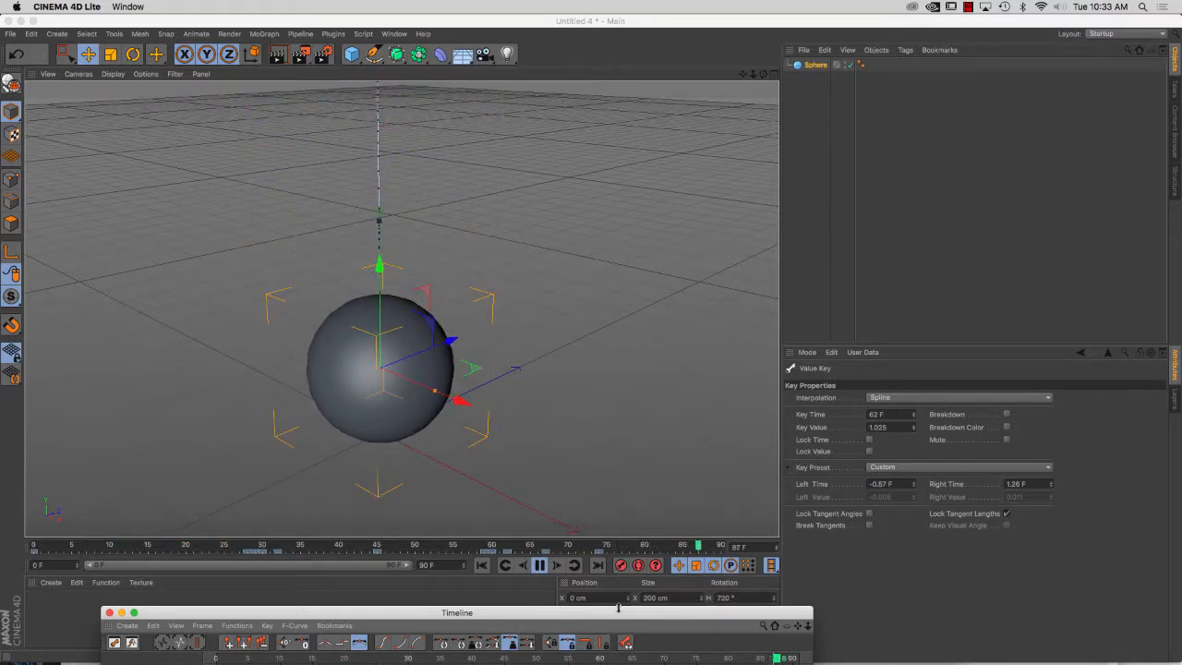
Bring the Timeline back to delete the sphere's Rotation tracks, and move it clear of the viewport again
{"action": "left_click_drag", "start_coordinate": [618, 609], "coordinate": [628, 176]}
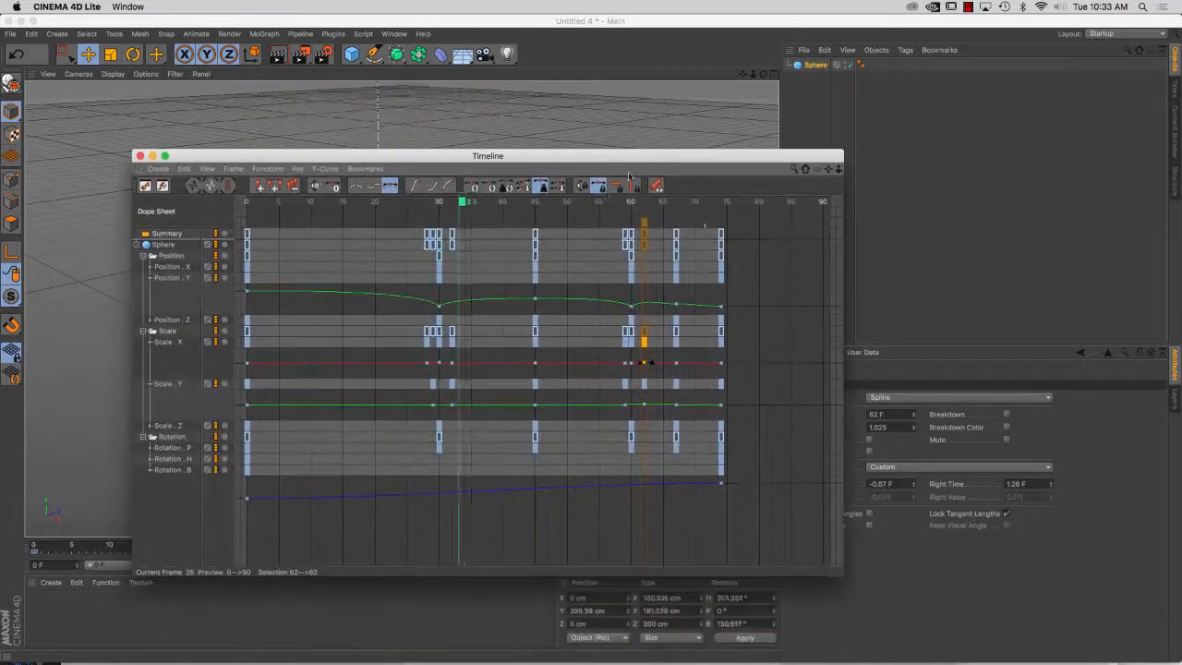
{"action": "left_click", "coordinate": [166, 436]}
{"action": "key", "text": "Delete"}
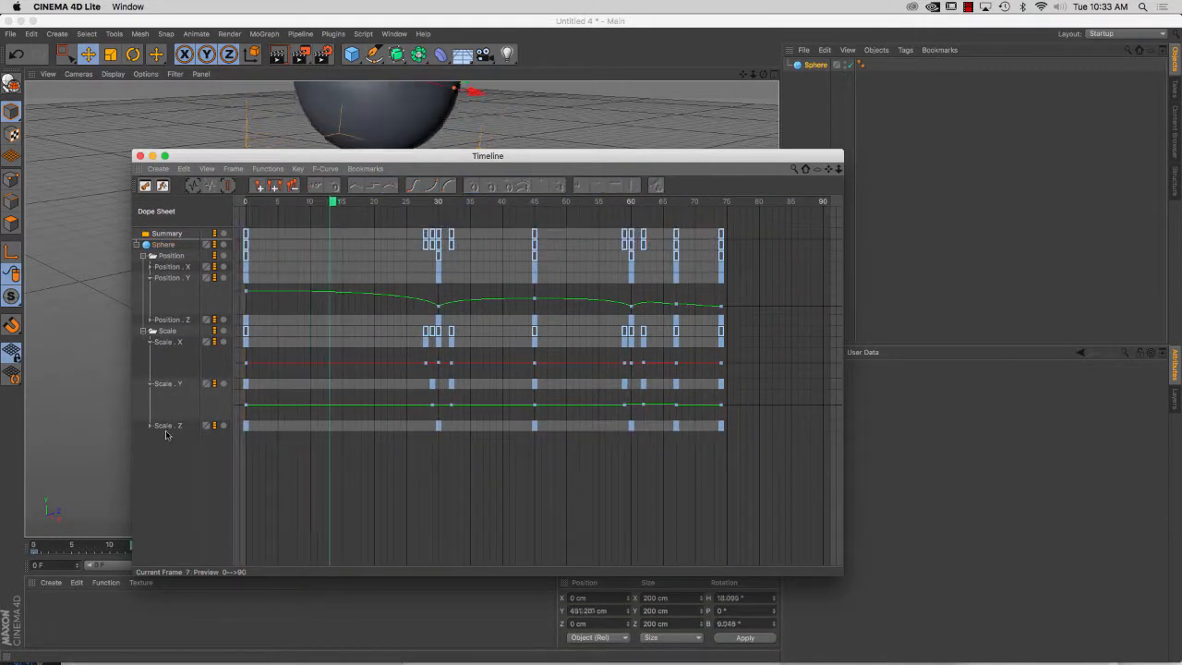
{"action": "left_click_drag", "start_coordinate": [297, 158], "coordinate": [499, 625]}
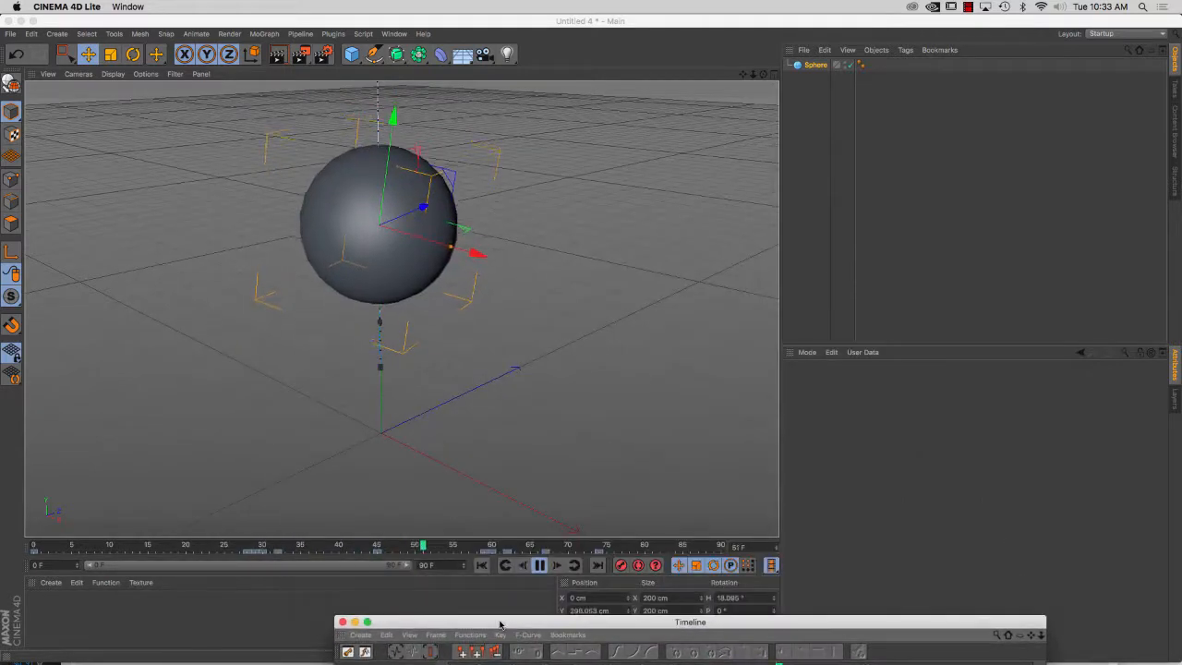
Stop playback and scrub through the sphere's squash at frame 30 and on to frame 40
{"action": "left_click", "coordinate": [540, 566]}
{"action": "left_click_drag", "start_coordinate": [40, 548], "coordinate": [260, 563]}
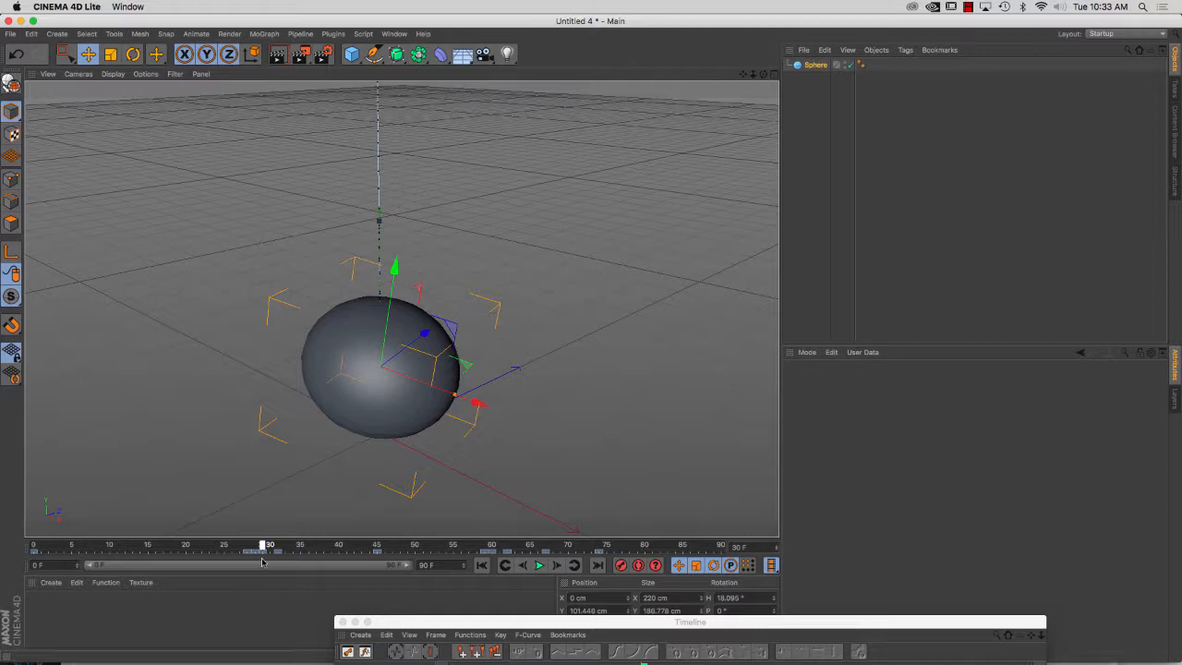
{"action": "left_click_drag", "start_coordinate": [264, 561], "coordinate": [339, 566]}
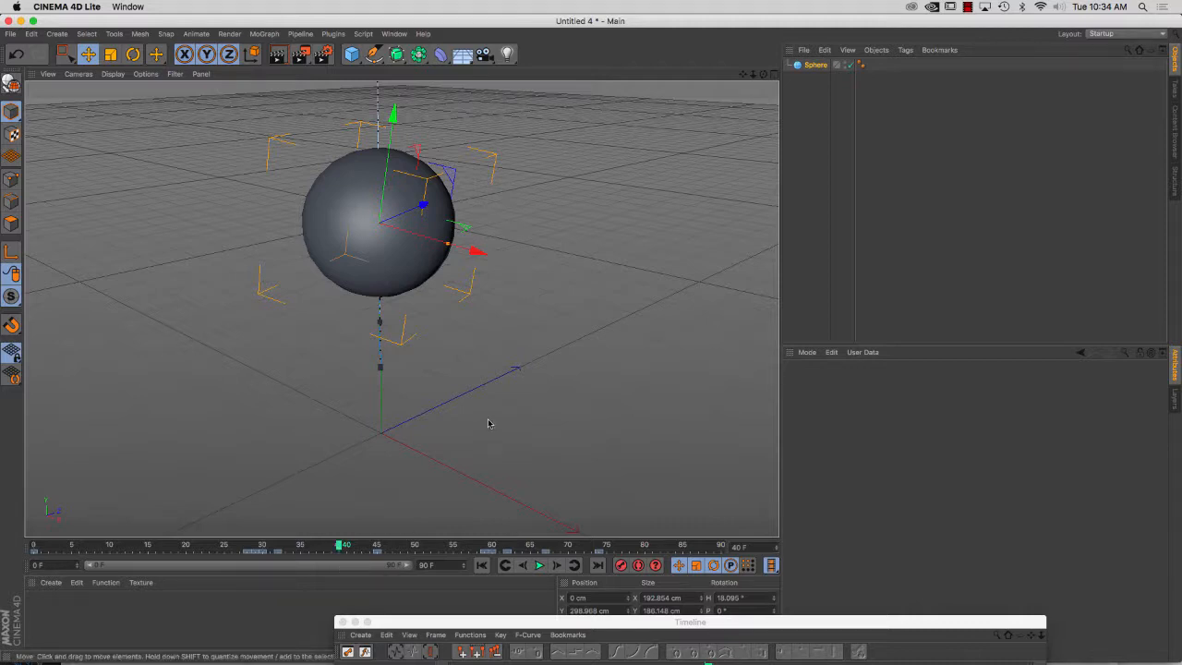
{"action": "scroll", "coordinate": [489, 423], "scroll_direction": "up", "scroll_amount": 1}
{"action": "left_click", "coordinate": [966, 8]}
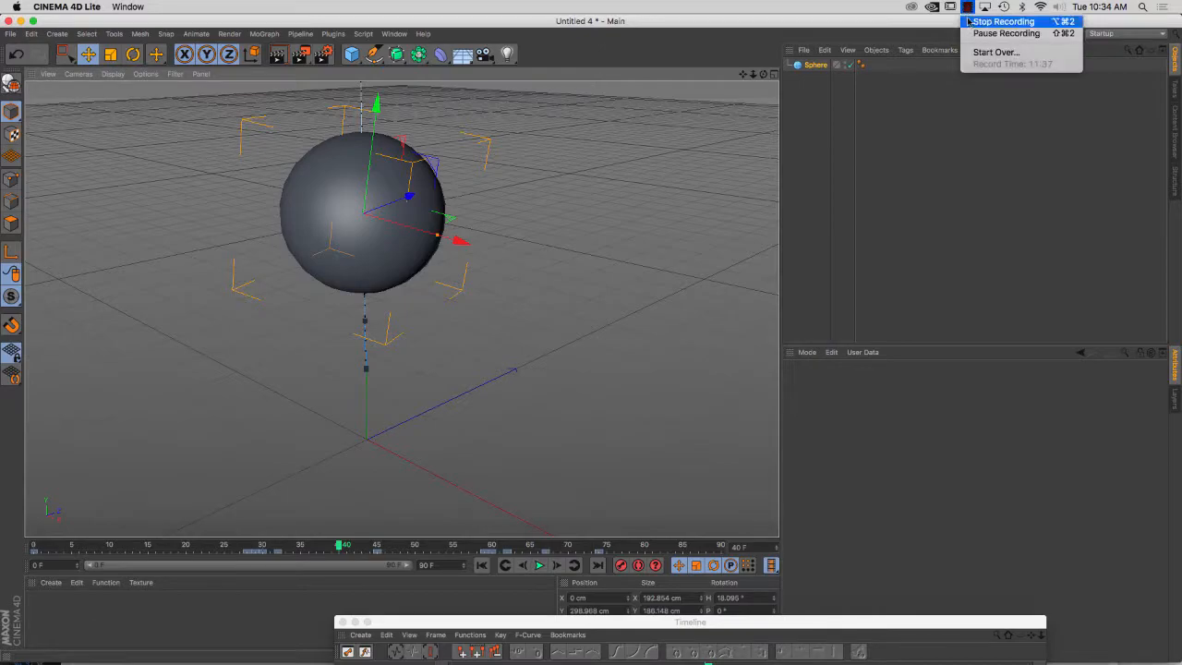